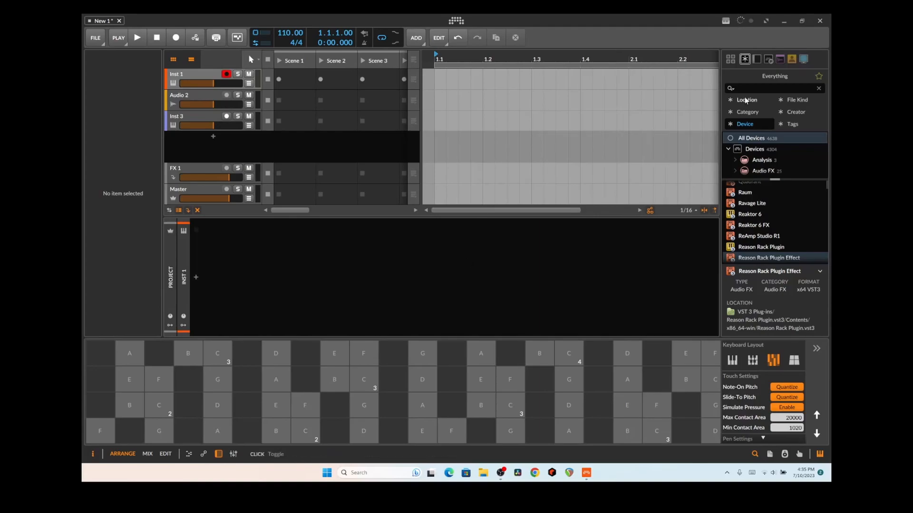
Search the device browser for "reas" and load the Reason Rack Plugin instrument onto the Inst 1 track
{"action": "left_click", "coordinate": [756, 88]}
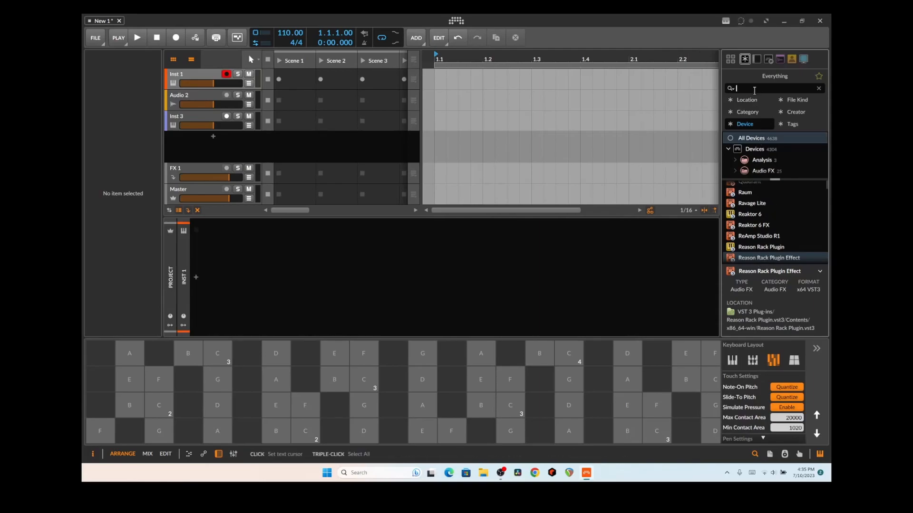
{"action": "type", "text": "reaon"}
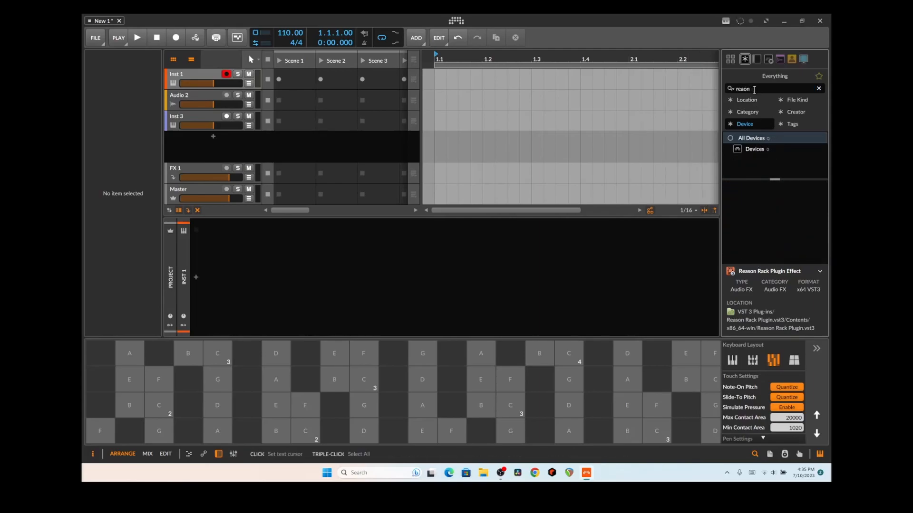
{"action": "key", "text": "BackSpace"}
{"action": "key", "text": "BackSpace"}
{"action": "type", "text": "s"}
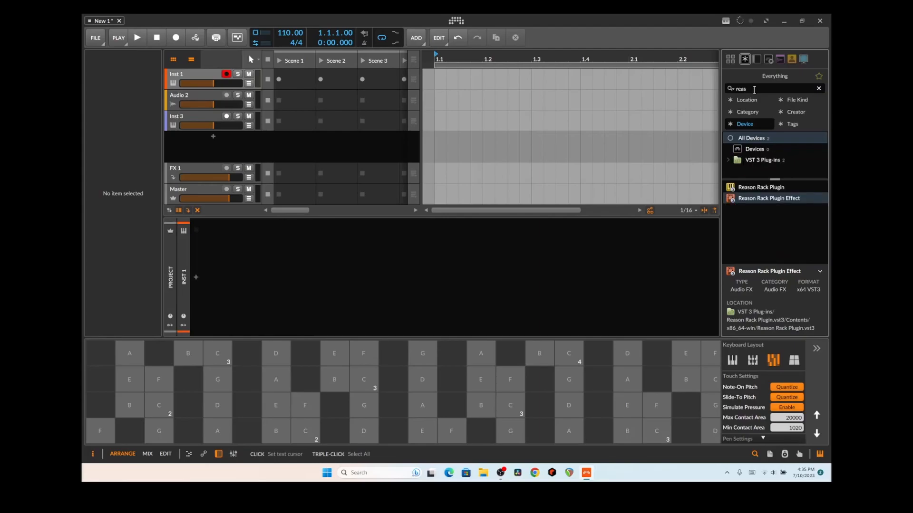
{"action": "left_click", "coordinate": [752, 190]}
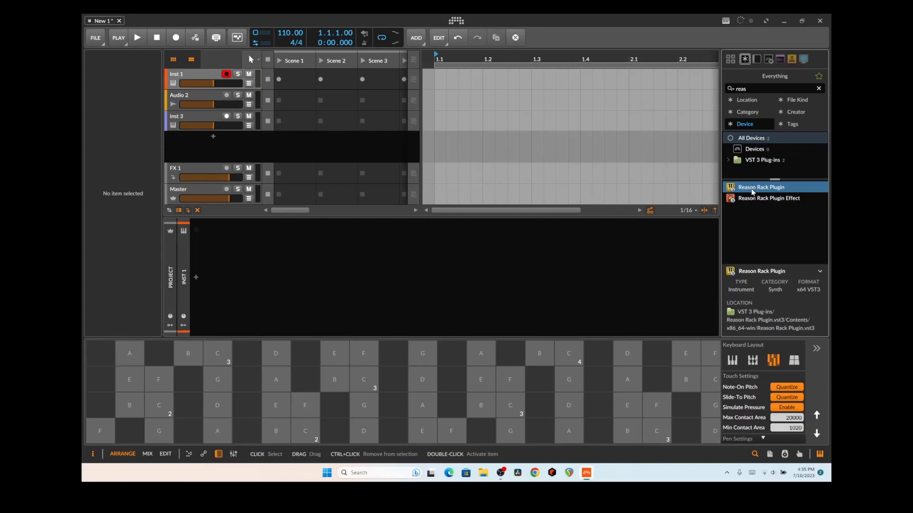
{"action": "double_click", "coordinate": [752, 190]}
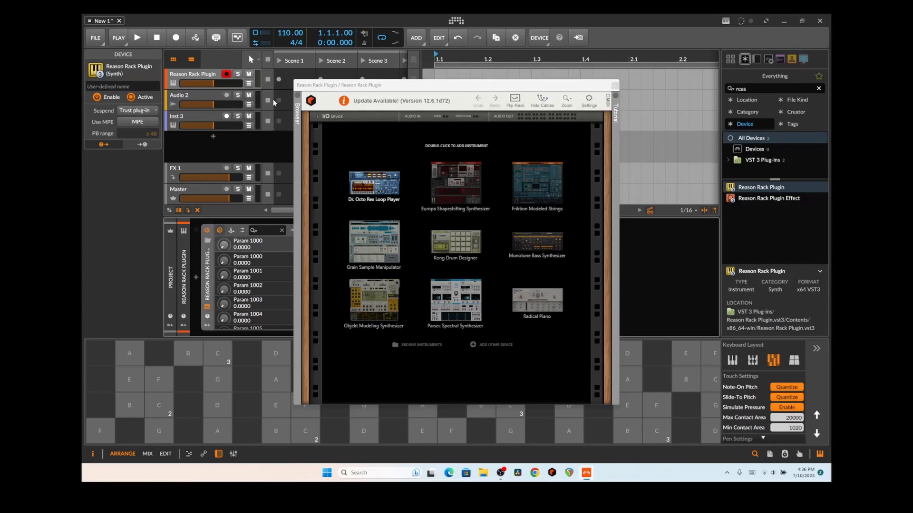
Add the Bassline Generator from the Reason Rack's Players to the empty rack
{"action": "left_click", "coordinate": [298, 114]}
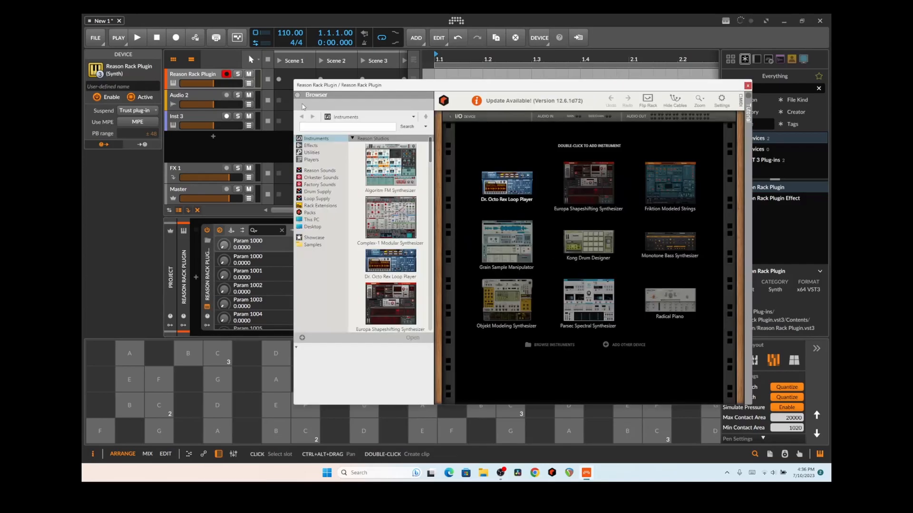
{"action": "left_click", "coordinate": [311, 160]}
{"action": "left_click_drag", "start_coordinate": [390, 162], "coordinate": [611, 212]}
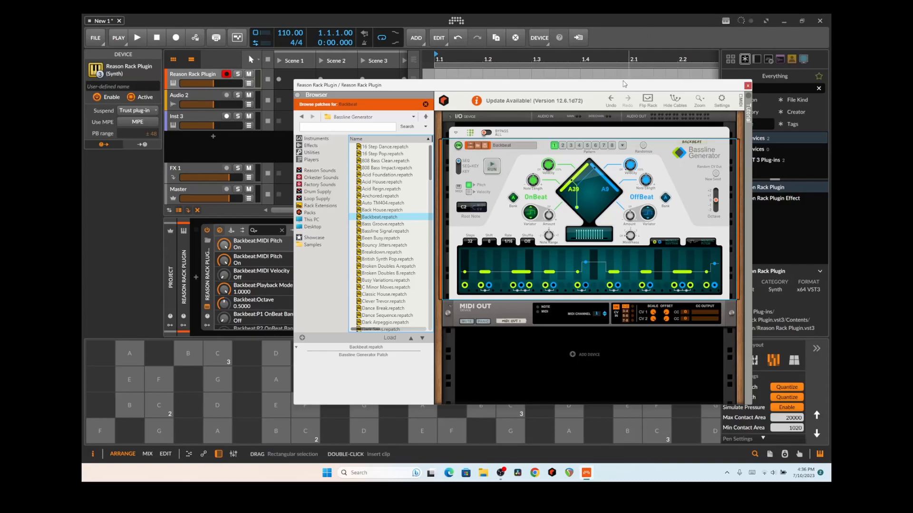
{"action": "left_click_drag", "start_coordinate": [613, 87], "coordinate": [483, 73]}
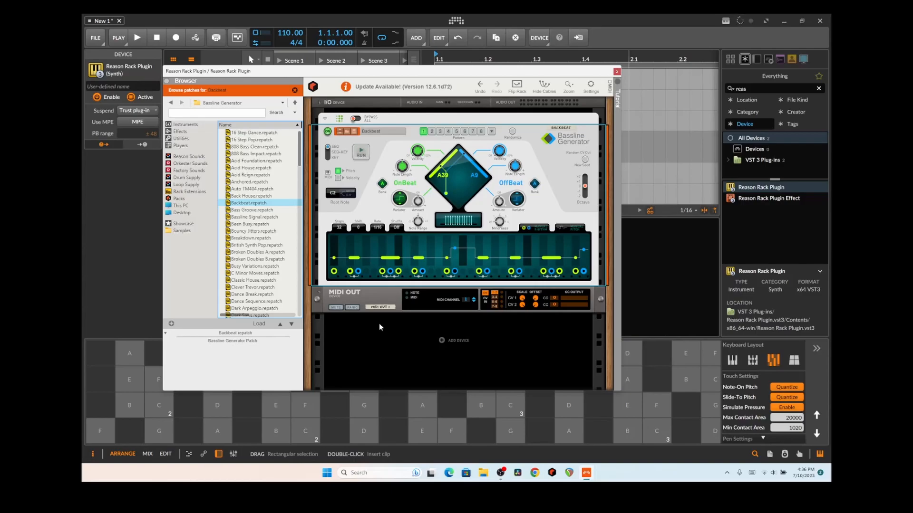
Start the Bassline Generator running to send notes out of the rack, and close the plug-in window
{"action": "left_click", "coordinate": [324, 307]}
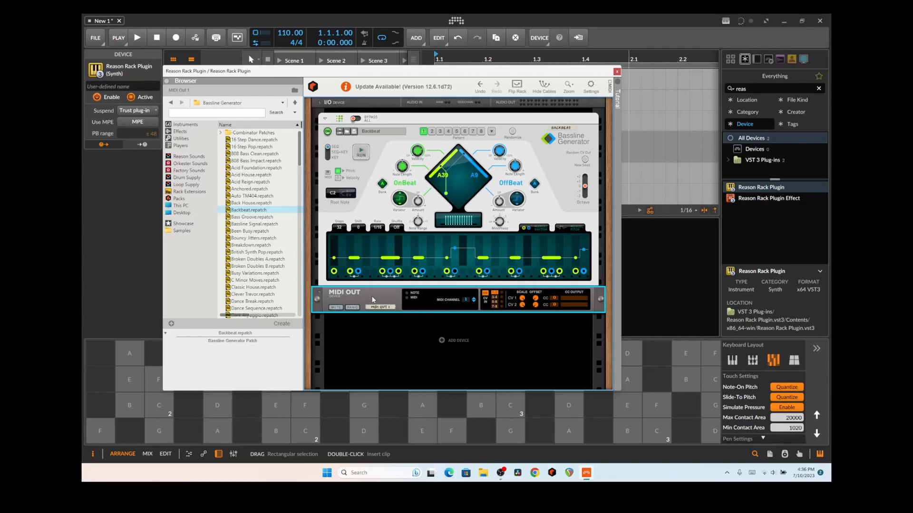
{"action": "left_click", "coordinate": [385, 167]}
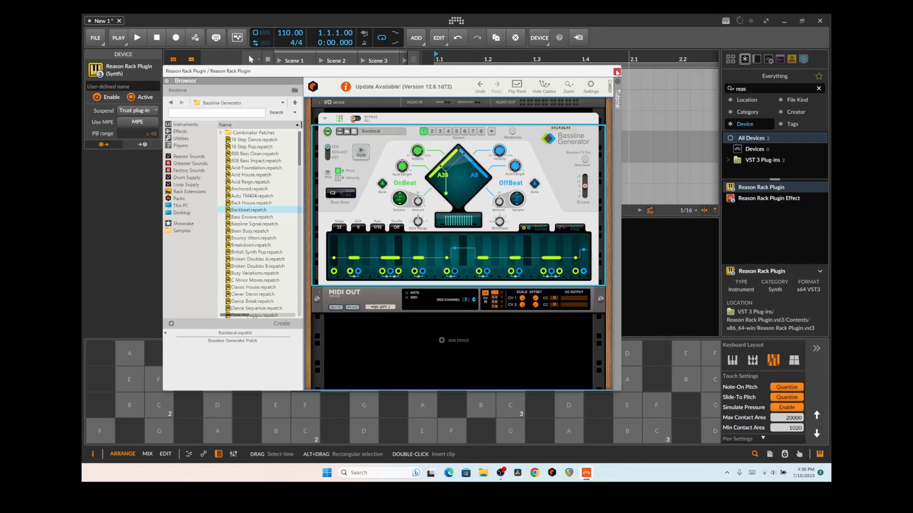
{"action": "left_click", "coordinate": [361, 153]}
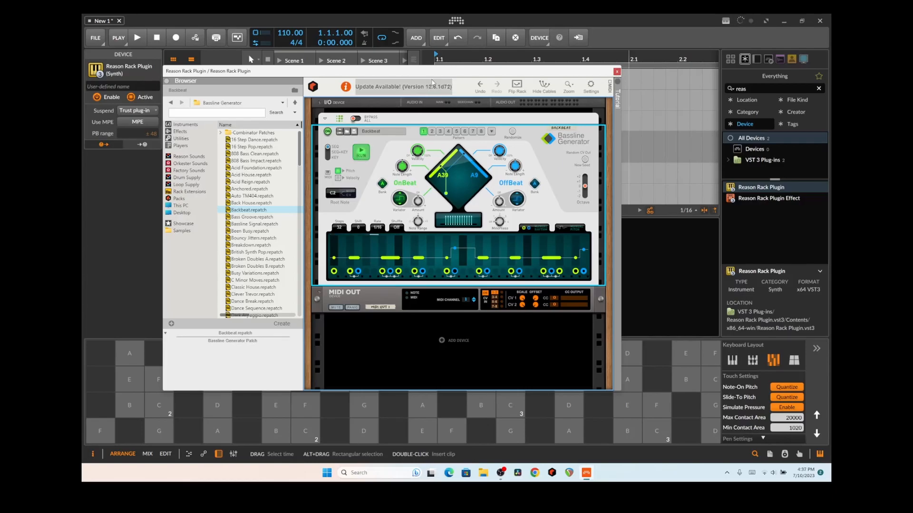
{"action": "left_click_drag", "start_coordinate": [434, 71], "coordinate": [493, 233]}
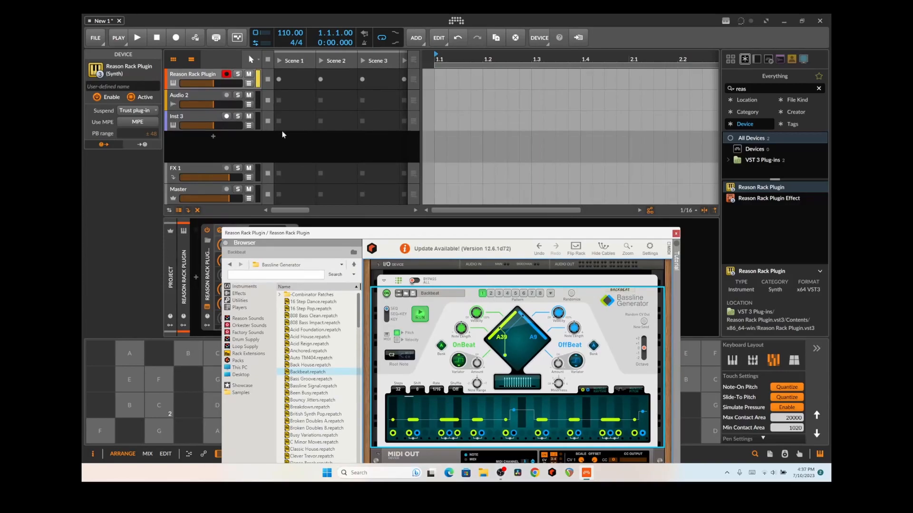
{"action": "left_click_drag", "start_coordinate": [334, 233], "coordinate": [437, 292]}
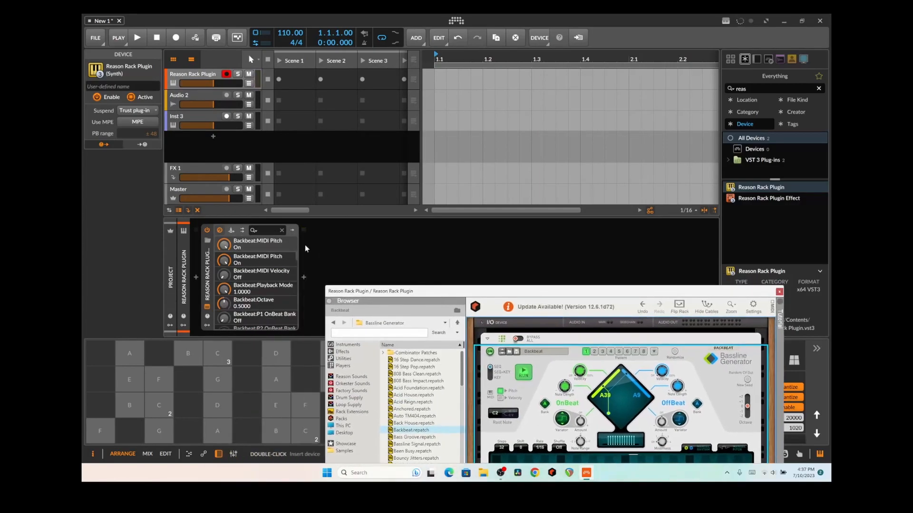
{"action": "left_click_drag", "start_coordinate": [515, 291], "coordinate": [382, 141]}
{"action": "left_click", "coordinate": [646, 141]}
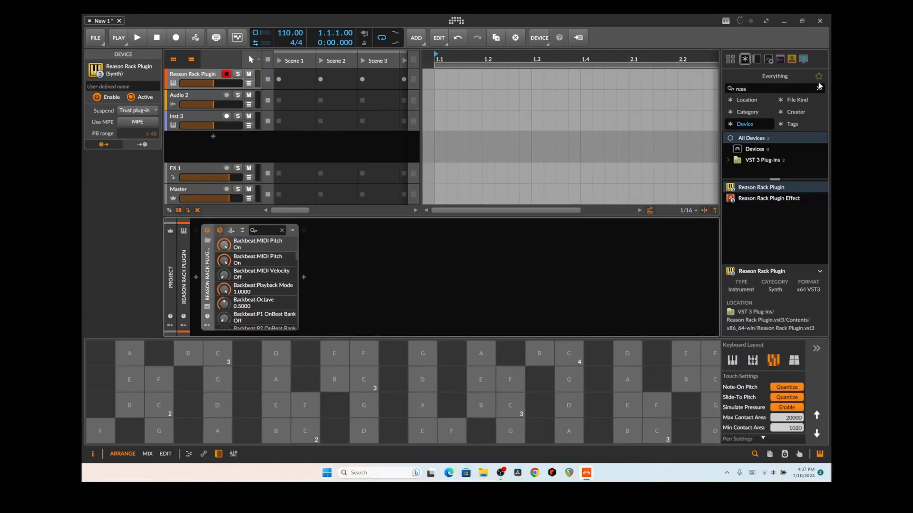
Search all devices for "pha" and insert the Phase-4 synth after the Reason Rack Plugin in the device chain
{"action": "left_click", "coordinate": [818, 87]}
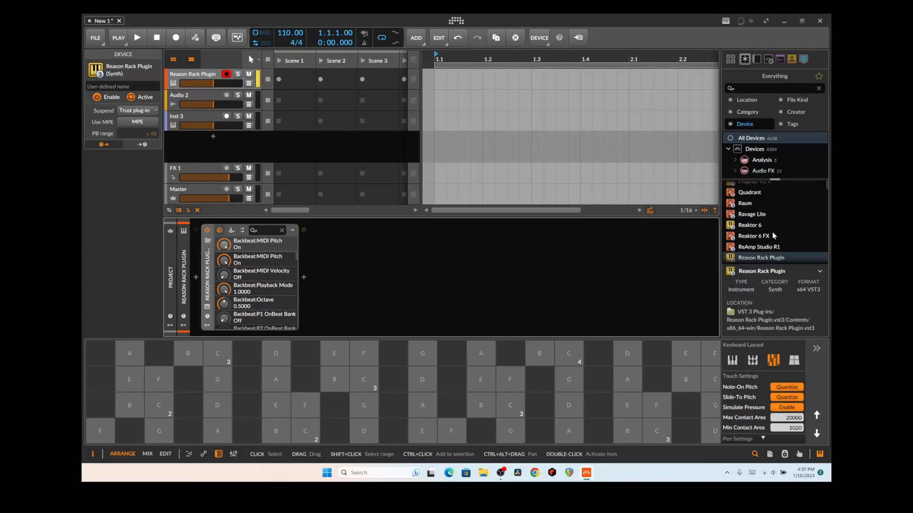
{"action": "scroll", "coordinate": [771, 231], "scroll_direction": "down", "scroll_amount": 2}
{"action": "scroll", "coordinate": [774, 224], "scroll_direction": "down", "scroll_amount": 4}
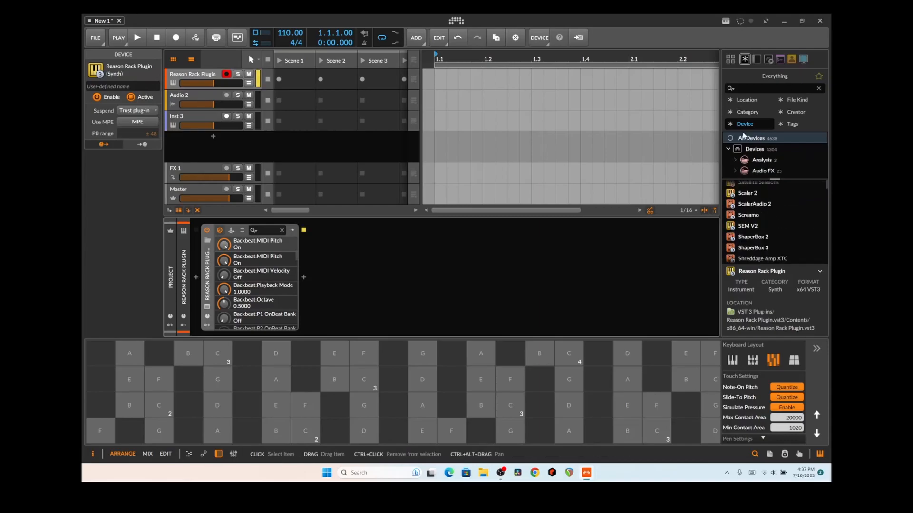
{"action": "left_click", "coordinate": [743, 89]}
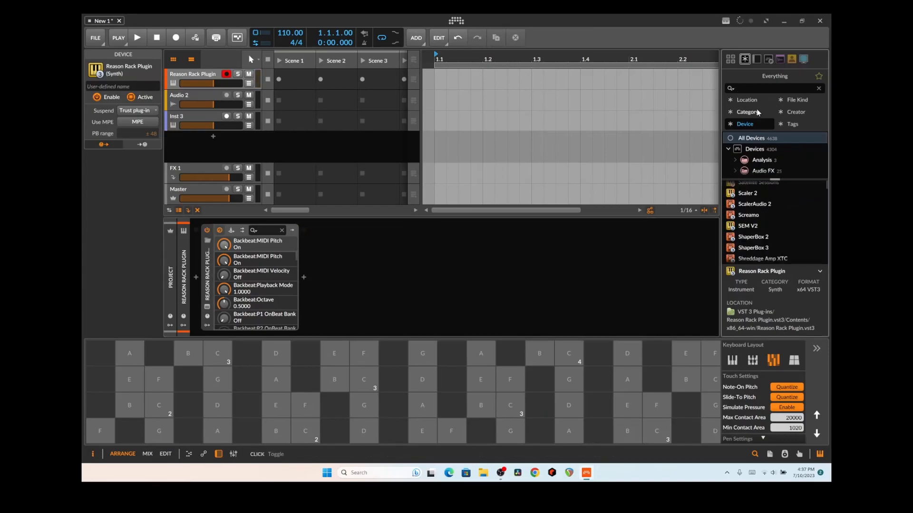
{"action": "left_click", "coordinate": [757, 60]}
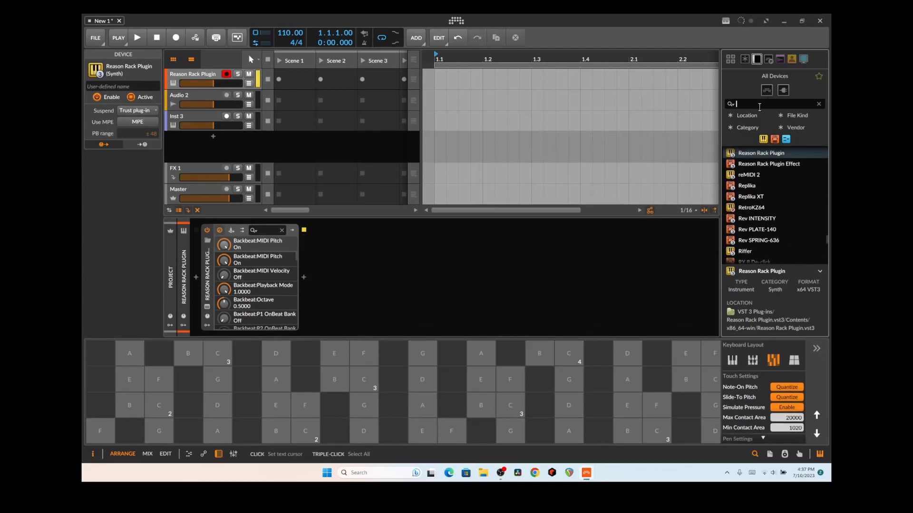
{"action": "type", "text": "pha"}
{"action": "left_click_drag", "start_coordinate": [742, 152], "coordinate": [589, 260]}
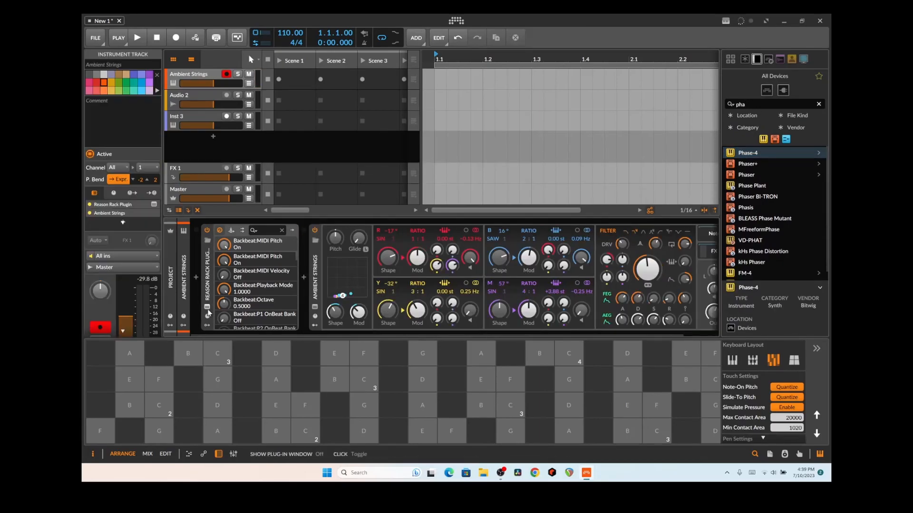
Reopen the Reason Rack window, run the Bassline Generator and set its pattern pad to OnBeat A40 and OffBeat A41
{"action": "left_click", "coordinate": [207, 315]}
{"action": "left_click", "coordinate": [207, 308]}
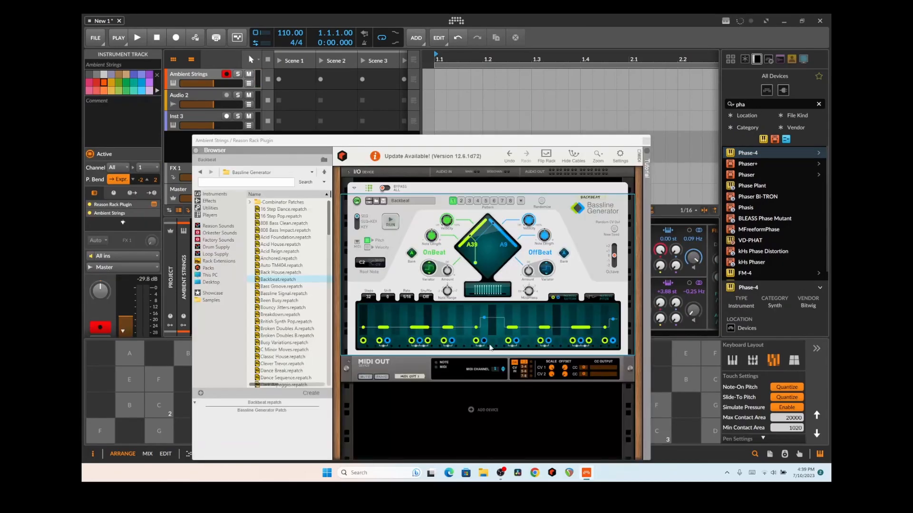
{"action": "left_click_drag", "start_coordinate": [433, 142], "coordinate": [382, 87]}
{"action": "left_click", "coordinate": [328, 172]}
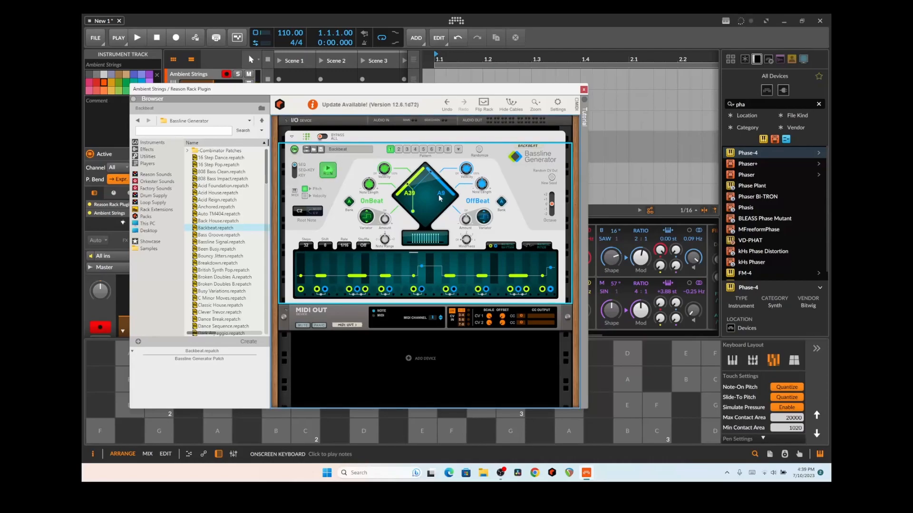
{"action": "mouse_move", "coordinate": [433, 197]}
{"action": "left_mouse_down"}
{"action": "mouse_move", "coordinate": [435, 209]}
{"action": "mouse_move", "coordinate": [425, 208]}
{"action": "left_mouse_up"}
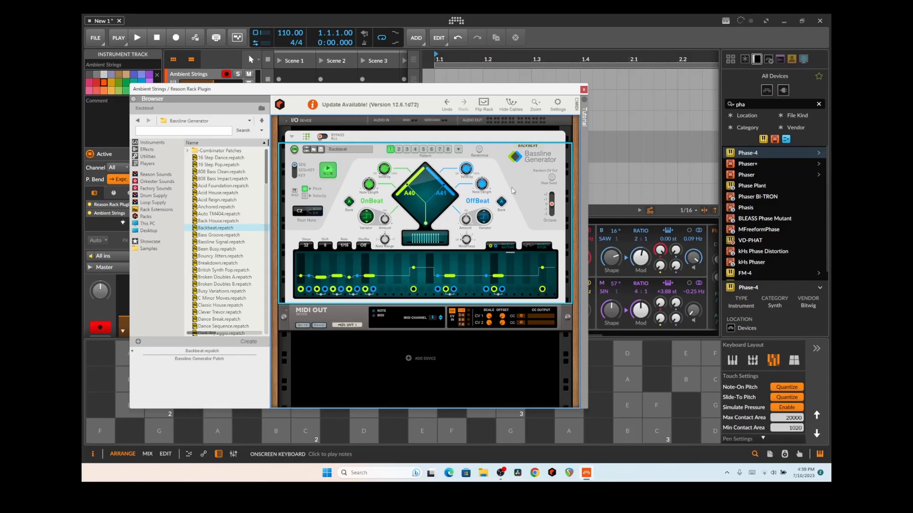
Look through the Reason Rack Plugin's parameter list and set the pattern pad to OnBeat A33 and OffBeat A34
{"action": "left_click_drag", "start_coordinate": [435, 92], "coordinate": [660, 66]}
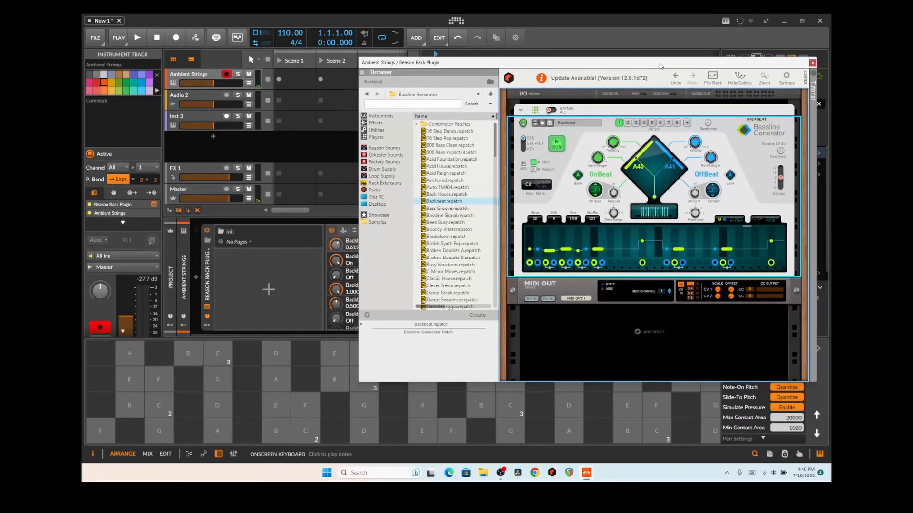
{"action": "left_click", "coordinate": [210, 320]}
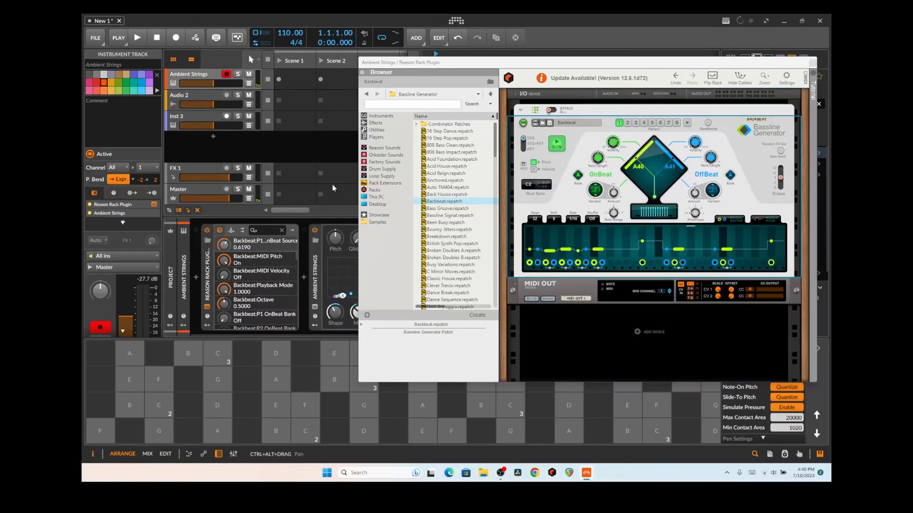
{"action": "left_click_drag", "start_coordinate": [478, 62], "coordinate": [533, 62]}
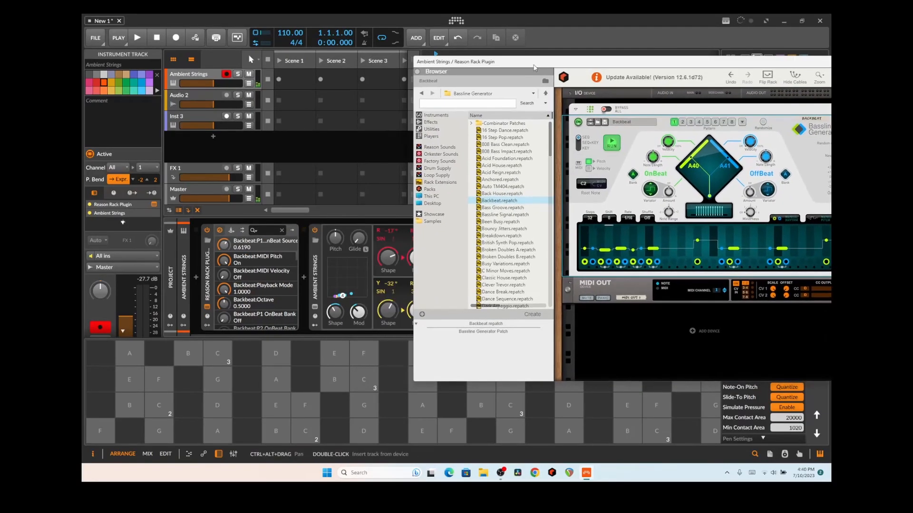
{"action": "scroll", "coordinate": [264, 283], "scroll_direction": "down", "scroll_amount": 5}
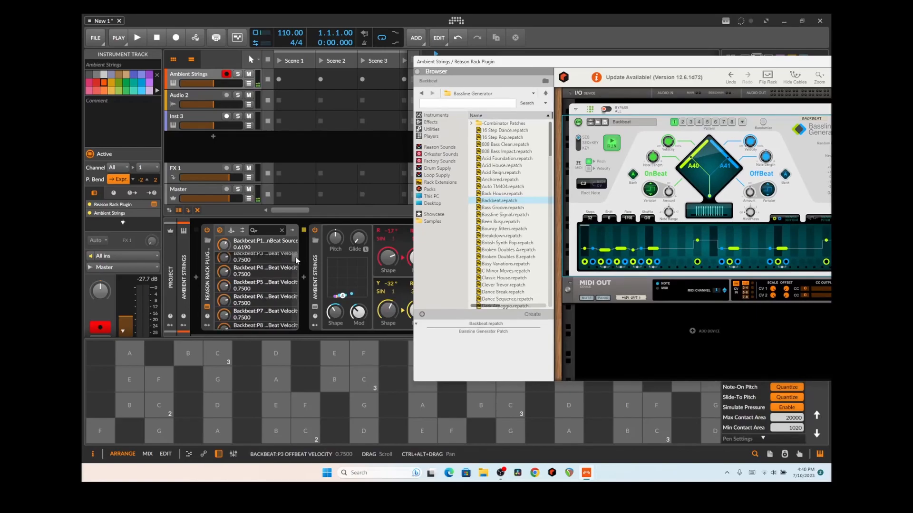
{"action": "scroll", "coordinate": [296, 260], "scroll_direction": "down", "scroll_amount": 6}
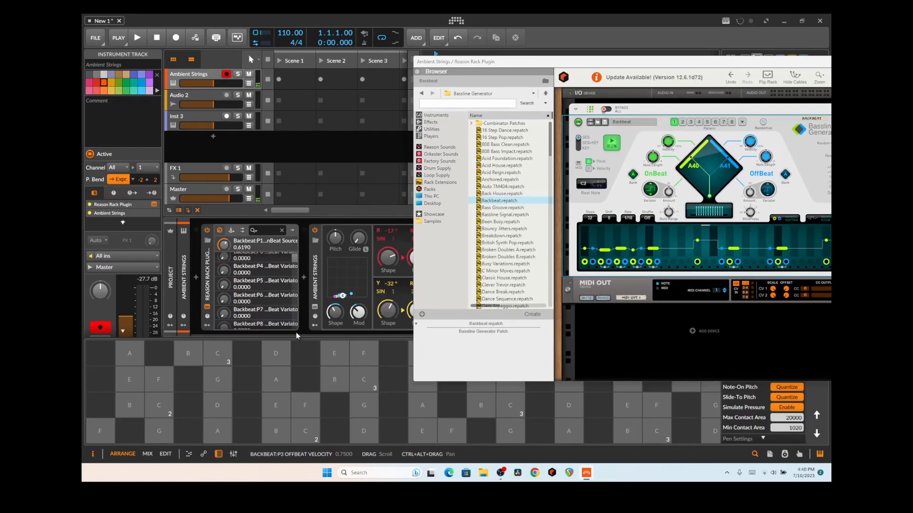
{"action": "scroll", "coordinate": [294, 259], "scroll_direction": "down", "scroll_amount": 5}
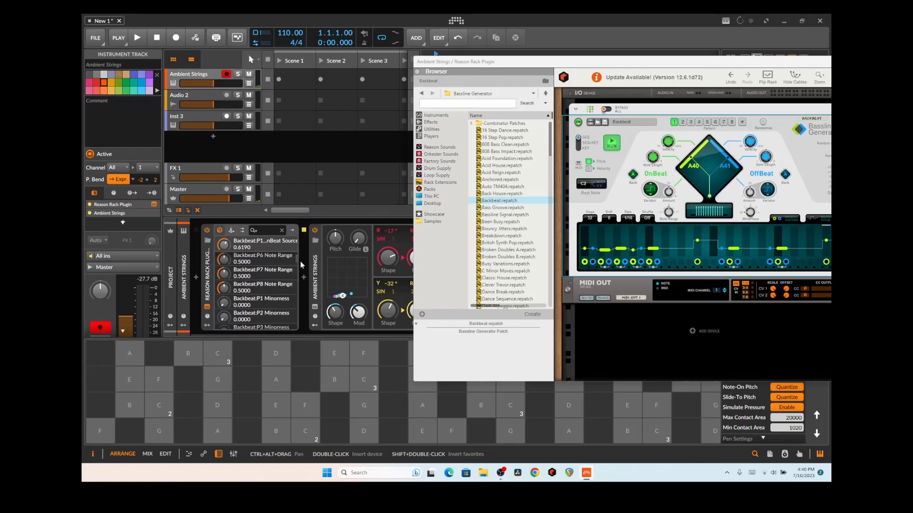
{"action": "scroll", "coordinate": [295, 258], "scroll_direction": "down", "scroll_amount": 5}
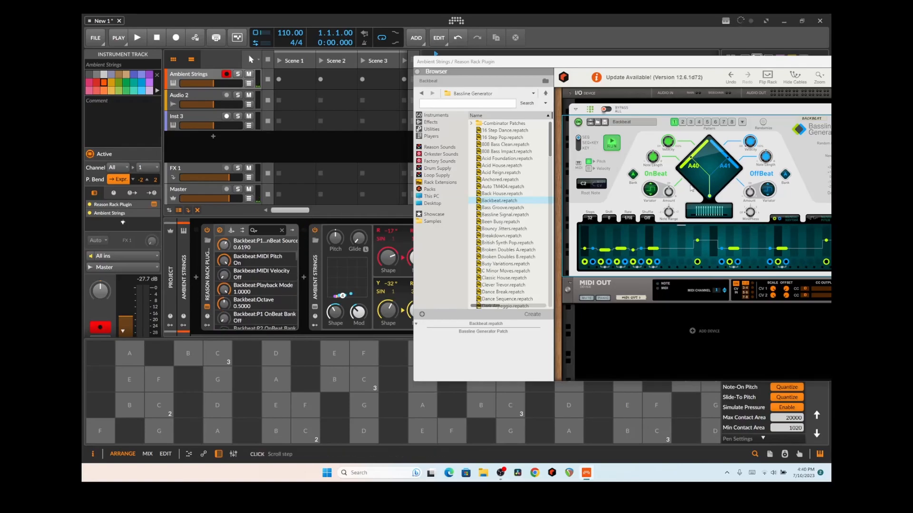
{"action": "mouse_move", "coordinate": [705, 179]}
{"action": "left_mouse_down"}
{"action": "mouse_move", "coordinate": [707, 163]}
{"action": "mouse_move", "coordinate": [709, 172]}
{"action": "left_mouse_up"}
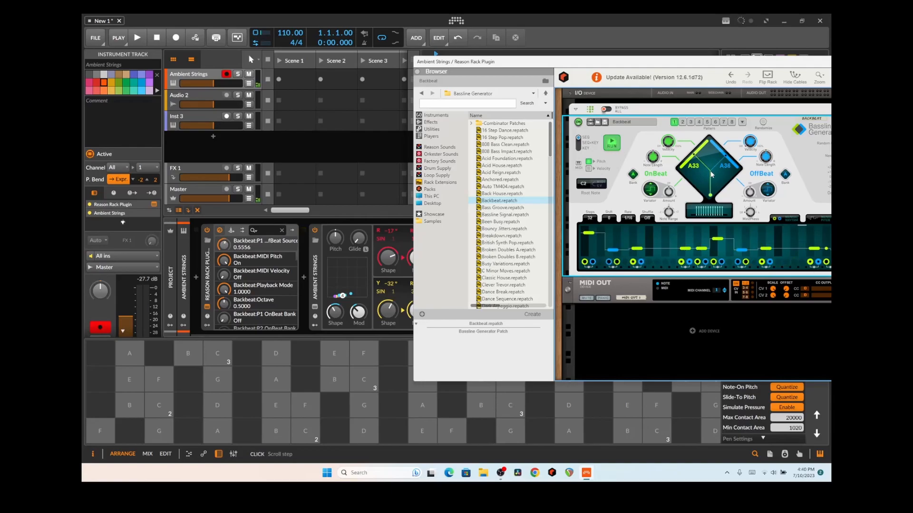
Filter the Reason Rack Plugin's parameters for the OnBeat source and set P1 OnBeat Source to 0.2857
{"action": "left_click", "coordinate": [269, 230]}
{"action": "type", "text": "on"}
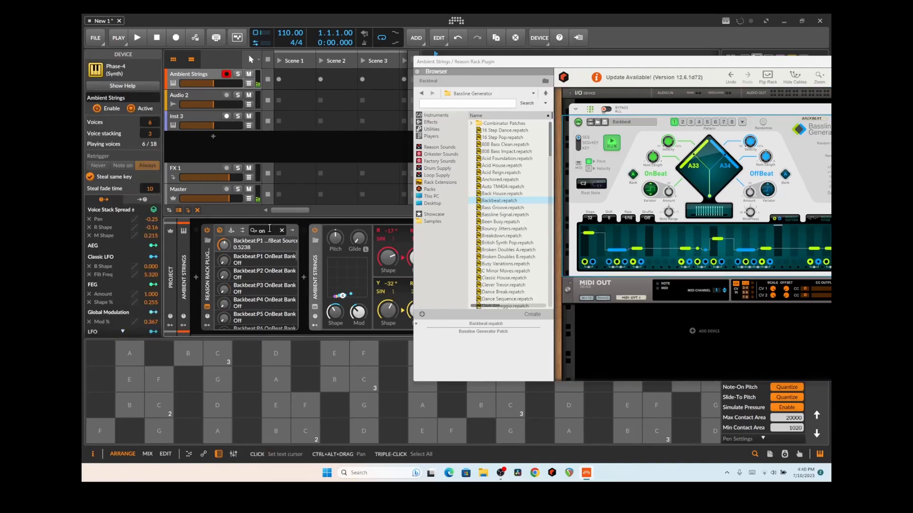
{"action": "key", "text": "BackSpace"}
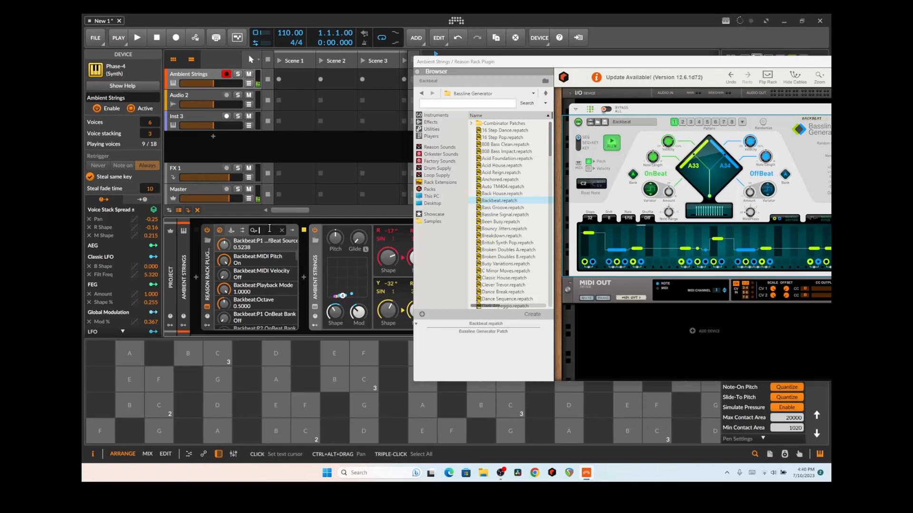
{"action": "type", "text": "nbeat source"}
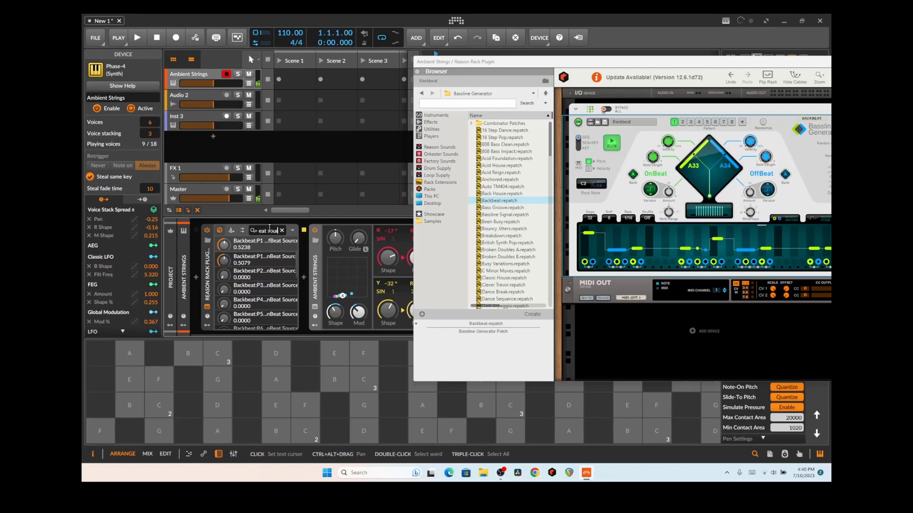
{"action": "left_click_drag", "start_coordinate": [223, 260], "coordinate": [224, 290]}
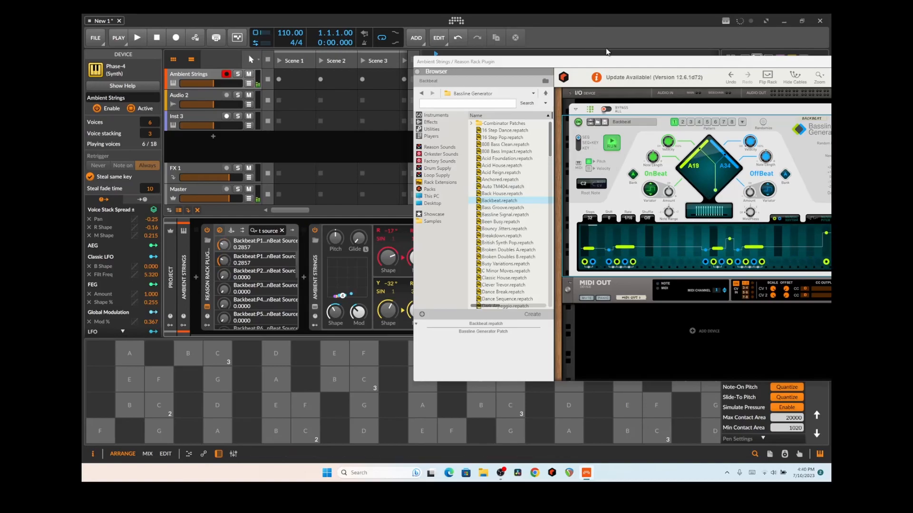
{"action": "left_click_drag", "start_coordinate": [602, 63], "coordinate": [418, 61]}
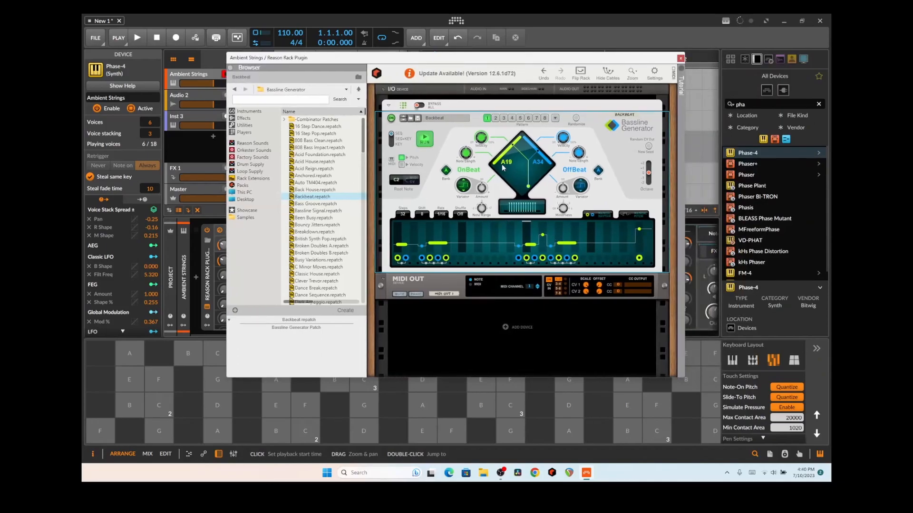
Move the Reason Rack window clear of the device chain and add a Steps modulator to the Reason Rack Plugin
{"action": "left_click_drag", "start_coordinate": [498, 60], "coordinate": [642, 72]}
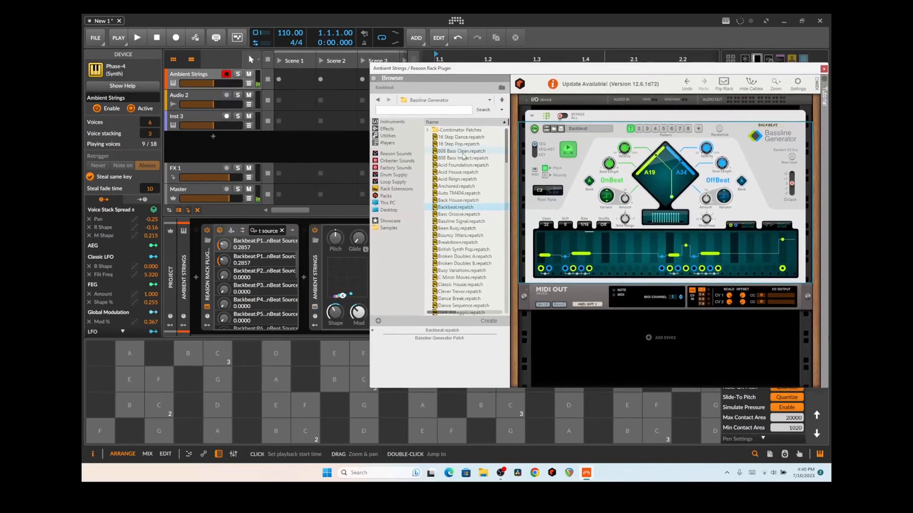
{"action": "left_click", "coordinate": [206, 318]}
{"action": "left_click", "coordinate": [221, 243]}
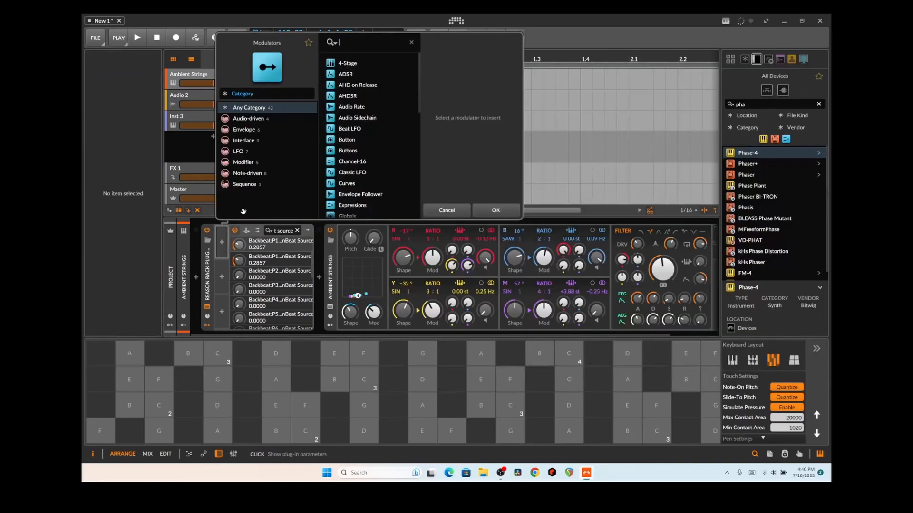
{"action": "scroll", "coordinate": [361, 159], "scroll_direction": "down", "scroll_amount": 7}
{"action": "double_click", "coordinate": [346, 200]}
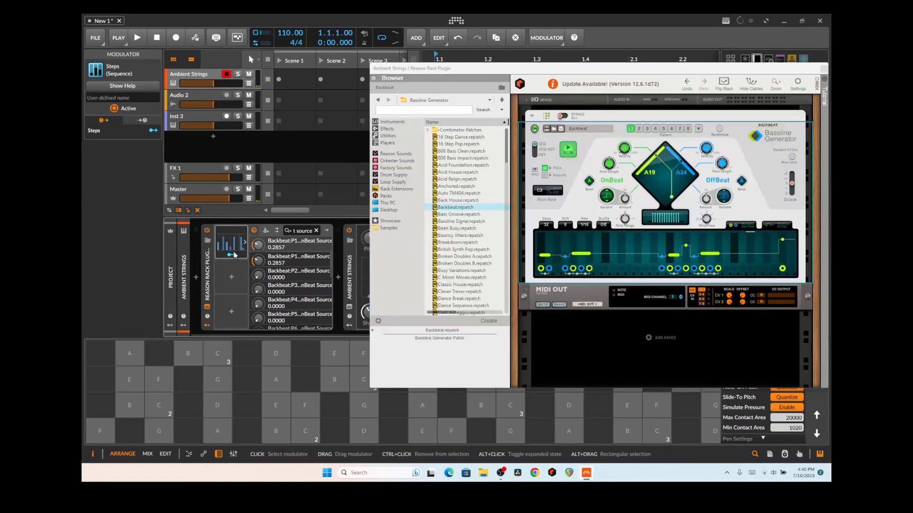
Map the Steps modulator to P1 OnBeat Source with an amount of 0.384 and start playback
{"action": "left_click", "coordinate": [233, 255]}
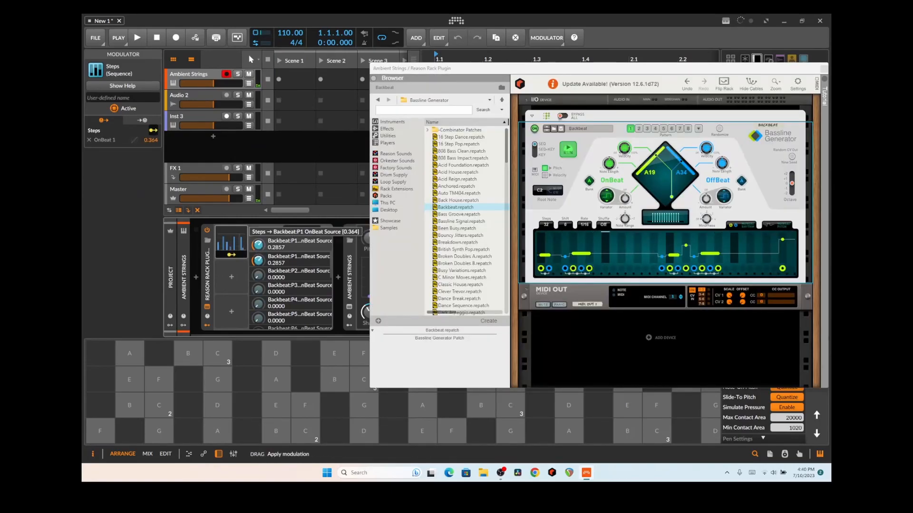
{"action": "left_click_drag", "start_coordinate": [231, 255], "coordinate": [230, 260]}
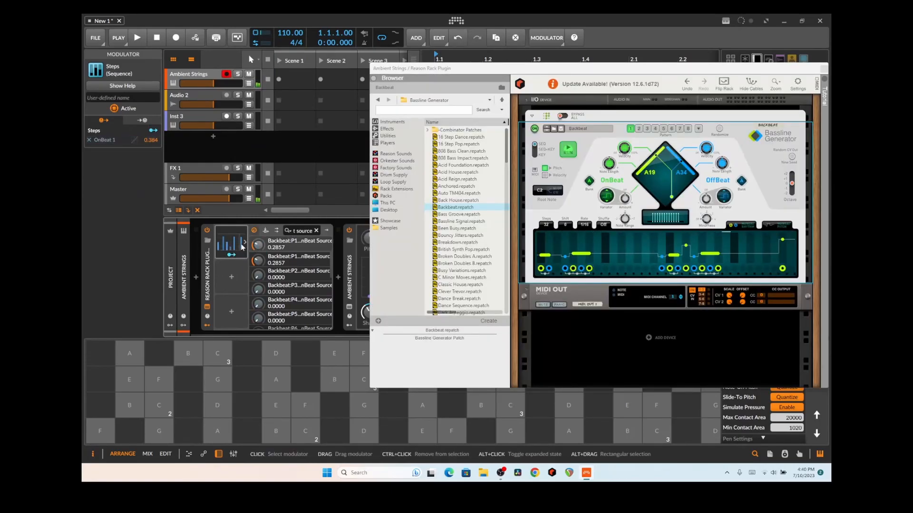
{"action": "left_click", "coordinate": [137, 37]}
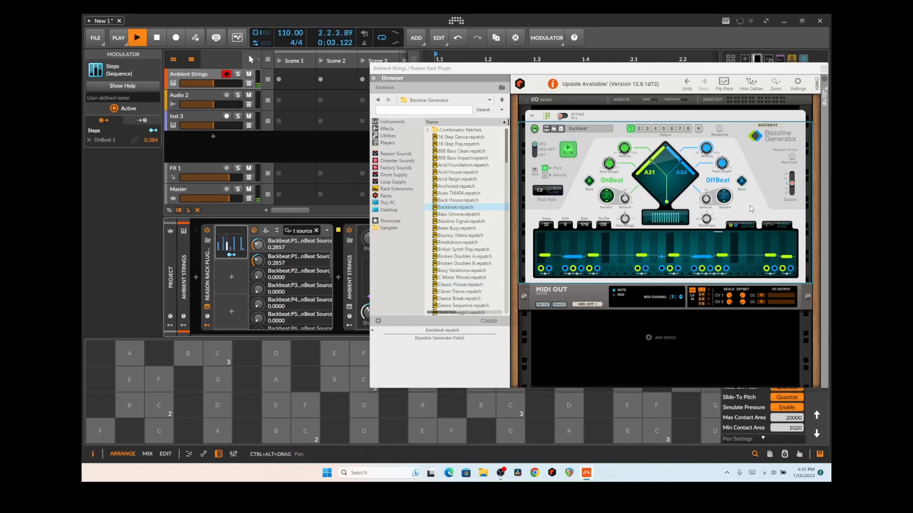
Set the Bassline Generator's Octave to 0.2500 and map the Steps modulator to it with an amount of 0.548
{"action": "mouse_move", "coordinate": [788, 187]}
{"action": "left_mouse_down"}
{"action": "mouse_move", "coordinate": [787, 195]}
{"action": "mouse_move", "coordinate": [793, 185]}
{"action": "left_mouse_up"}
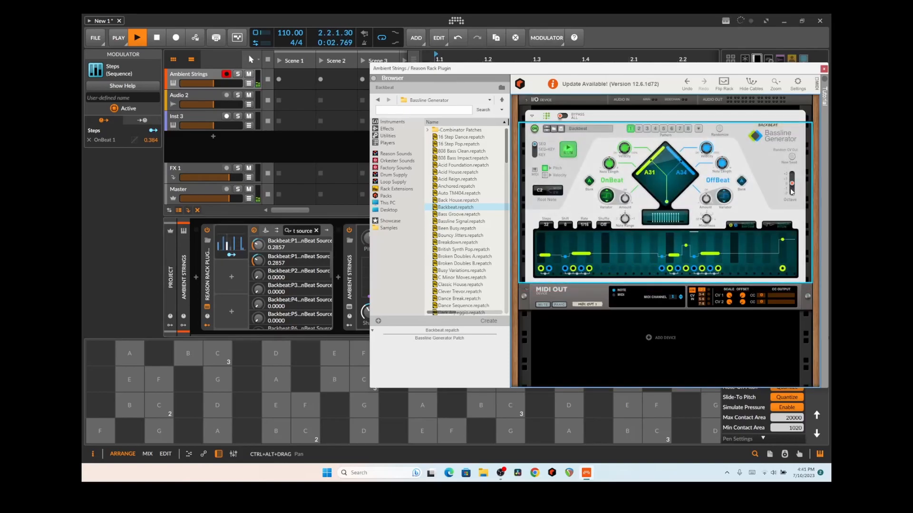
{"action": "left_click", "coordinate": [791, 189]}
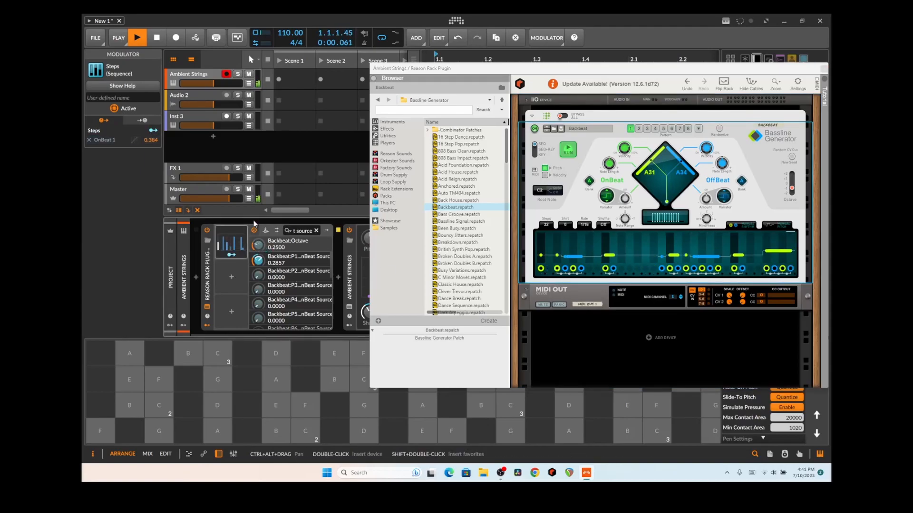
{"action": "left_click", "coordinate": [257, 244]}
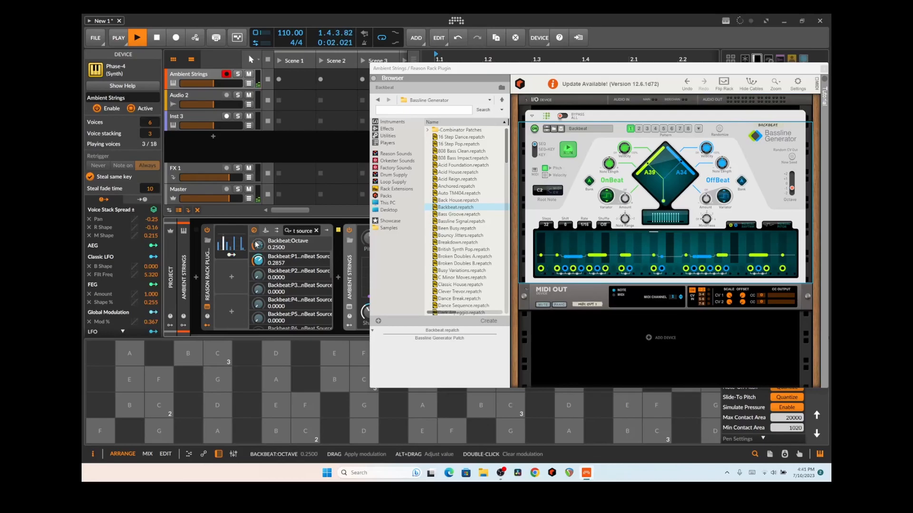
{"action": "left_click_drag", "start_coordinate": [260, 246], "coordinate": [260, 209]}
{"action": "left_click", "coordinate": [235, 256]}
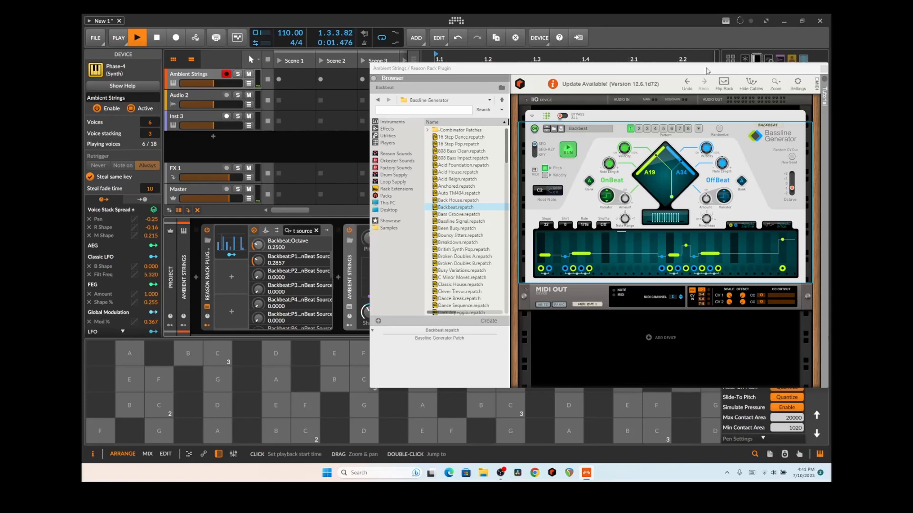
Close the Reason Rack window and stop playback
{"action": "left_click_drag", "start_coordinate": [706, 71], "coordinate": [573, 68]}
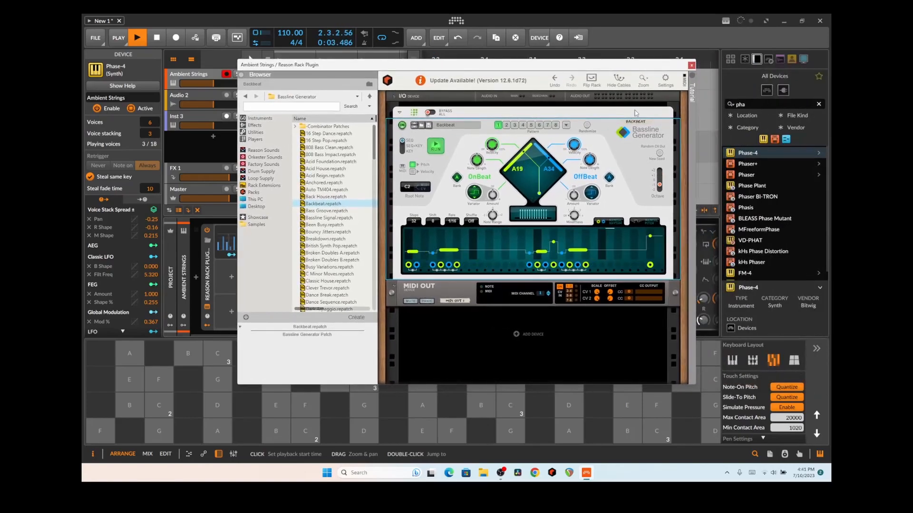
{"action": "left_click", "coordinate": [691, 65]}
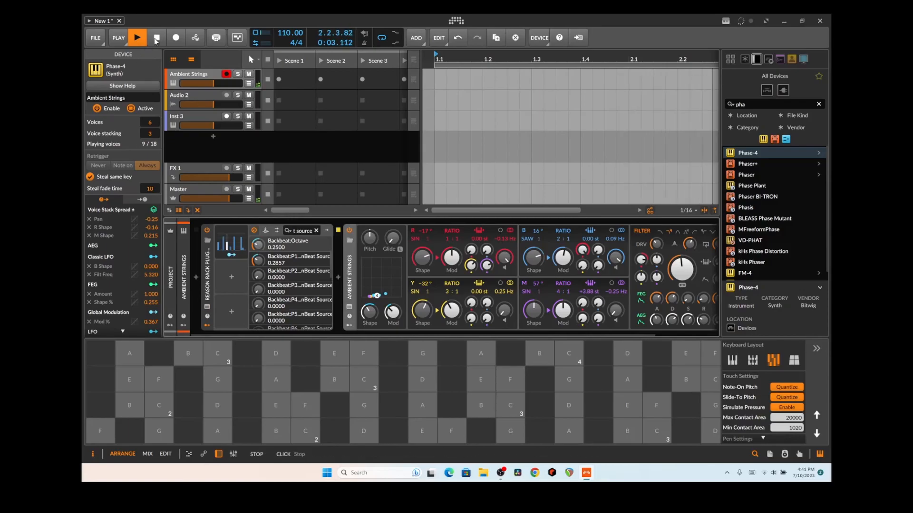
{"action": "left_click", "coordinate": [156, 41]}
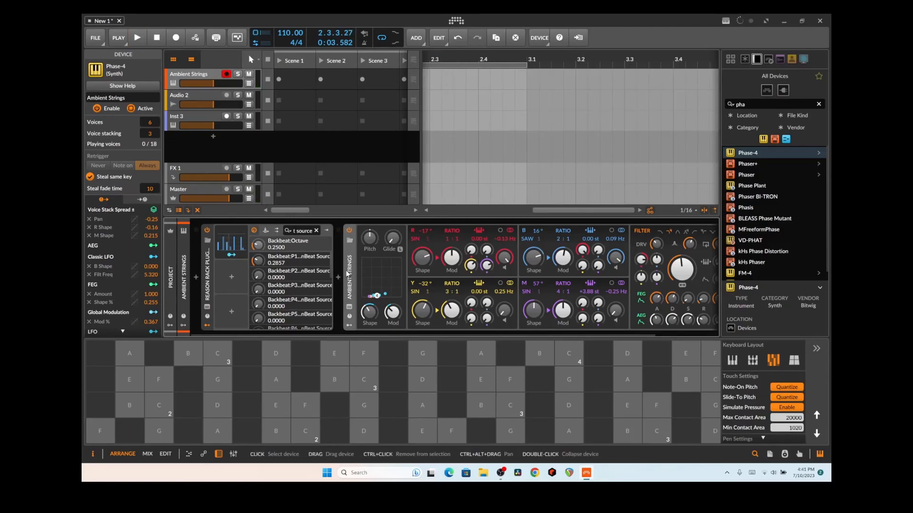
Delete the Phase-4 synth from the device chain and briefly play the Reason Rack Plugin on its own
{"action": "key", "text": "Delete"}
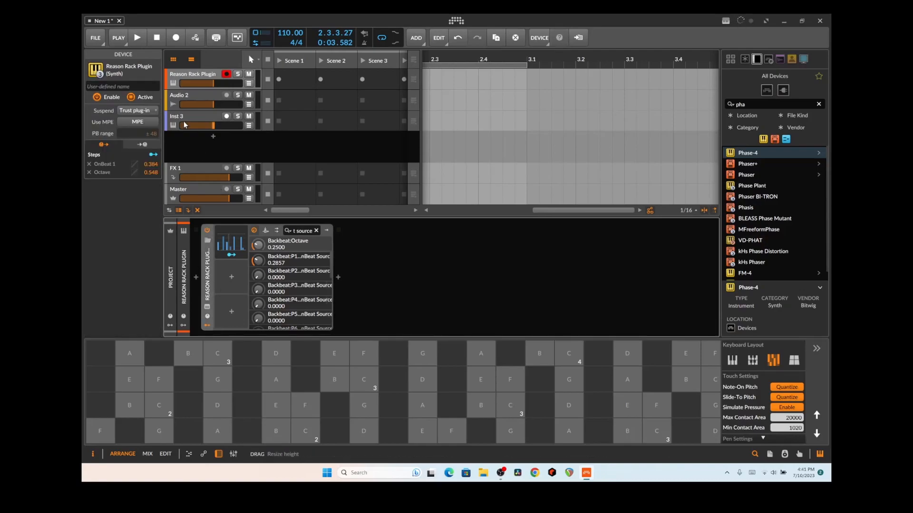
{"action": "key", "text": "space"}
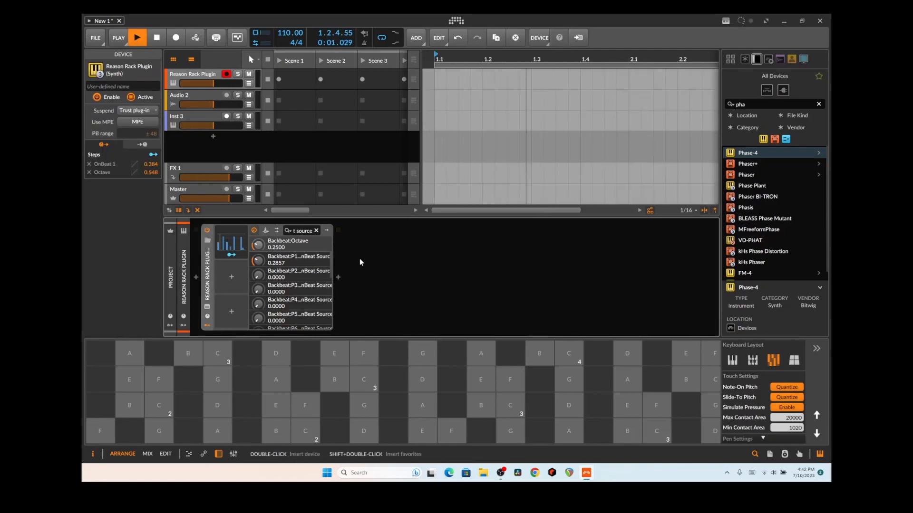
{"action": "left_click", "coordinate": [157, 38]}
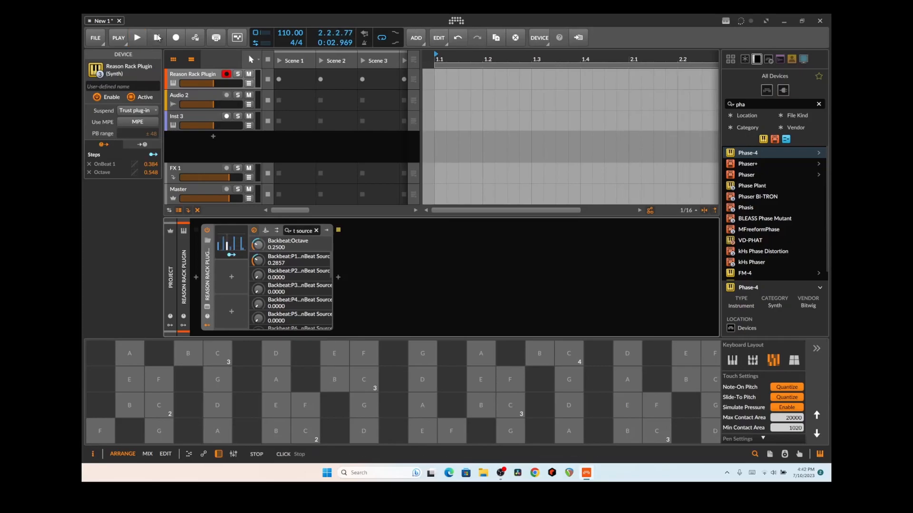
Hide the clip launcher and select the Reason Rack Plugin track
{"action": "left_click", "coordinate": [185, 116]}
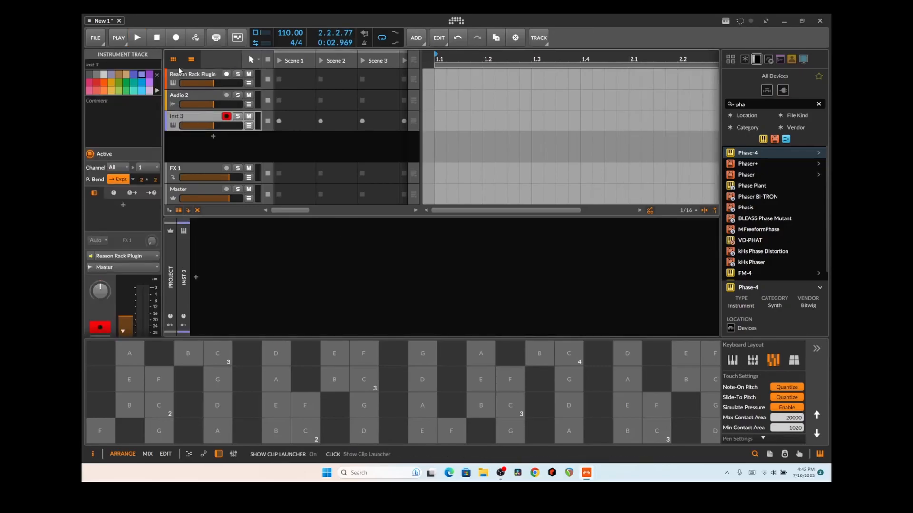
{"action": "left_click", "coordinate": [173, 59]}
{"action": "left_click", "coordinate": [190, 74]}
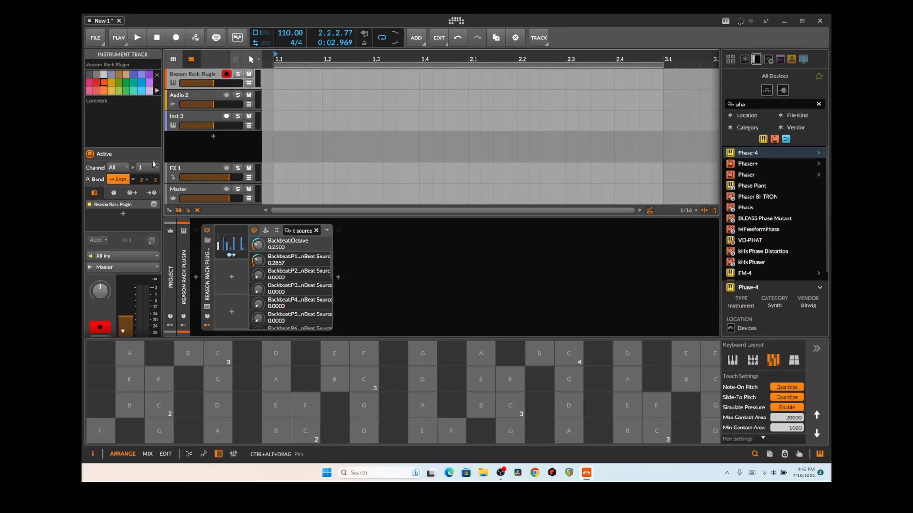
Try routing the Reason Rack Plugin track's output to Inst 3, and return it to Master
{"action": "left_click", "coordinate": [101, 269]}
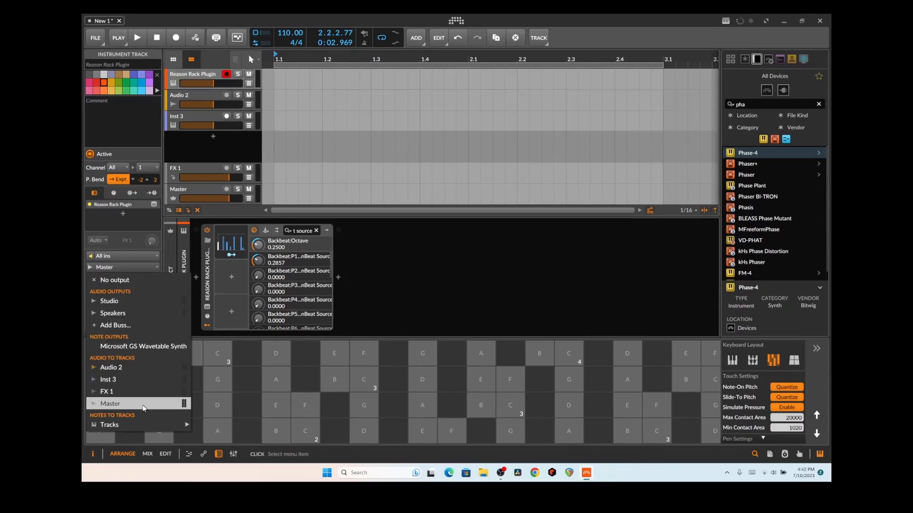
{"action": "left_click", "coordinate": [164, 374]}
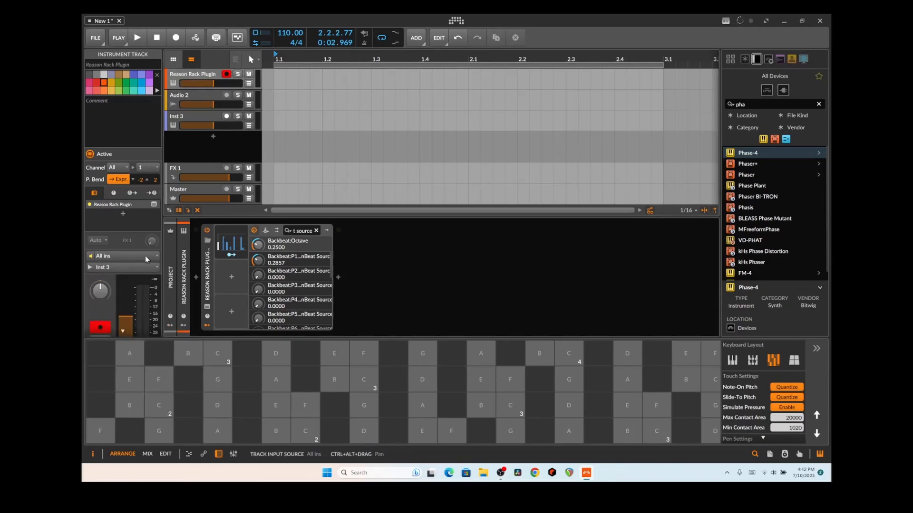
{"action": "left_click", "coordinate": [115, 269]}
{"action": "left_click", "coordinate": [115, 267]}
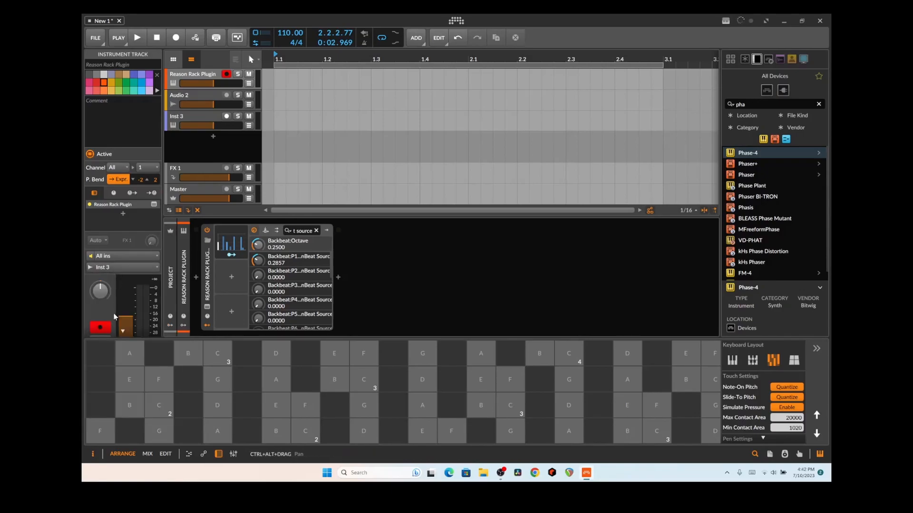
{"action": "left_click", "coordinate": [110, 267]}
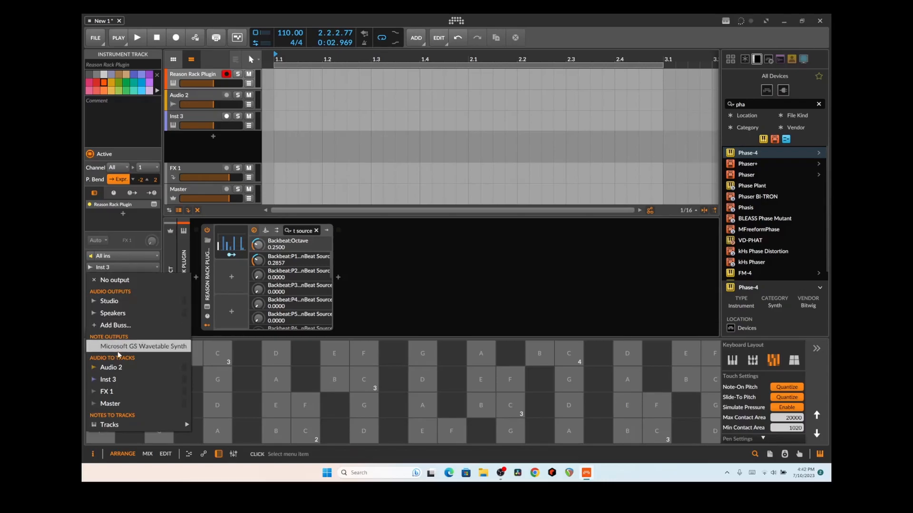
{"action": "left_click", "coordinate": [110, 404]}
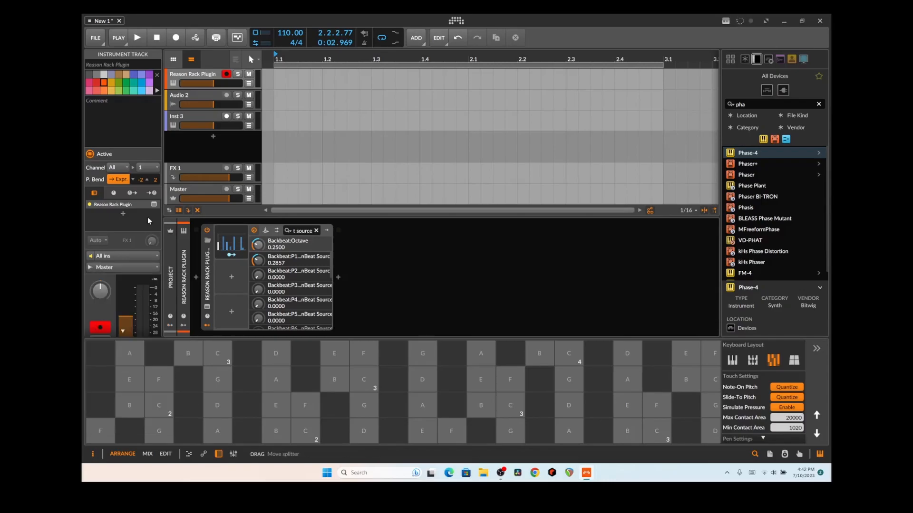
Review the input sources of the Inst 3 track and start playback to check its incoming notes
{"action": "left_click", "coordinate": [181, 123]}
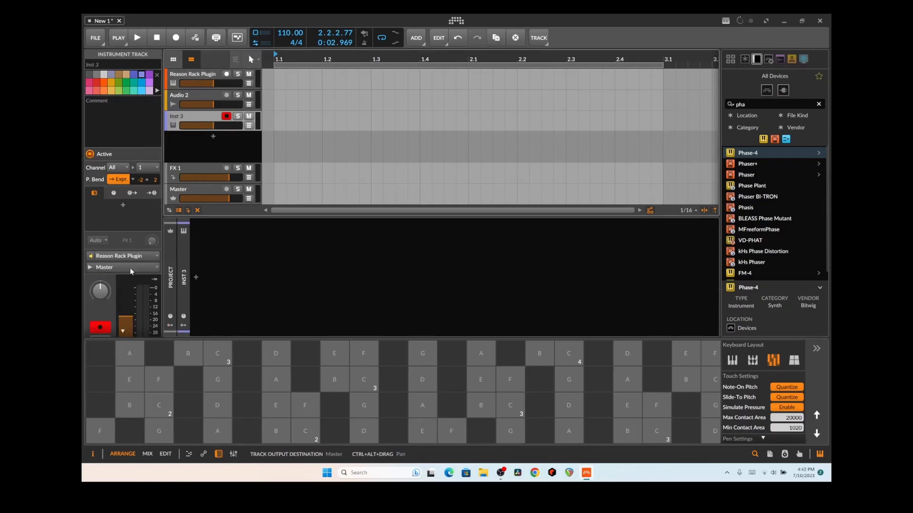
{"action": "left_click", "coordinate": [104, 256]}
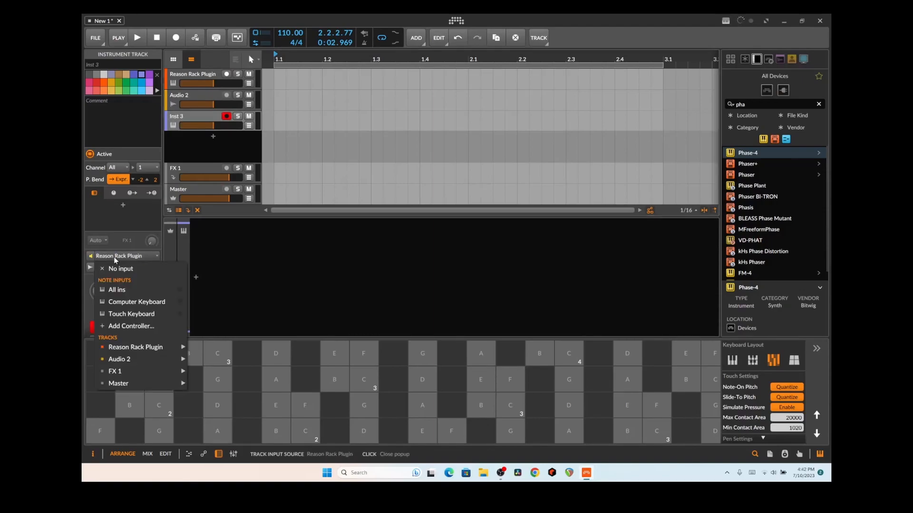
{"action": "key", "text": "space"}
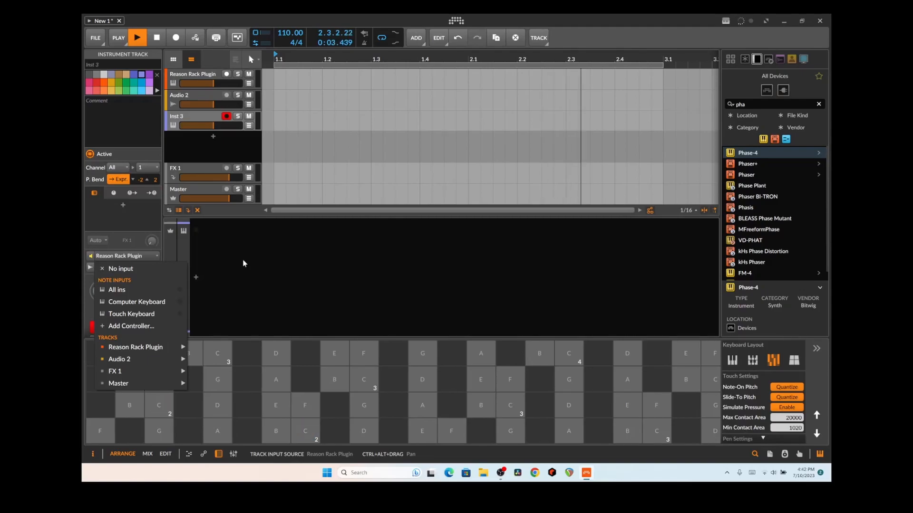
{"action": "left_click", "coordinate": [252, 263]}
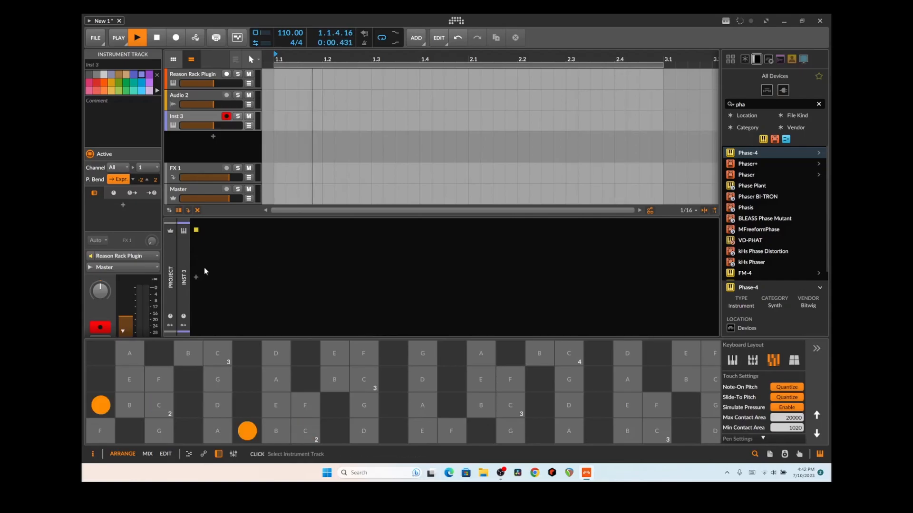
Try the Phase-4 synth on the Inst 3 track during playback, and remove it
{"action": "left_click_drag", "start_coordinate": [754, 156], "coordinate": [409, 278]}
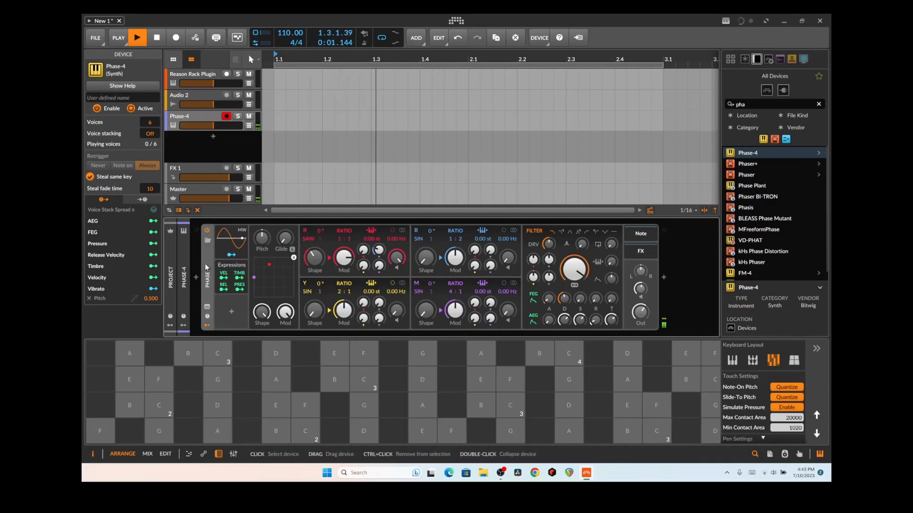
{"action": "key", "text": "Delete"}
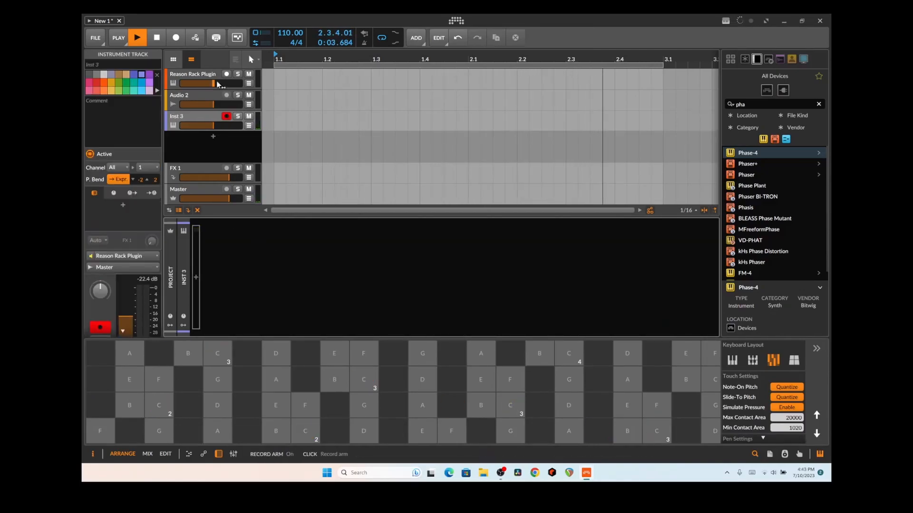
Record the incoming Reason Rack notes as a clip on the Inst 3 track and stop the transport
{"action": "left_click", "coordinate": [175, 38]}
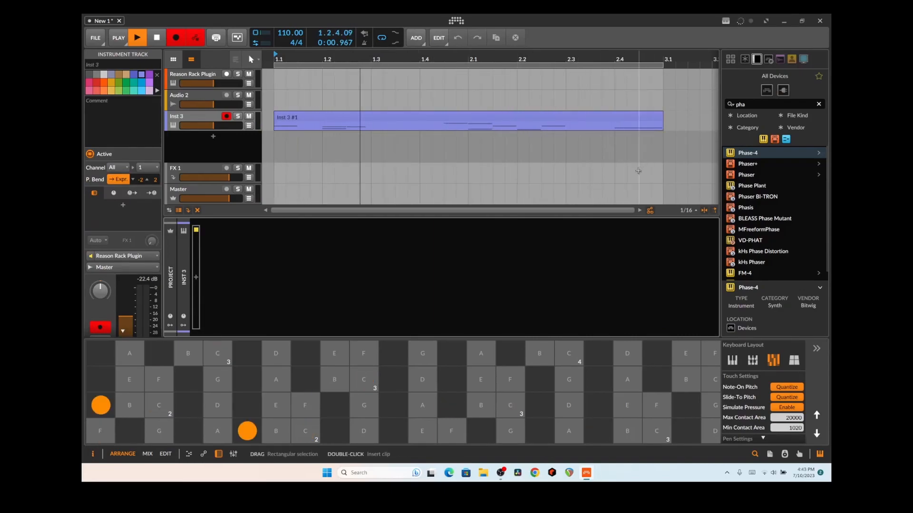
{"action": "left_click", "coordinate": [156, 41]}
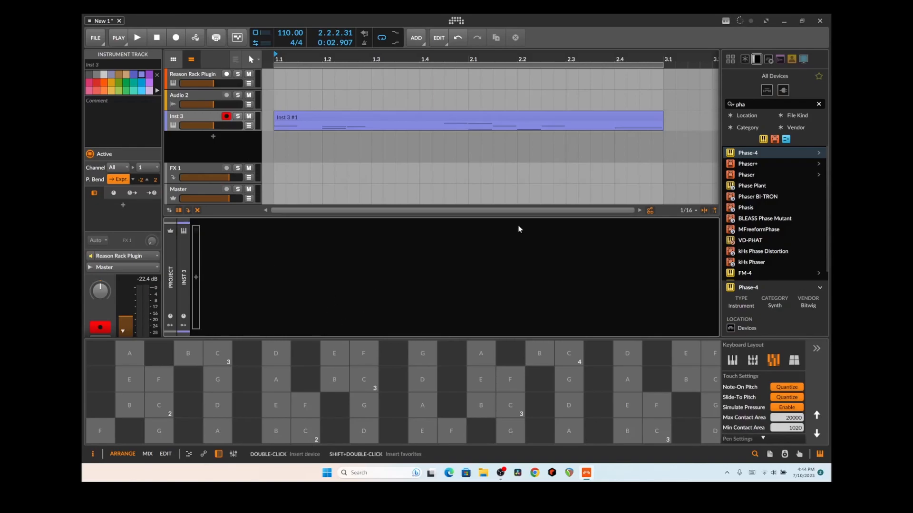
Delete the Reason Rack Plugin device from its track
{"action": "left_click", "coordinate": [202, 77]}
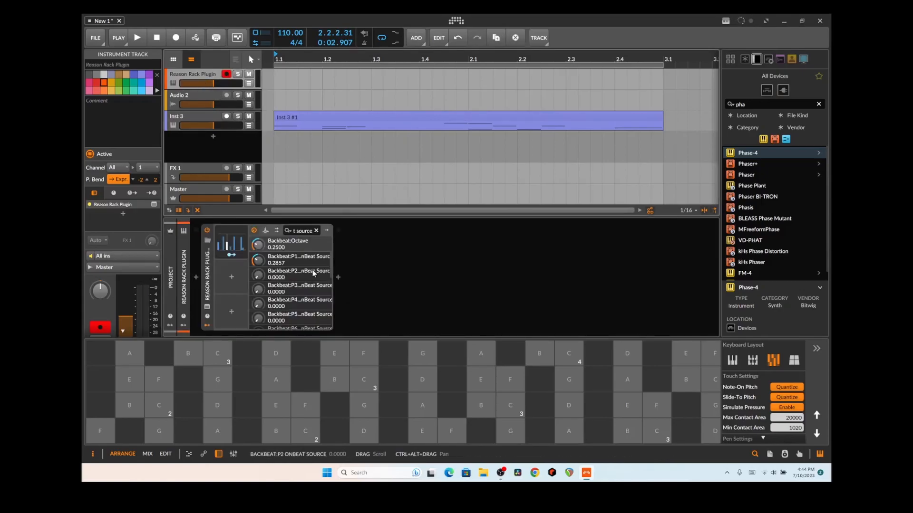
{"action": "left_click", "coordinate": [206, 291]}
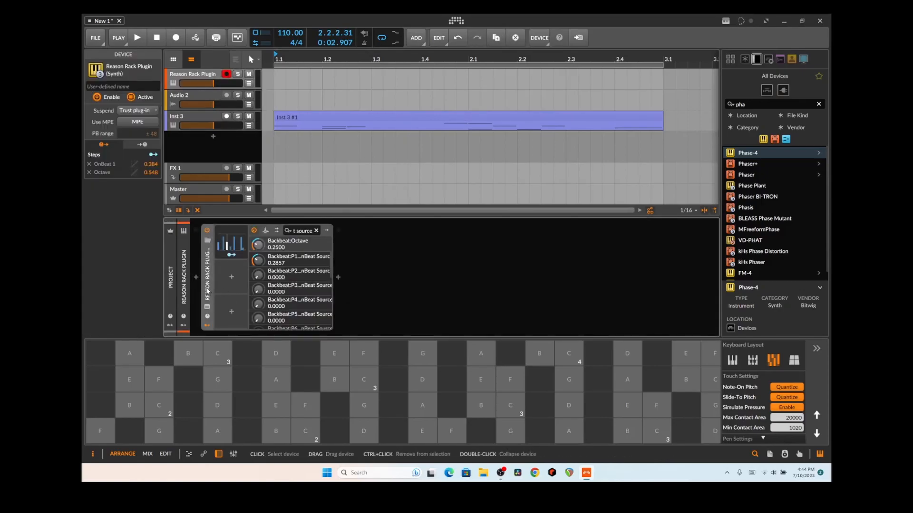
{"action": "key", "text": "Delete"}
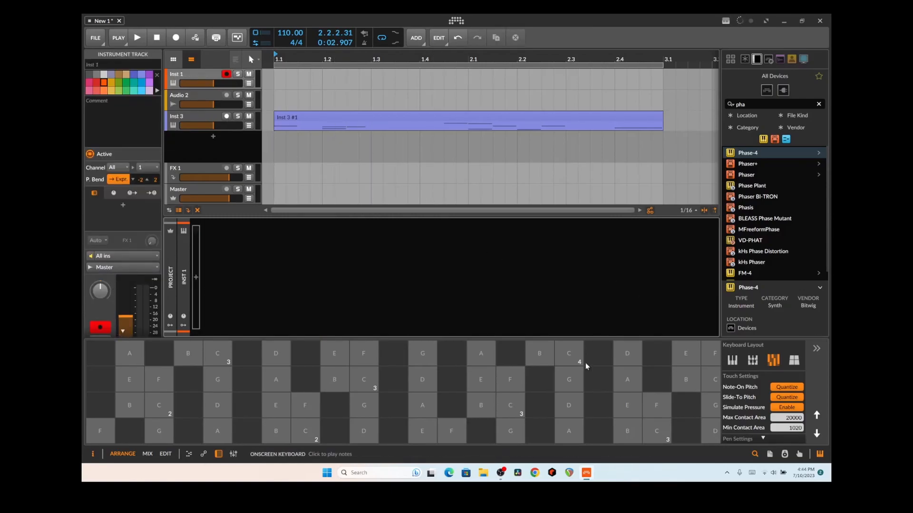
Delete the Inst 3 track and load the Phase-4 synth on the Inst 1 track
{"action": "right_click", "coordinate": [199, 118]}
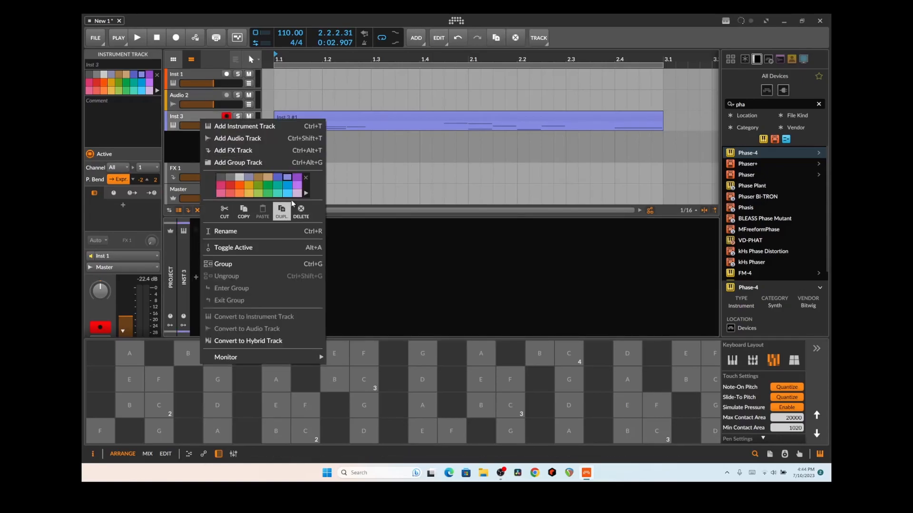
{"action": "left_click", "coordinate": [301, 210]}
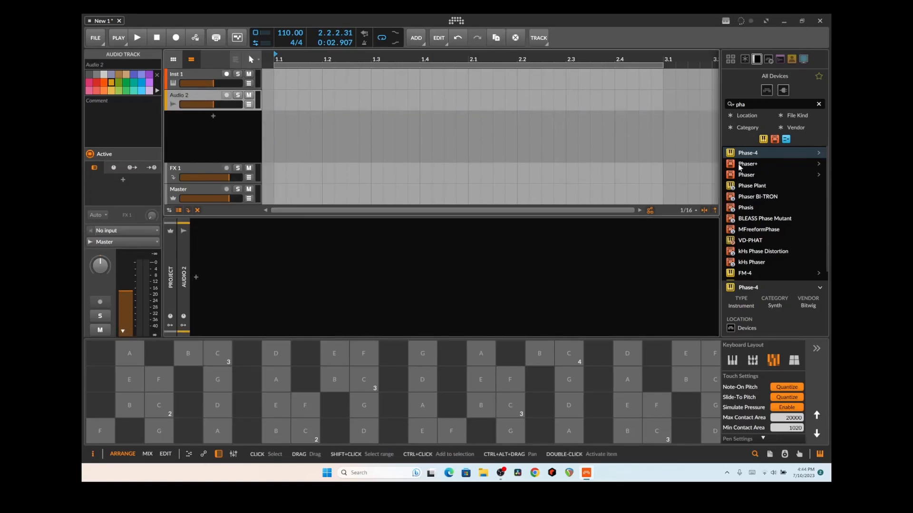
{"action": "left_click_drag", "start_coordinate": [741, 154], "coordinate": [205, 81]}
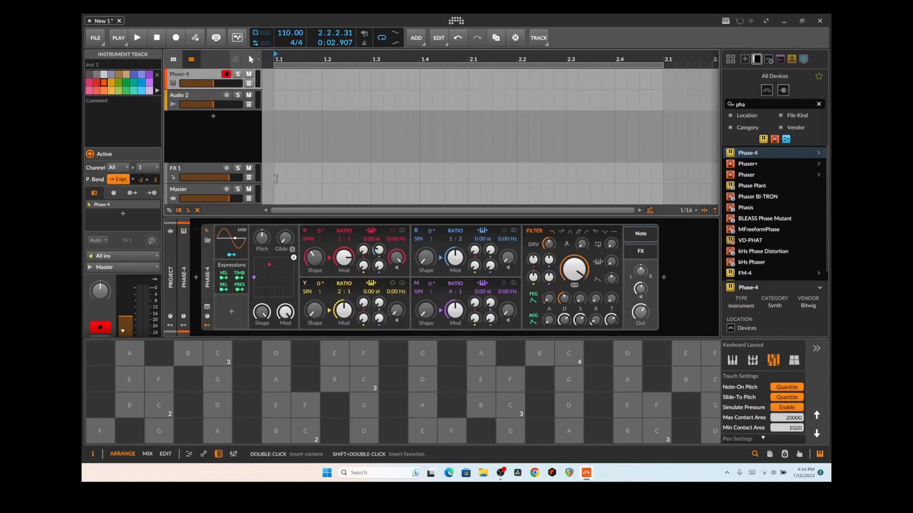
Audition the Phase-4 synth by playing a few notes on the onscreen keyboard
{"action": "left_click", "coordinate": [364, 383]}
{"action": "left_click", "coordinate": [364, 383]}
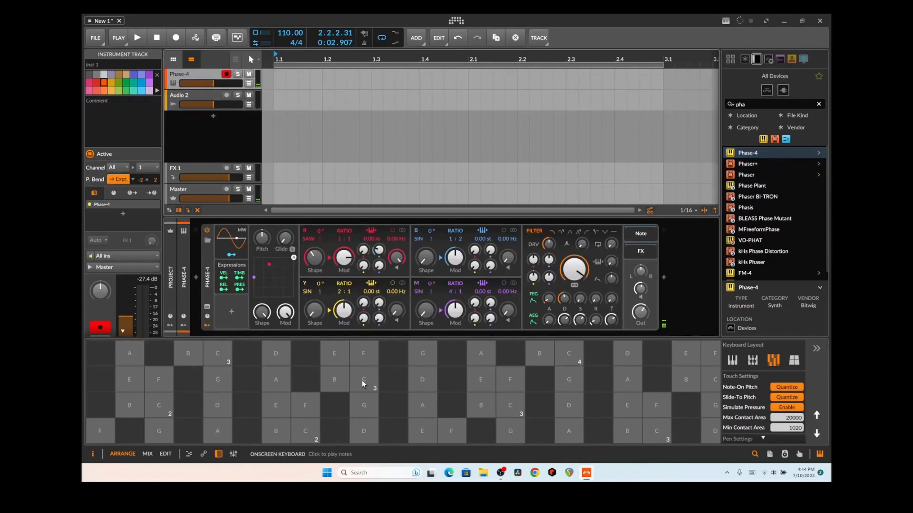
{"action": "left_click", "coordinate": [335, 379]}
{"action": "left_click", "coordinate": [451, 380]}
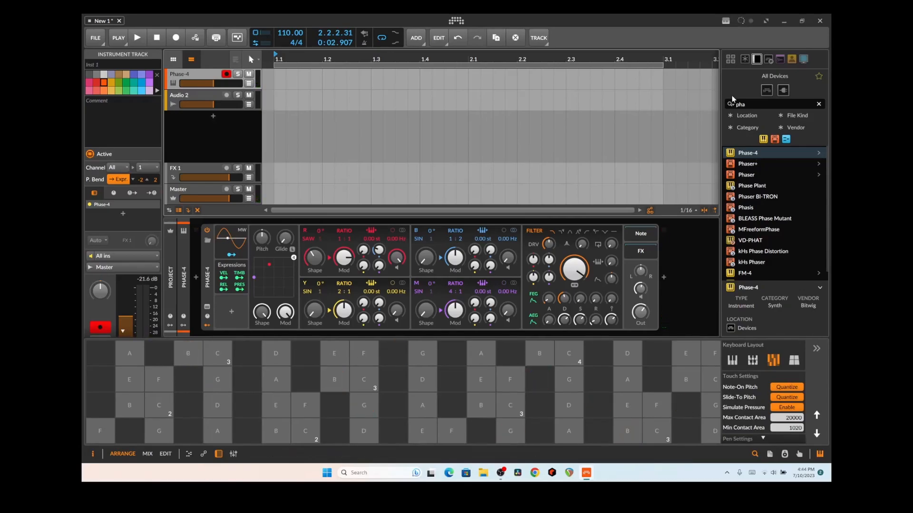
Search the devices for "Reas" and insert the Reason Rack Plugin Effect after Phase-4 in the device chain
{"action": "left_click", "coordinate": [752, 104]}
{"action": "key", "text": "BackSpace"}
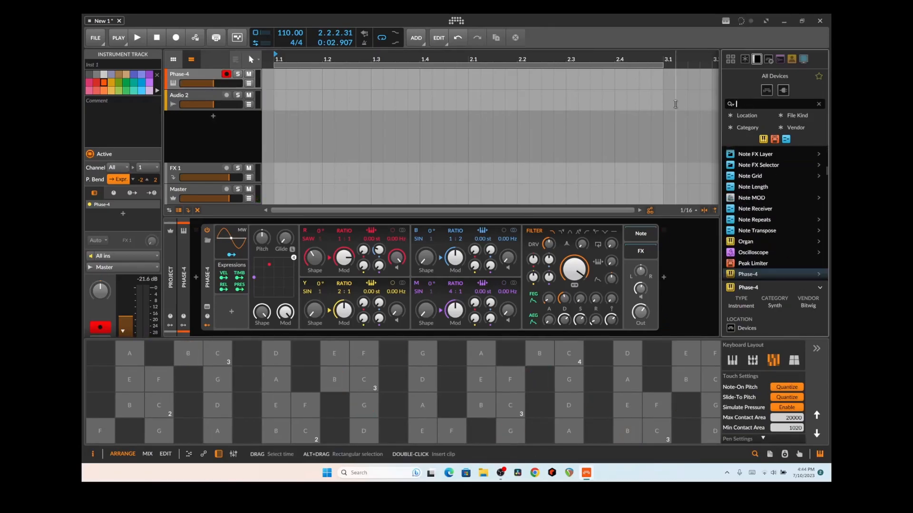
{"action": "type", "text": "Reas"}
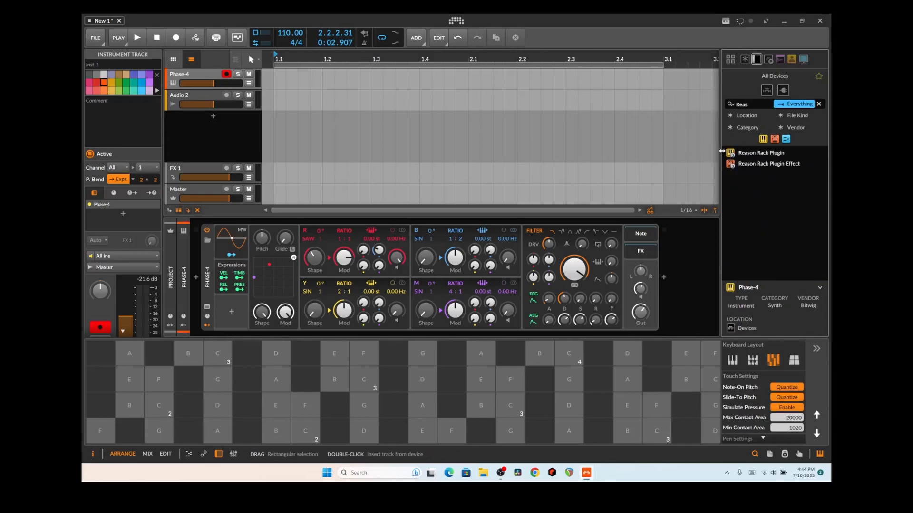
{"action": "left_click", "coordinate": [760, 164]}
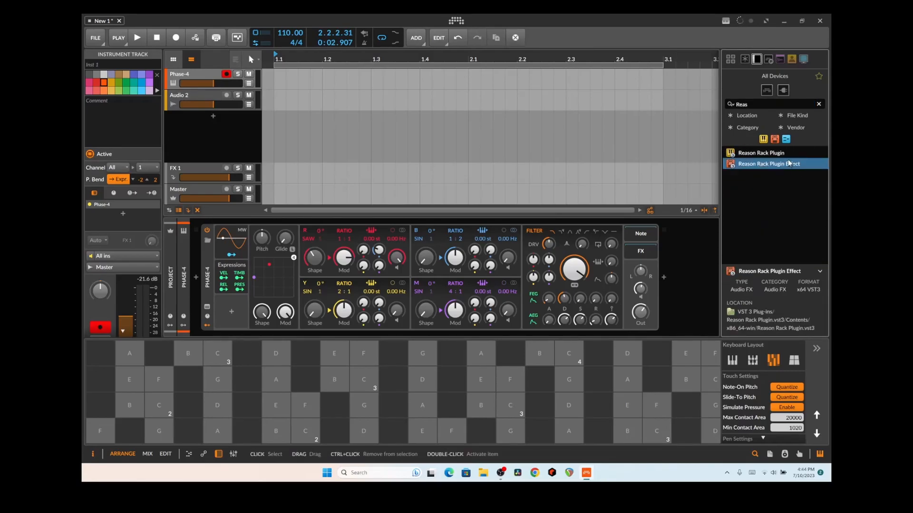
{"action": "left_click_drag", "start_coordinate": [781, 166], "coordinate": [666, 250]}
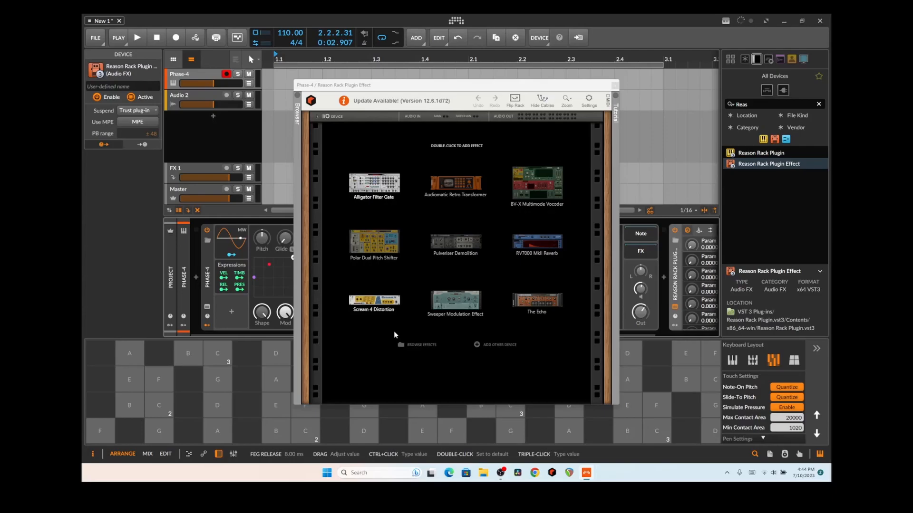
Add an Audiomatic Retro Transformer to the Reason rack and play notes through it
{"action": "double_click", "coordinate": [455, 183]}
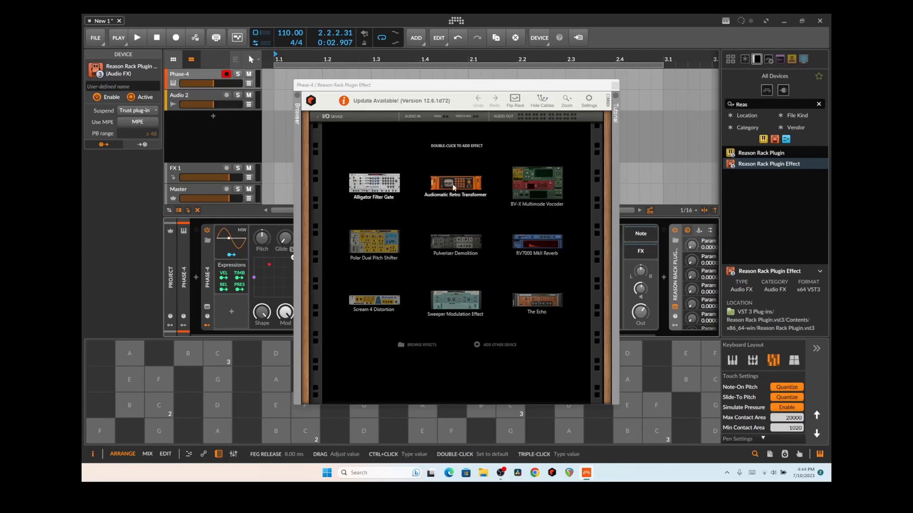
{"action": "left_click", "coordinate": [502, 183]}
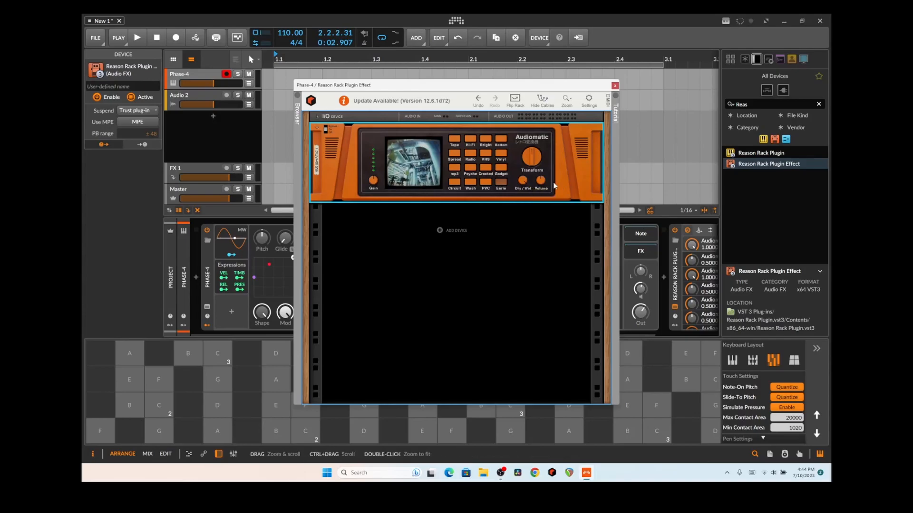
{"action": "left_click", "coordinate": [284, 399]}
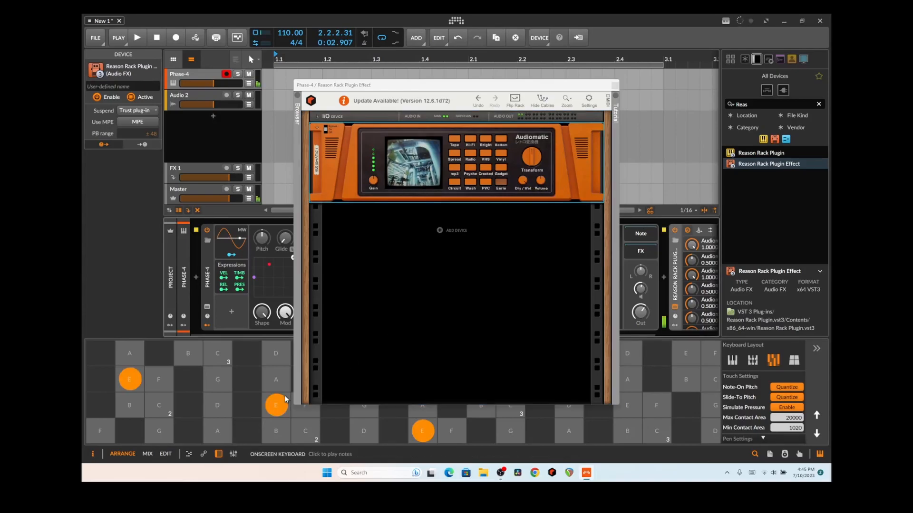
{"action": "left_click", "coordinate": [226, 400]}
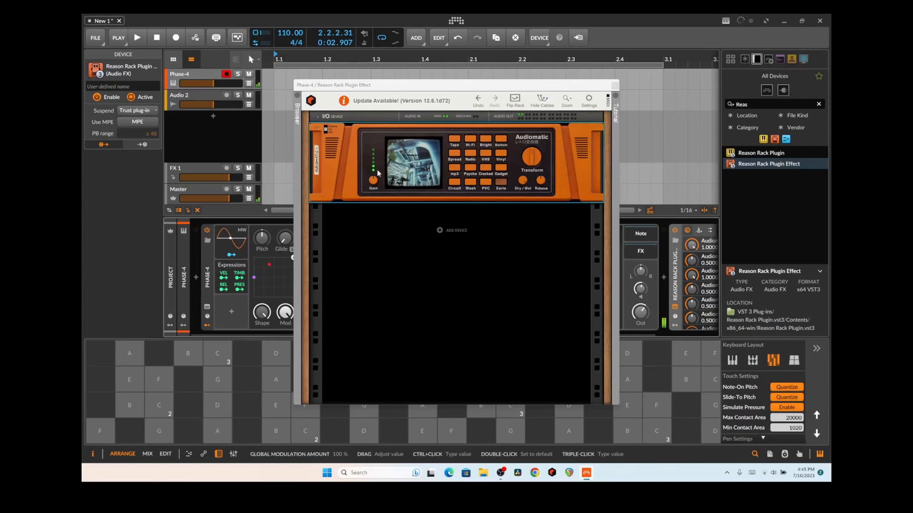
Move the Reason Rack window clear of the onscreen keyboard and audition more notes through Audiomatic
{"action": "left_click_drag", "start_coordinate": [409, 90], "coordinate": [657, 77]}
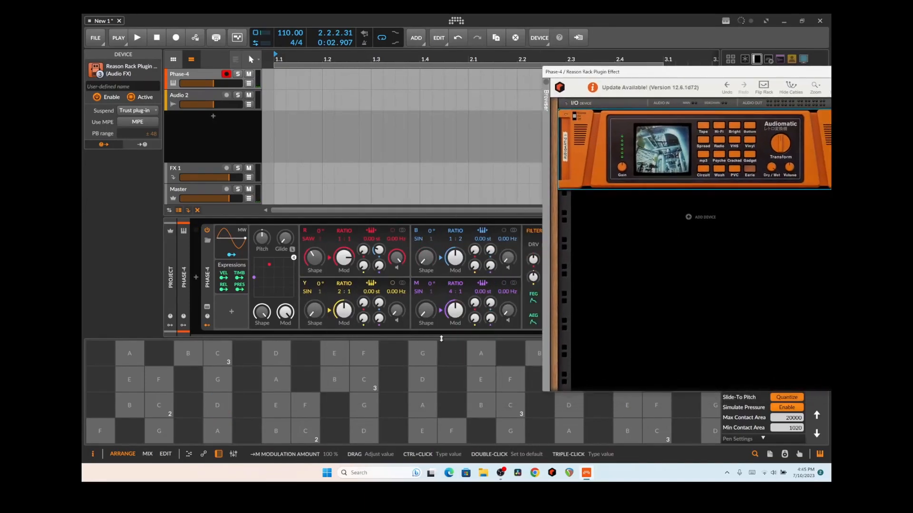
{"action": "left_click", "coordinate": [488, 382]}
{"action": "left_click", "coordinate": [409, 389]}
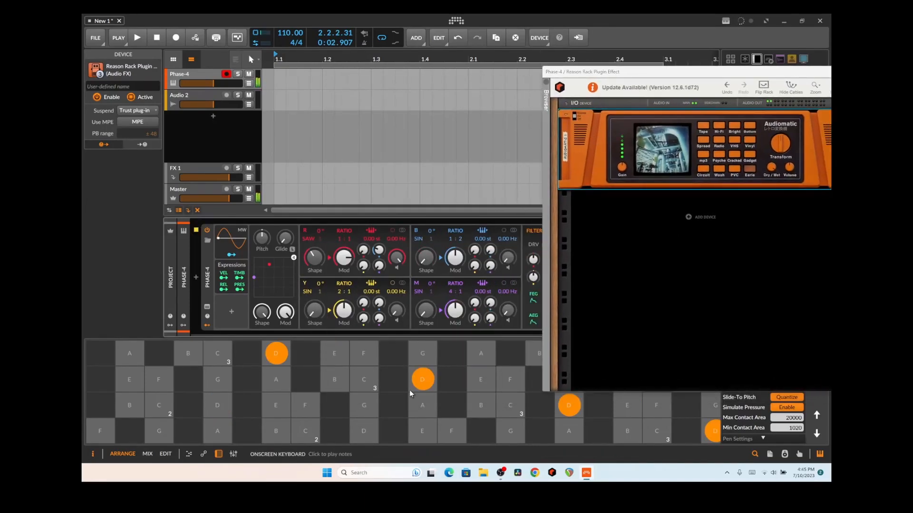
{"action": "left_click", "coordinate": [366, 379]}
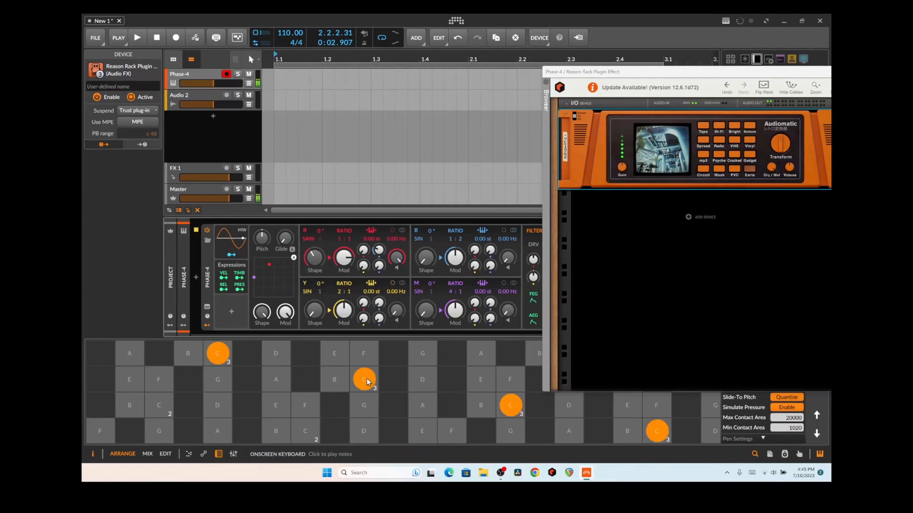
Set Audiomatic's Dry/Wet to 0% and play notes to hear the unprocessed synth
{"action": "left_click_drag", "start_coordinate": [741, 73], "coordinate": [380, 95]}
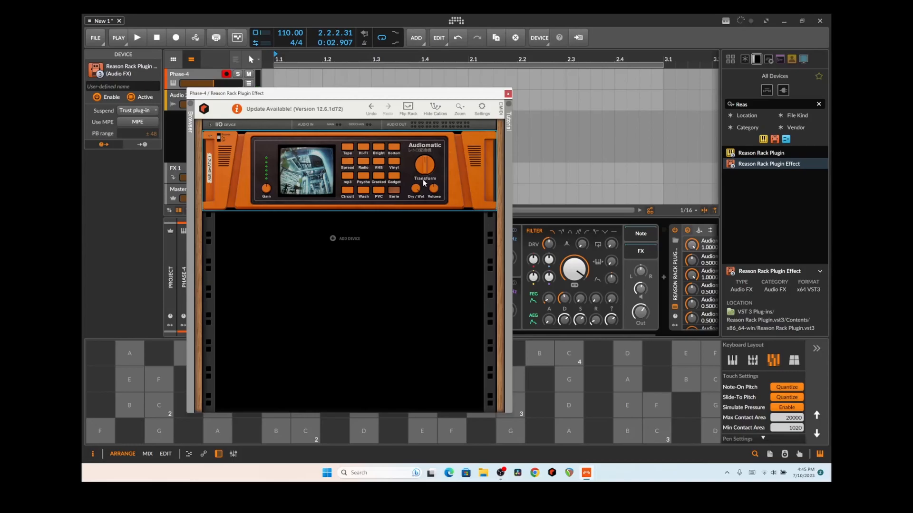
{"action": "left_click_drag", "start_coordinate": [419, 189], "coordinate": [423, 221]}
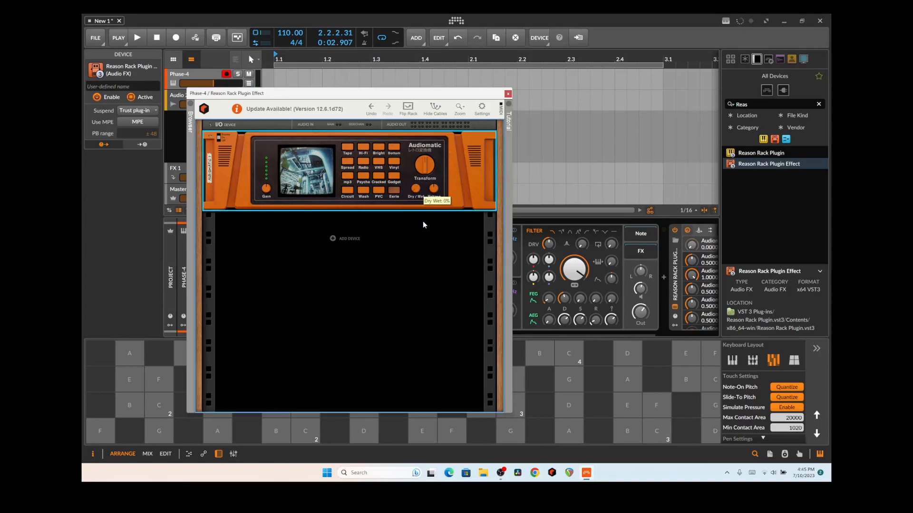
{"action": "left_click", "coordinate": [566, 381]}
{"action": "left_click", "coordinate": [566, 379]}
Set Audiomatic's Dry/Wet to about 56% and play notes to hear the blended effect
{"action": "left_click_drag", "start_coordinate": [413, 192], "coordinate": [410, 179]}
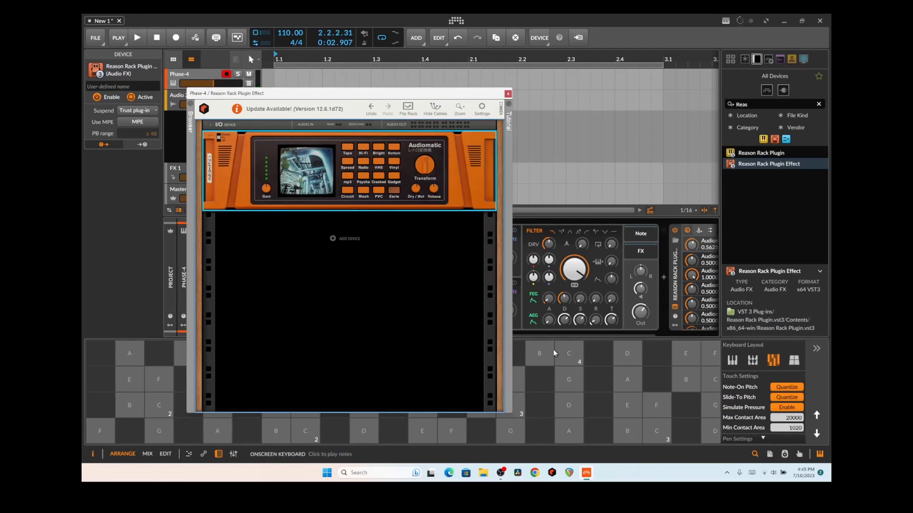
{"action": "left_click", "coordinate": [569, 373]}
{"action": "left_click", "coordinate": [626, 403]}
{"action": "left_click", "coordinate": [655, 404]}
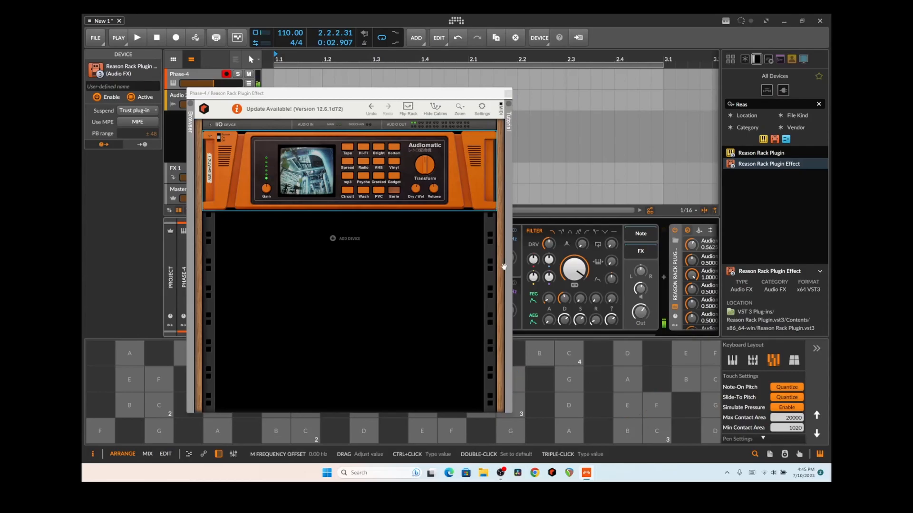
Raise Audiomatic's Transform to about 91% and switch it to the Vinyl preset, auditioning each change with notes
{"action": "left_click_drag", "start_coordinate": [424, 165], "coordinate": [423, 153]}
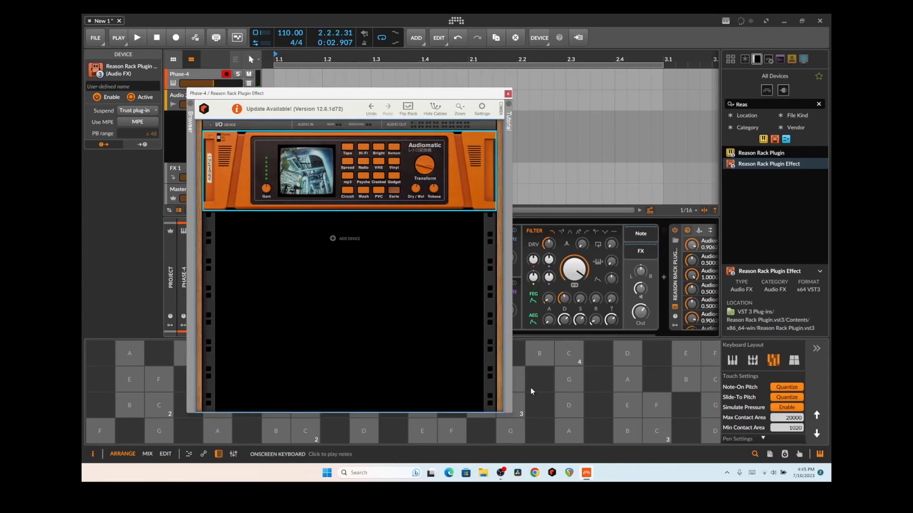
{"action": "left_click", "coordinate": [569, 401]}
{"action": "left_click", "coordinate": [570, 400]}
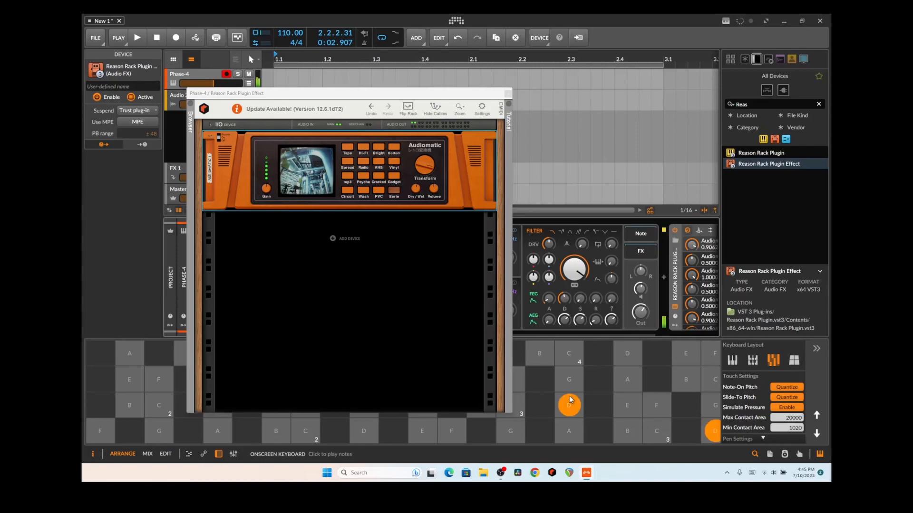
{"action": "left_click", "coordinate": [626, 383]}
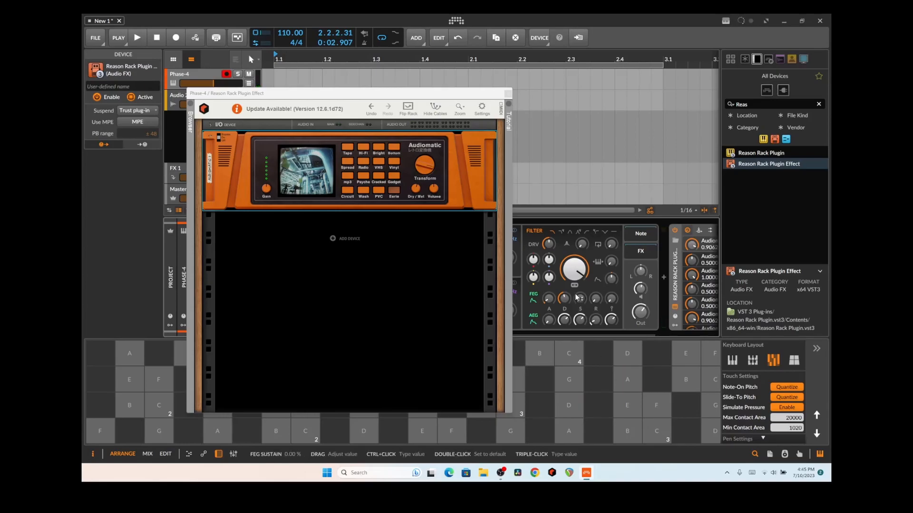
{"action": "left_click", "coordinate": [393, 161]}
{"action": "left_click", "coordinate": [629, 407]}
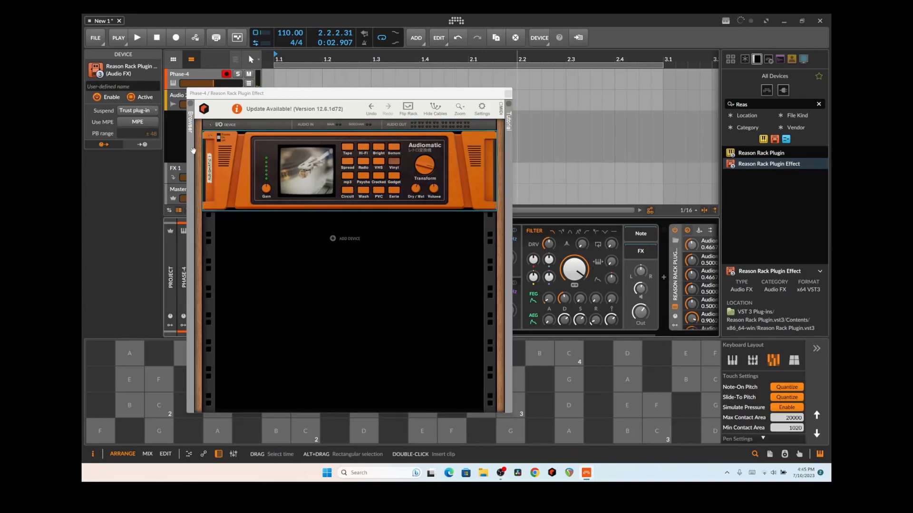
Add the CF-101 Chorus/Flanger and DDL-1 Digital Delay Line below Audiomatic in the rack and play notes through them
{"action": "left_click", "coordinate": [191, 119]}
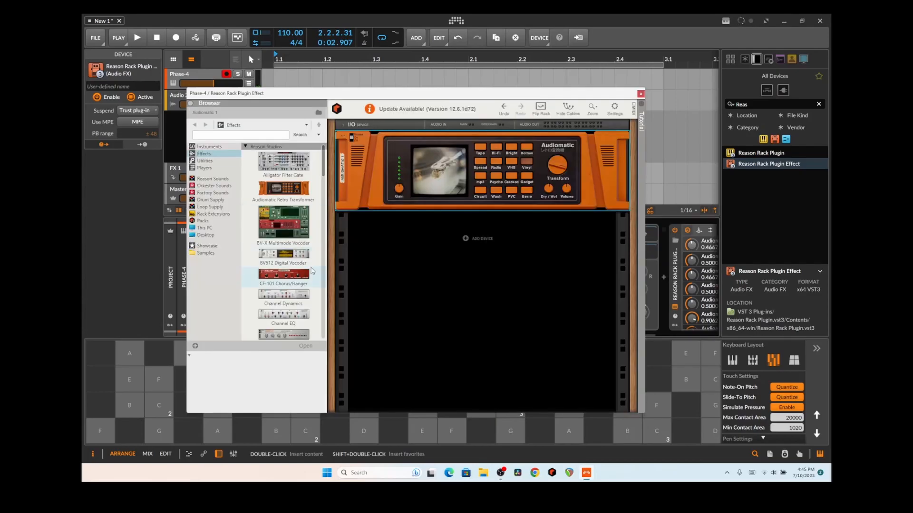
{"action": "scroll", "coordinate": [312, 271], "scroll_direction": "down", "scroll_amount": 6}
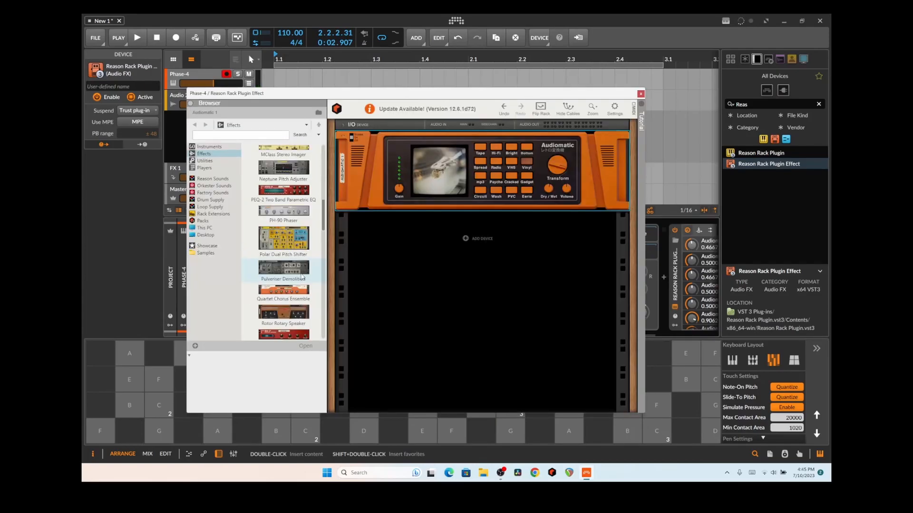
{"action": "scroll", "coordinate": [297, 266], "scroll_direction": "up", "scroll_amount": 3}
{"action": "scroll", "coordinate": [285, 266], "scroll_direction": "up", "scroll_amount": 4}
{"action": "left_click_drag", "start_coordinate": [274, 220], "coordinate": [418, 224]}
{"action": "left_click_drag", "start_coordinate": [284, 314], "coordinate": [465, 285]}
{"action": "left_click", "coordinate": [570, 432]}
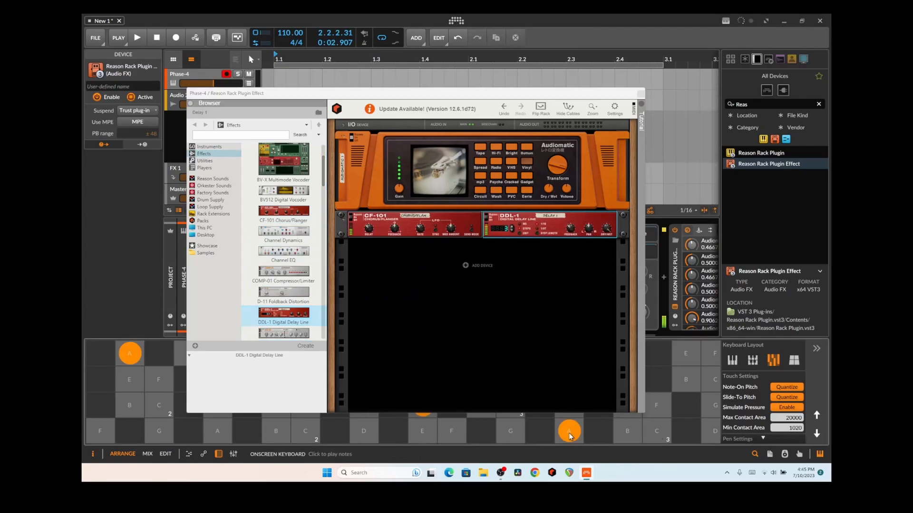
{"action": "left_click", "coordinate": [574, 434]}
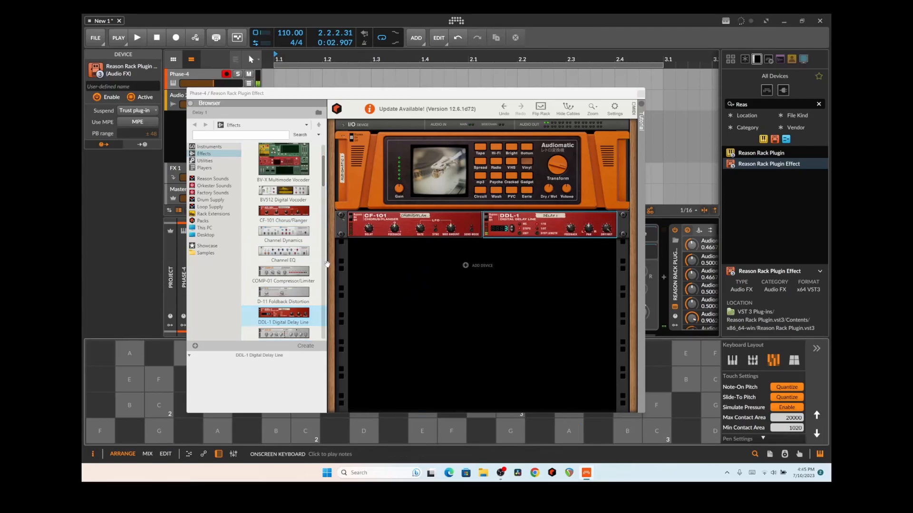
Add a Polar Dual Pitch Shifter to the rack and audition its Bumpy Chorus patch with several notes
{"action": "scroll", "coordinate": [298, 264], "scroll_direction": "down", "scroll_amount": 10}
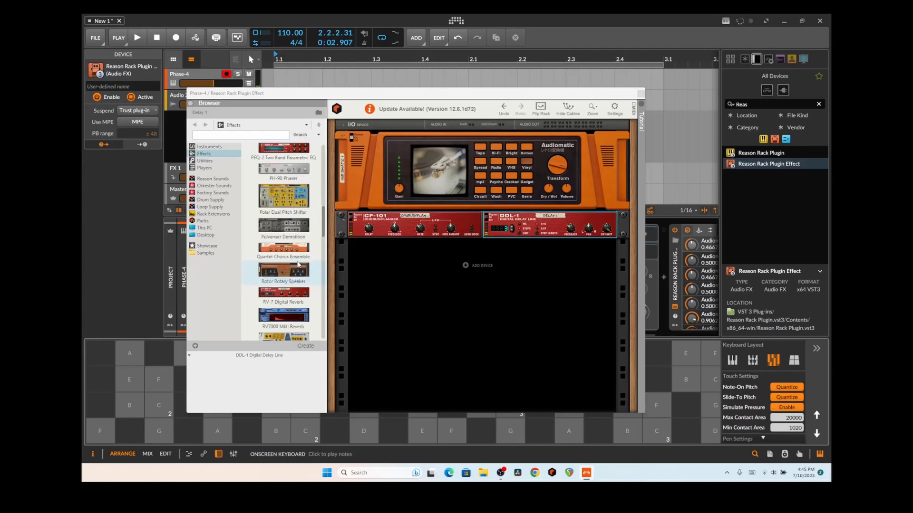
{"action": "left_click_drag", "start_coordinate": [280, 207], "coordinate": [392, 288]}
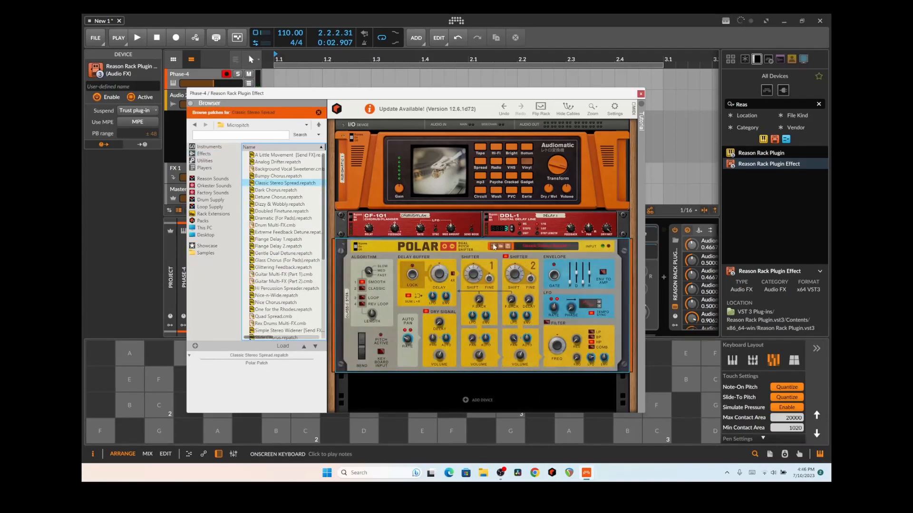
{"action": "left_click", "coordinate": [495, 247]}
{"action": "left_click", "coordinate": [659, 421]}
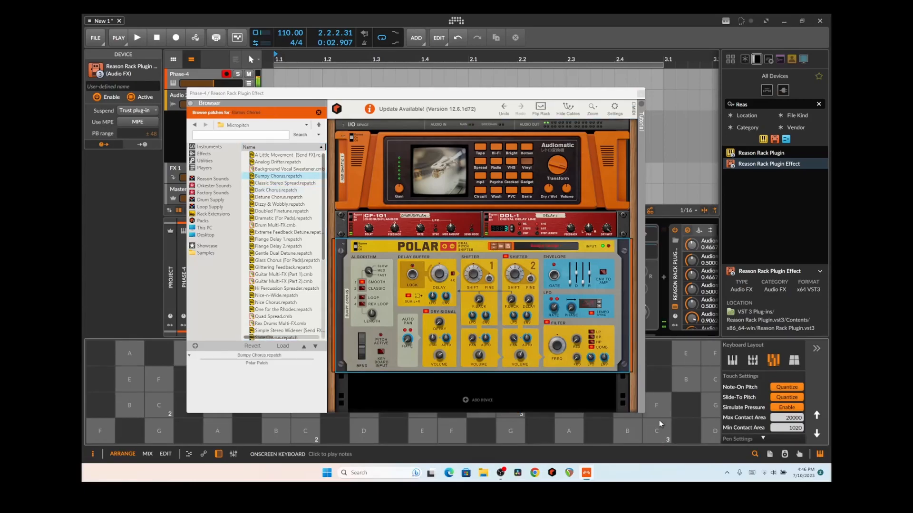
{"action": "left_click", "coordinate": [659, 420]}
{"action": "left_click", "coordinate": [540, 431]}
{"action": "left_click", "coordinate": [511, 431]}
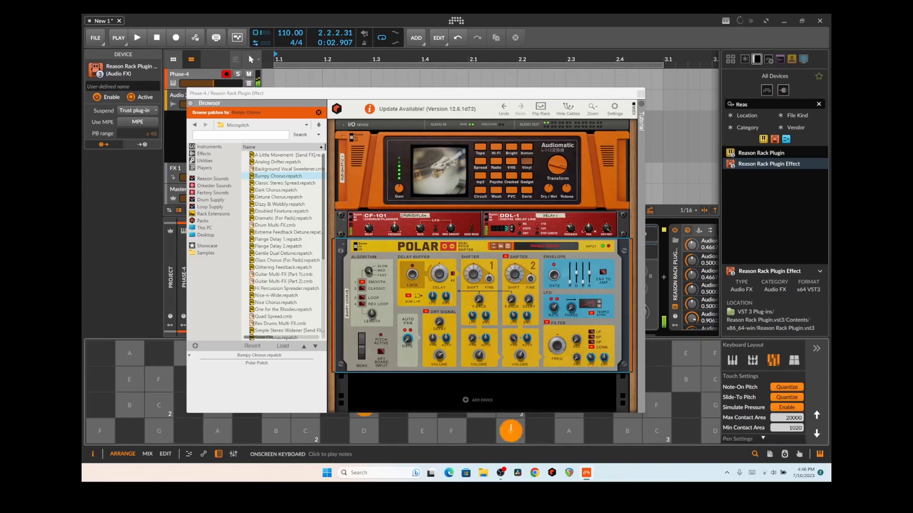
{"action": "left_click", "coordinate": [569, 431]}
{"action": "left_click", "coordinate": [517, 473]}
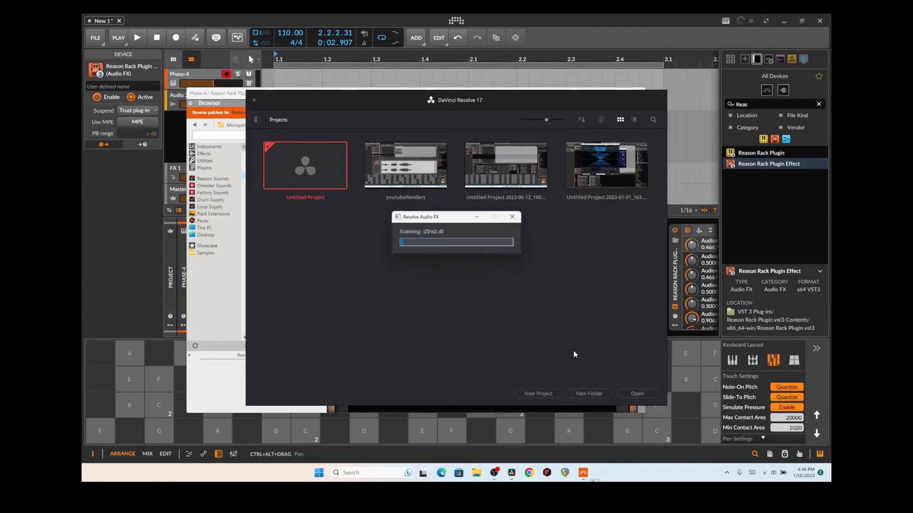
{"action": "left_click", "coordinate": [253, 101]}
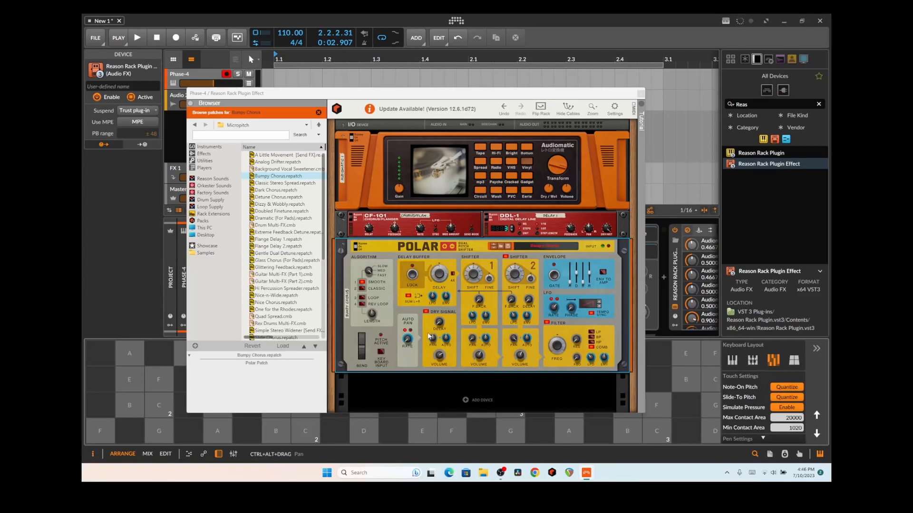
Delete the Polar pitch shifter from the Reason rack
{"action": "scroll", "coordinate": [428, 333], "scroll_direction": "down", "scroll_amount": 2}
{"action": "scroll", "coordinate": [386, 251], "scroll_direction": "up", "scroll_amount": 2}
{"action": "left_click", "coordinate": [395, 247]}
{"action": "key", "text": "Delete"}
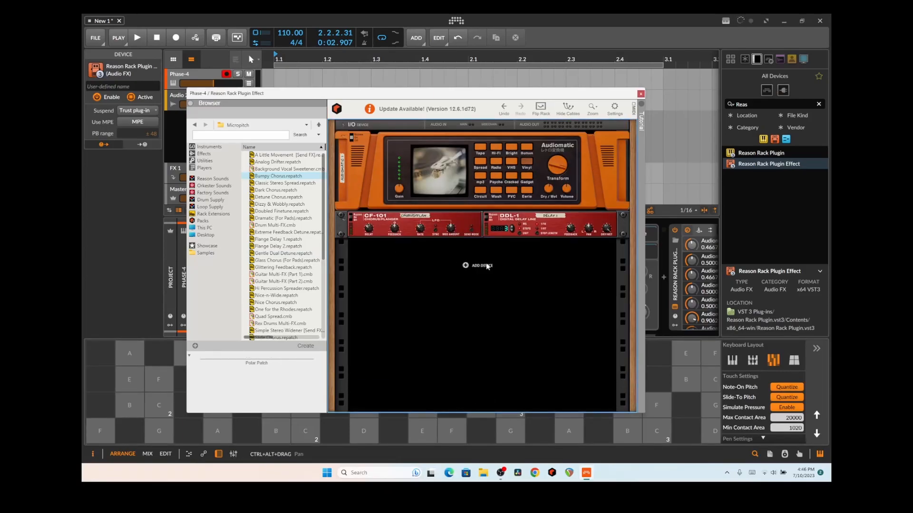
Delete the DDL-1 Digital Delay Line and the CF-101 Chorus/Flanger from the rack
{"action": "left_click", "coordinate": [517, 227]}
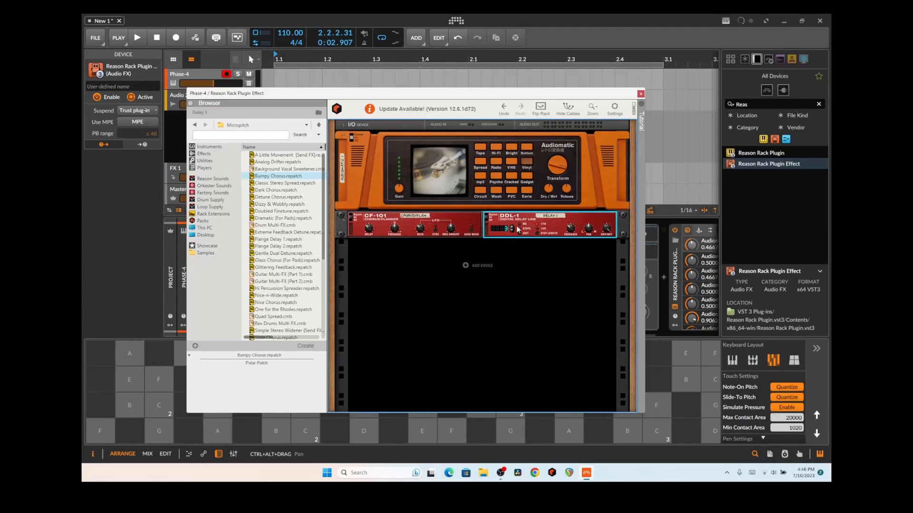
{"action": "key", "text": "Delete"}
{"action": "key", "text": "Delete"}
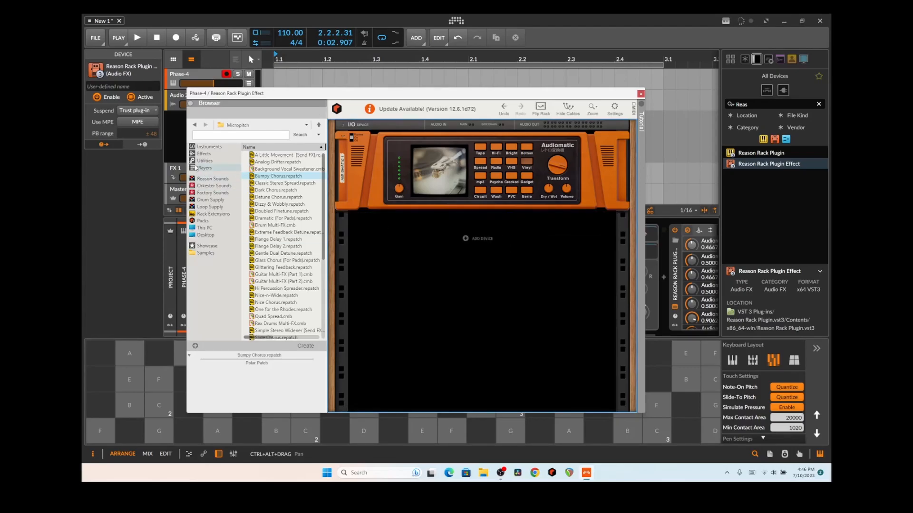
Add The Echo from the Reason effects below Audiomatic in the rack and play a note through it
{"action": "left_click", "coordinate": [204, 153]}
{"action": "scroll", "coordinate": [302, 271], "scroll_direction": "down", "scroll_amount": 5}
{"action": "scroll", "coordinate": [297, 279], "scroll_direction": "down", "scroll_amount": 8}
{"action": "left_click_drag", "start_coordinate": [291, 288], "coordinate": [481, 302]}
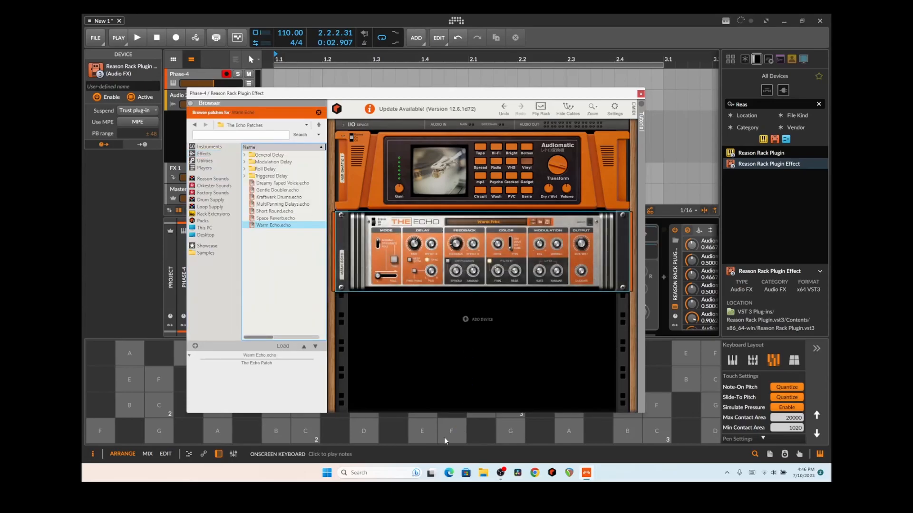
{"action": "left_click", "coordinate": [443, 432]}
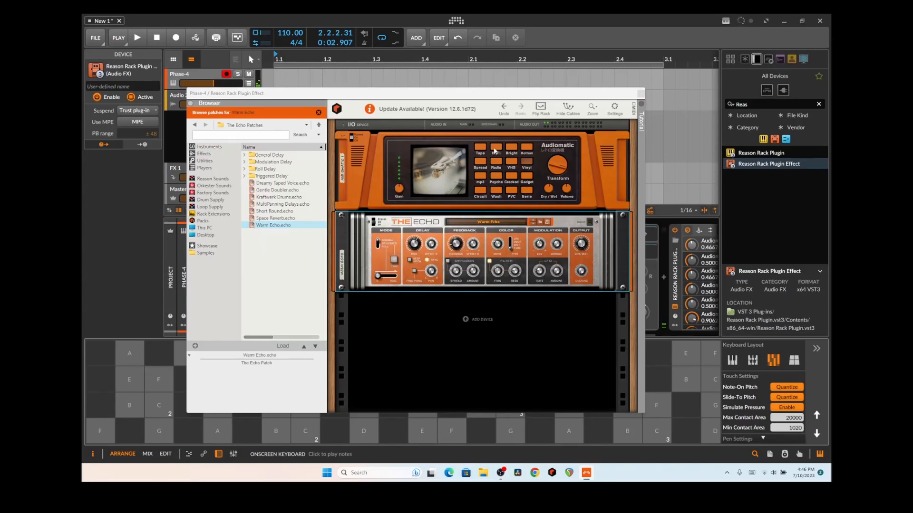
Move the rack window clear of the onscreen keyboard, add Pulveriser Demolition below The Echo, and play notes through it
{"action": "left_click_drag", "start_coordinate": [457, 93], "coordinate": [454, 70]}
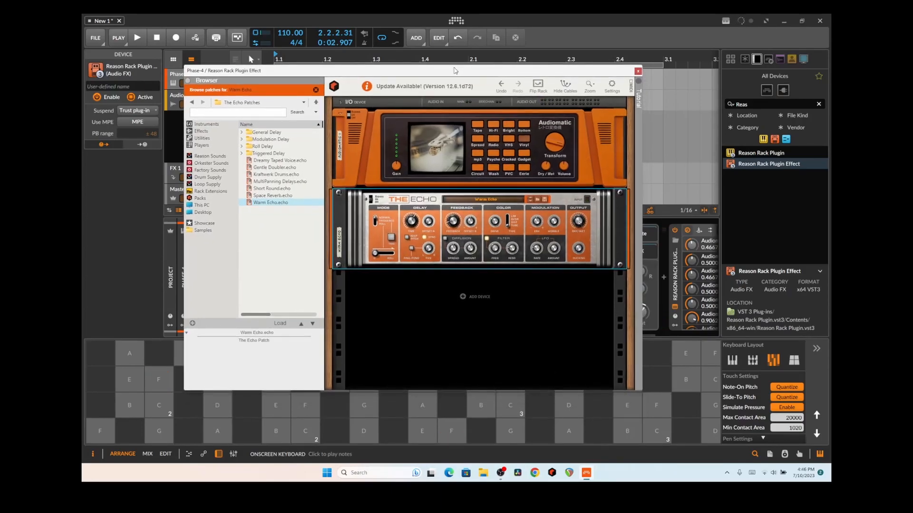
{"action": "left_click", "coordinate": [214, 130]}
{"action": "scroll", "coordinate": [299, 228], "scroll_direction": "down", "scroll_amount": 10}
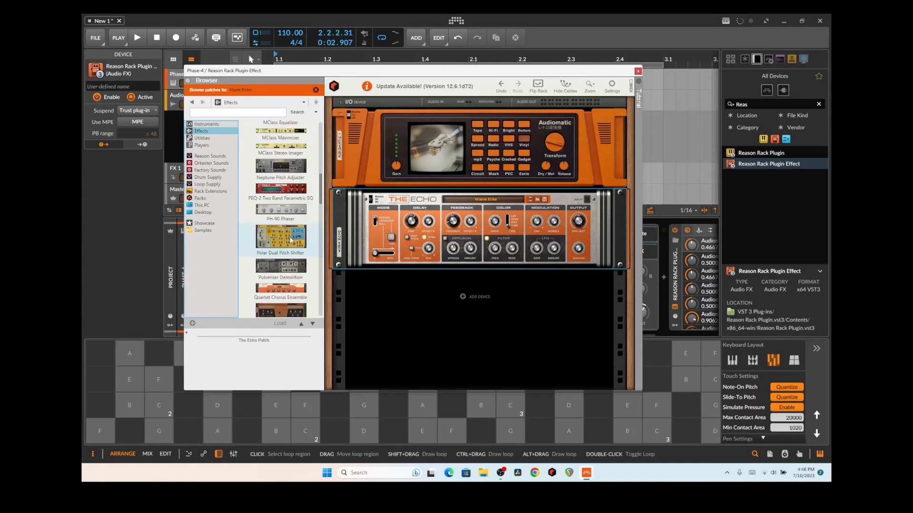
{"action": "left_click_drag", "start_coordinate": [285, 203], "coordinate": [423, 294]}
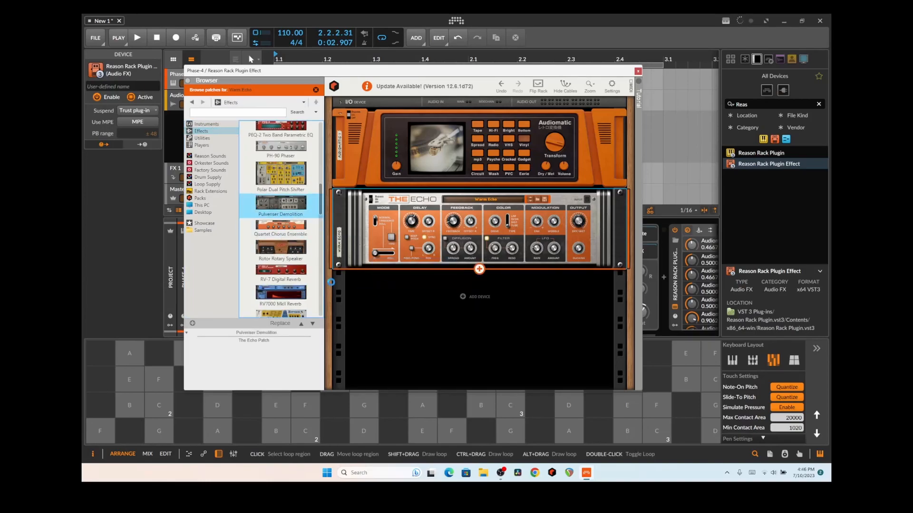
{"action": "scroll", "coordinate": [292, 281], "scroll_direction": "down", "scroll_amount": 6}
{"action": "left_click", "coordinate": [463, 432]}
{"action": "left_click", "coordinate": [456, 432]}
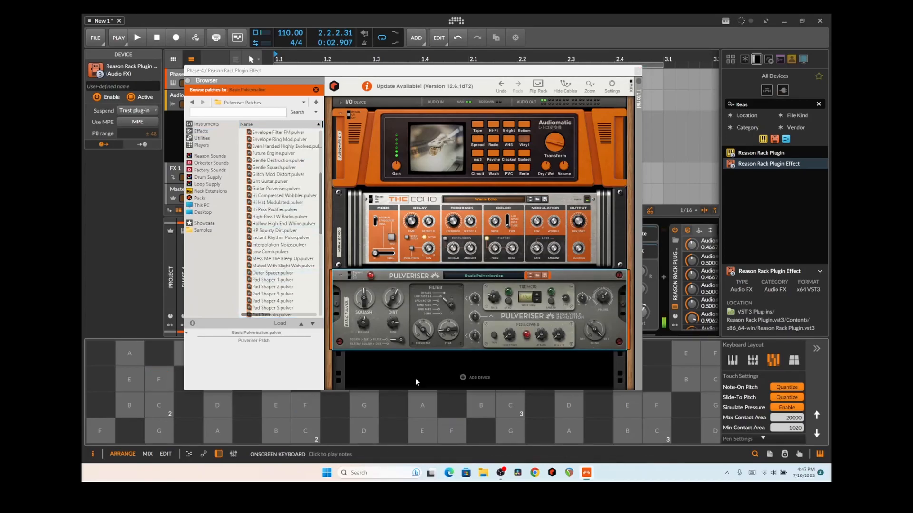
Raise Pulveriser's Dirt amount and audition the distortion with several notes
{"action": "left_click_drag", "start_coordinate": [394, 301], "coordinate": [394, 280]}
{"action": "left_click", "coordinate": [435, 423]}
{"action": "left_click", "coordinate": [509, 405]}
{"action": "left_click", "coordinate": [569, 402]}
Move Pulveriser above The Echo in the rack and play several notes through the reordered chain
{"action": "left_click_drag", "start_coordinate": [423, 273], "coordinate": [394, 244]}
{"action": "left_click", "coordinate": [507, 403]}
{"action": "left_click", "coordinate": [426, 417]}
{"action": "left_click", "coordinate": [518, 424]}
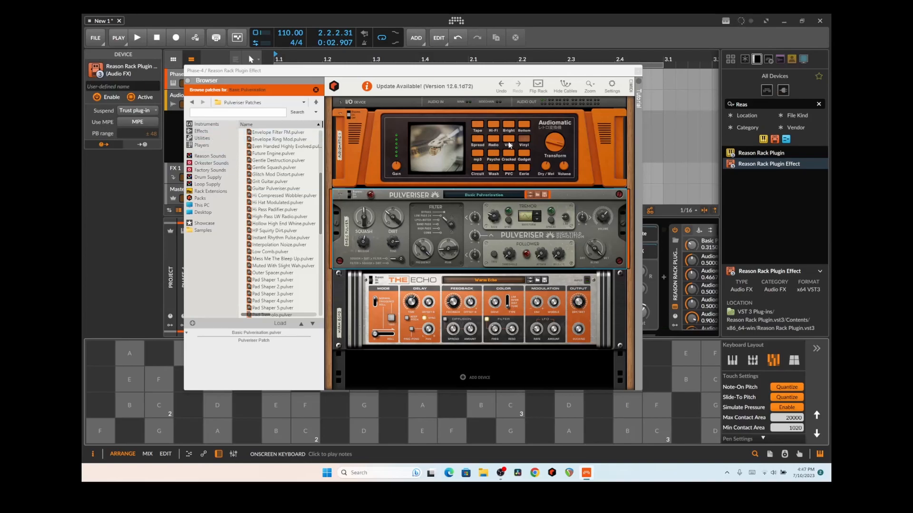
Lower Audiomatic's Transform to about 23% and audition the change with notes
{"action": "left_click", "coordinate": [549, 153]}
{"action": "left_click", "coordinate": [546, 138]}
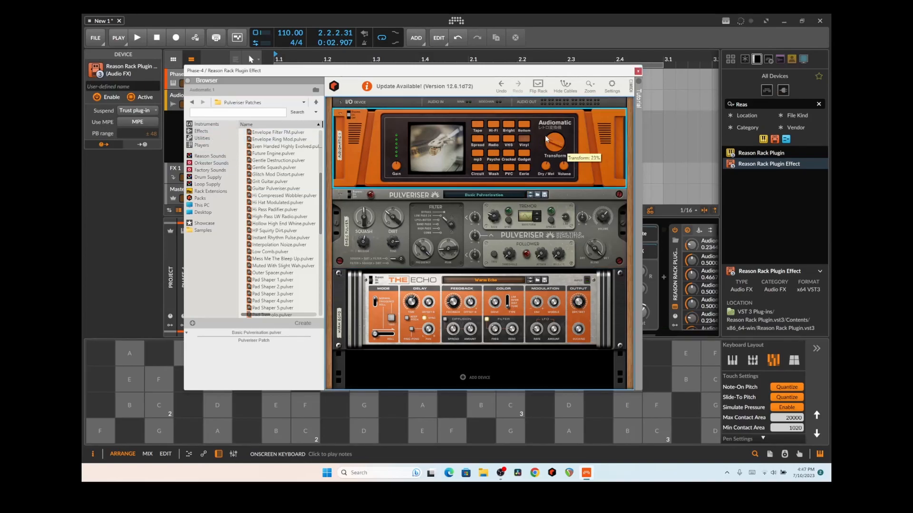
{"action": "left_click", "coordinate": [509, 409]}
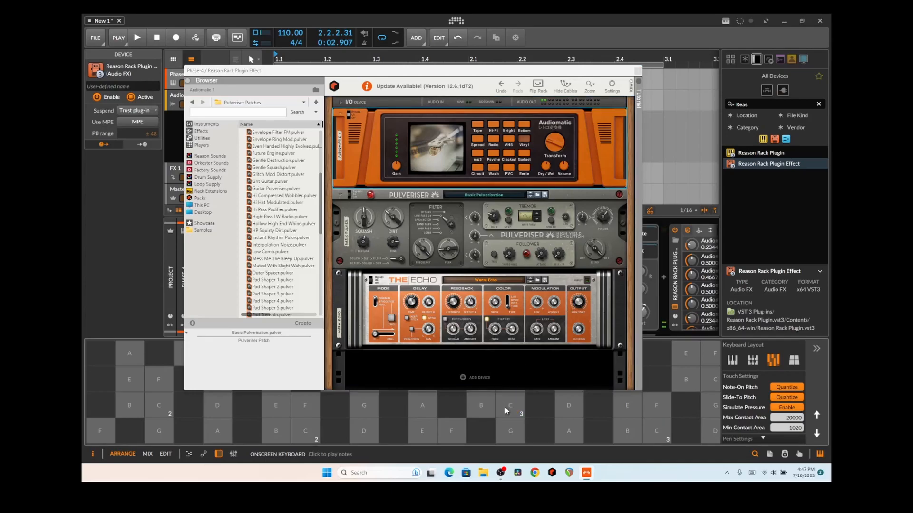
{"action": "left_click", "coordinate": [565, 415]}
Set Pulveriser's Dirt to about 66% and switch Audiomatic to the Tape preset, playing notes after each change
{"action": "left_click", "coordinate": [386, 208]}
{"action": "left_click_drag", "start_coordinate": [386, 208], "coordinate": [384, 214]}
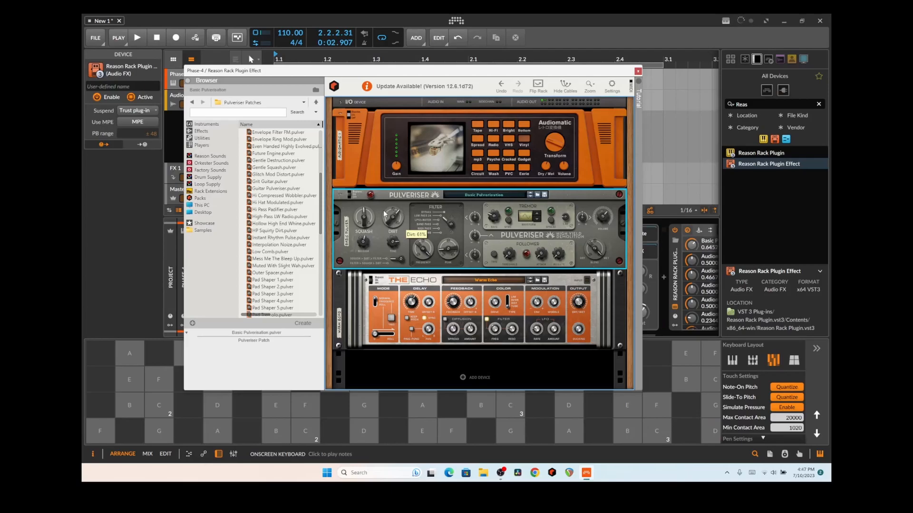
{"action": "left_click", "coordinate": [422, 405]}
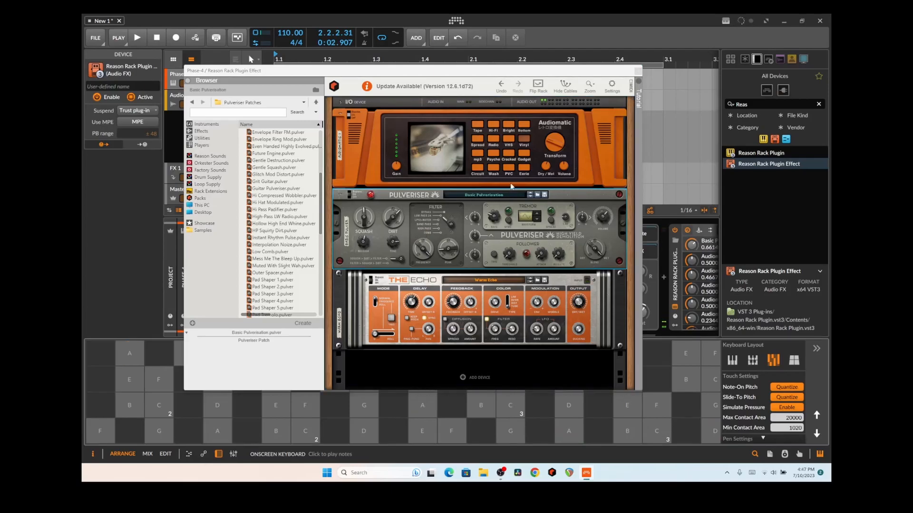
{"action": "left_click", "coordinate": [481, 128]}
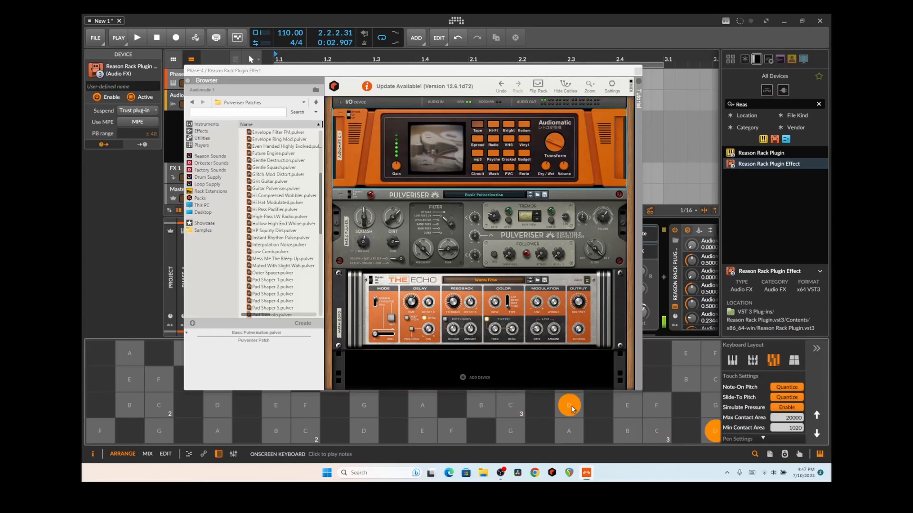
{"action": "left_click", "coordinate": [614, 404]}
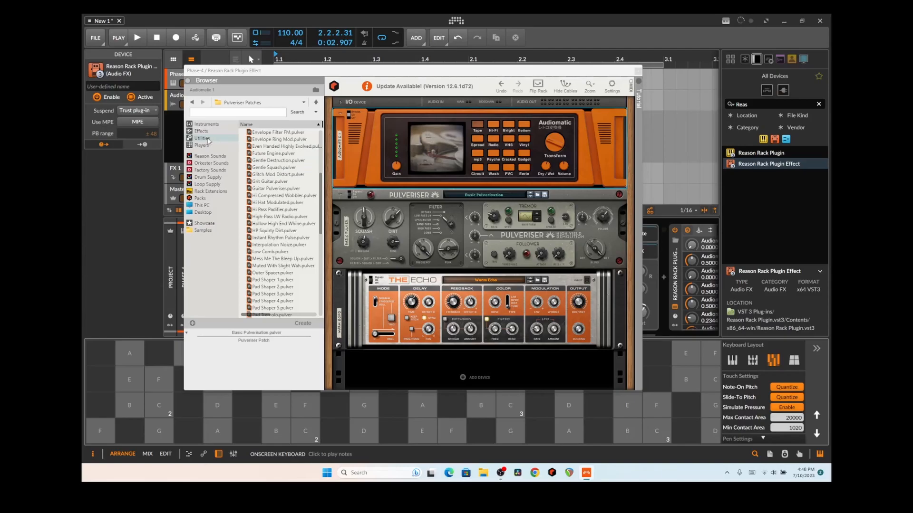
{"action": "left_click", "coordinate": [205, 124]}
{"action": "scroll", "coordinate": [271, 248], "scroll_direction": "down", "scroll_amount": 1}
{"action": "scroll", "coordinate": [271, 249], "scroll_direction": "down", "scroll_amount": 1}
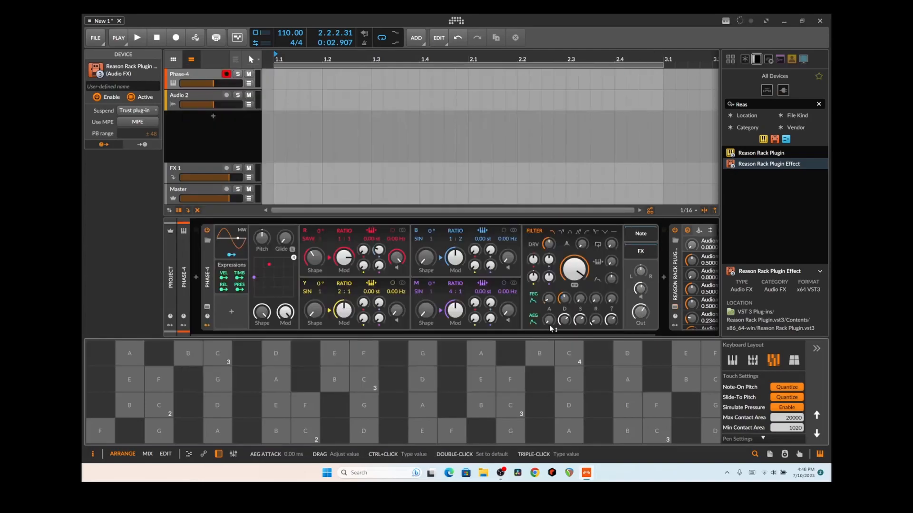
Close the rack window and examine the Audiomatic, Echo and Pulveriser parameters exposed in the Reason Rack device's parameter list
{"action": "left_click", "coordinate": [638, 71]}
{"action": "scroll", "coordinate": [618, 295], "scroll_direction": "right", "scroll_amount": 2}
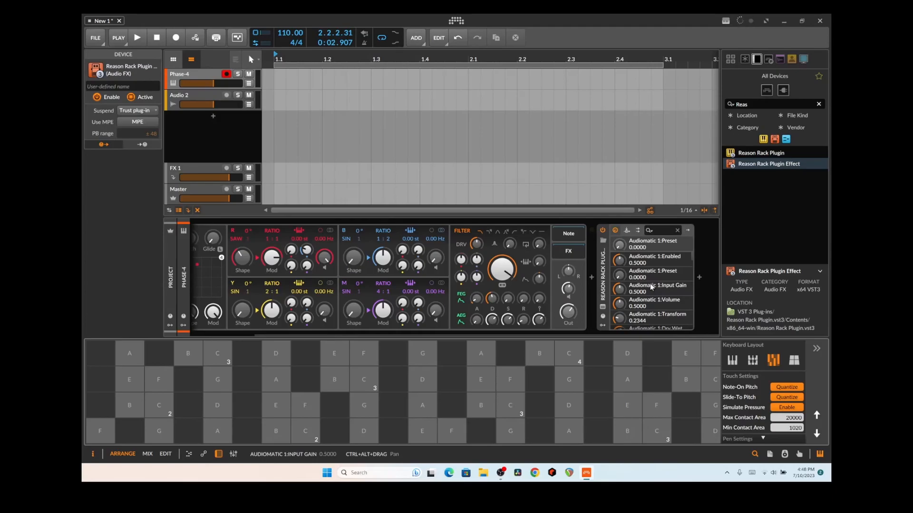
{"action": "scroll", "coordinate": [668, 266], "scroll_direction": "down", "scroll_amount": 5}
{"action": "scroll", "coordinate": [688, 281], "scroll_direction": "down", "scroll_amount": 10}
{"action": "scroll", "coordinate": [688, 259], "scroll_direction": "down", "scroll_amount": 5}
{"action": "mouse_move", "coordinate": [687, 259]}
{"action": "left_mouse_down"}
{"action": "mouse_move", "coordinate": [688, 335]}
{"action": "mouse_move", "coordinate": [685, 252]}
{"action": "left_mouse_up"}
{"action": "scroll", "coordinate": [682, 277], "scroll_direction": "down", "scroll_amount": 5}
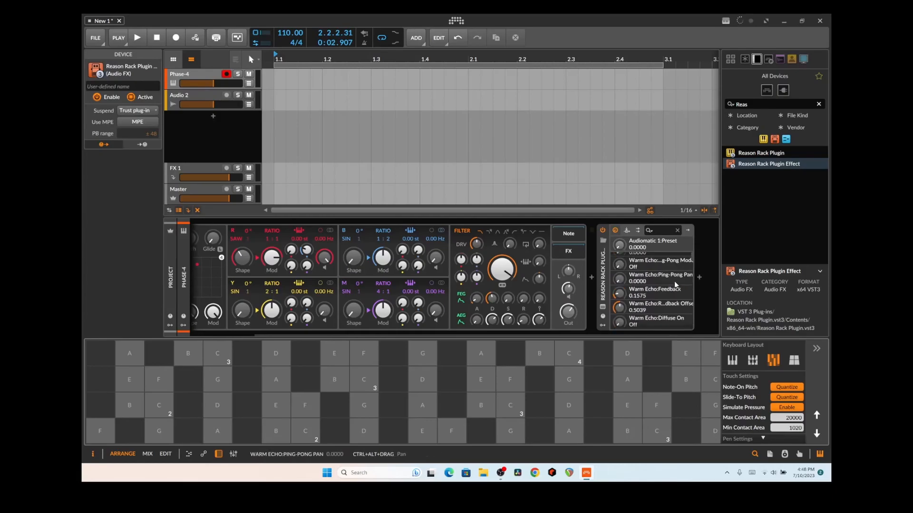
{"action": "scroll", "coordinate": [682, 280], "scroll_direction": "down", "scroll_amount": 10}
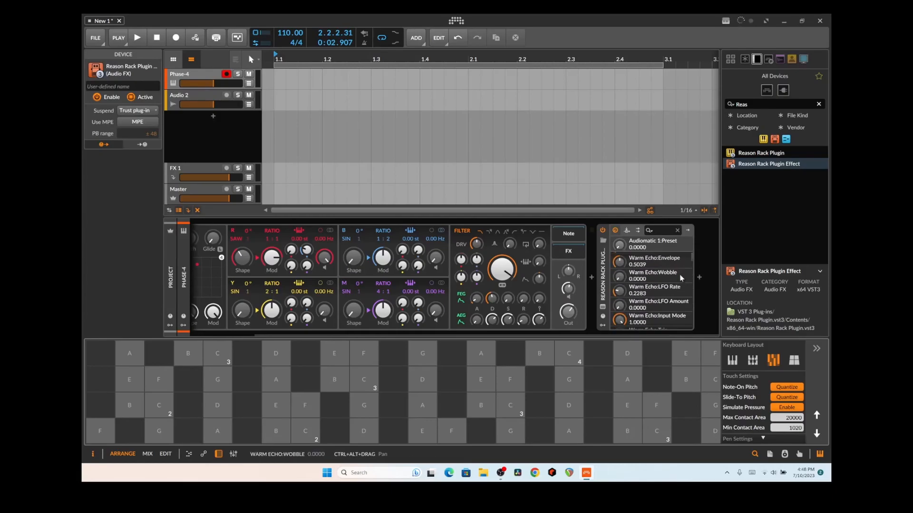
{"action": "scroll", "coordinate": [675, 278], "scroll_direction": "up", "scroll_amount": 4}
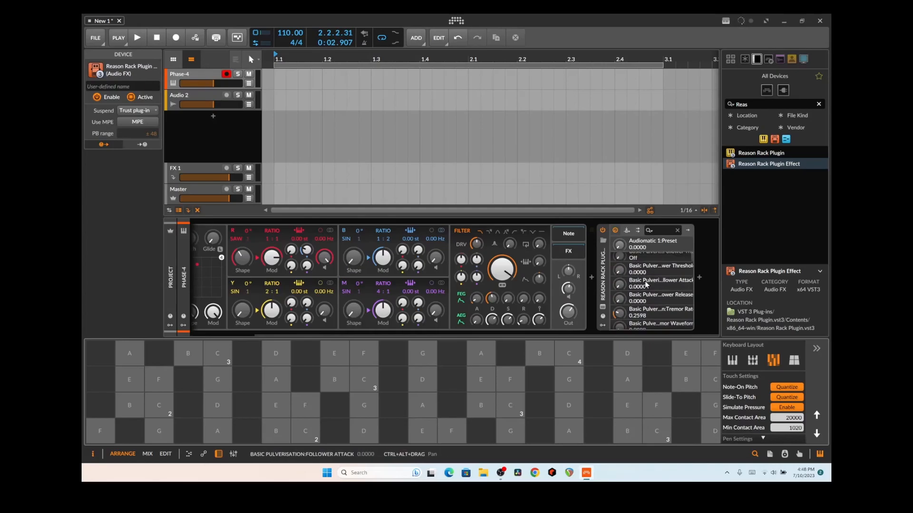
{"action": "scroll", "coordinate": [662, 276], "scroll_direction": "up", "scroll_amount": 4}
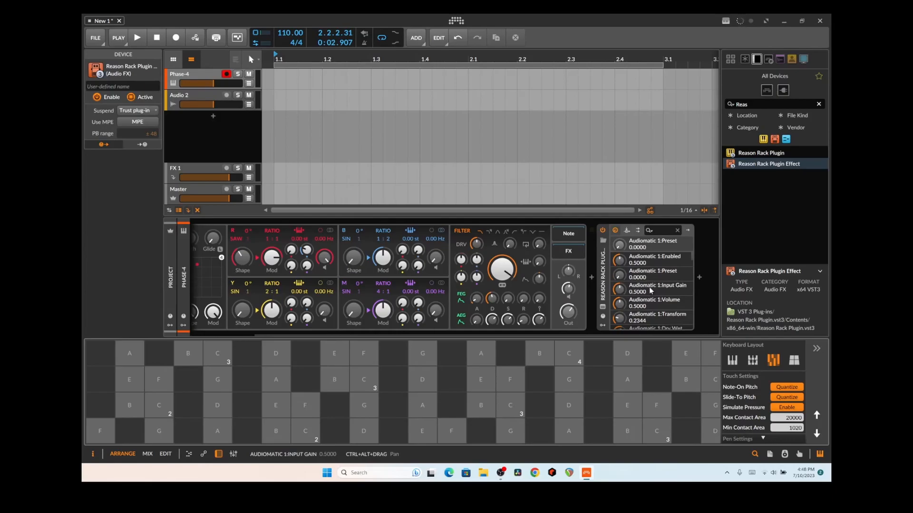
Set the Audiomatic Transform parameter to about 0.36 on the Reason Rack device and add a Random modulator to it
{"action": "scroll", "coordinate": [648, 289], "scroll_direction": "down", "scroll_amount": 2}
{"action": "left_click_drag", "start_coordinate": [625, 284], "coordinate": [625, 282]}
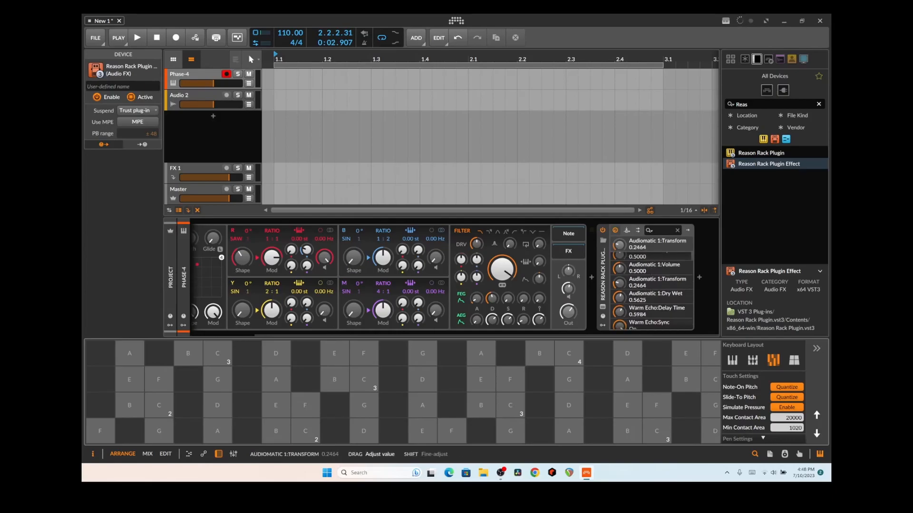
{"action": "left_click", "coordinate": [602, 327]}
{"action": "left_click", "coordinate": [617, 241]}
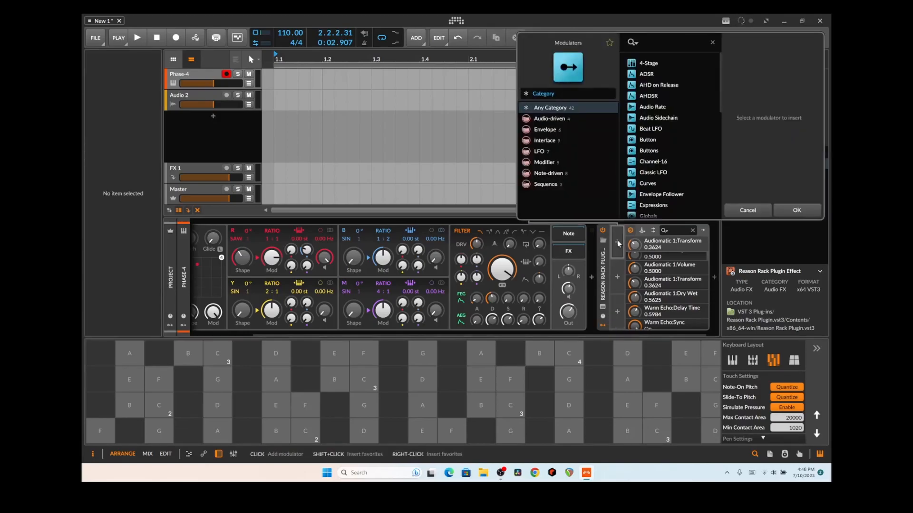
{"action": "scroll", "coordinate": [656, 162], "scroll_direction": "down", "scroll_amount": 5}
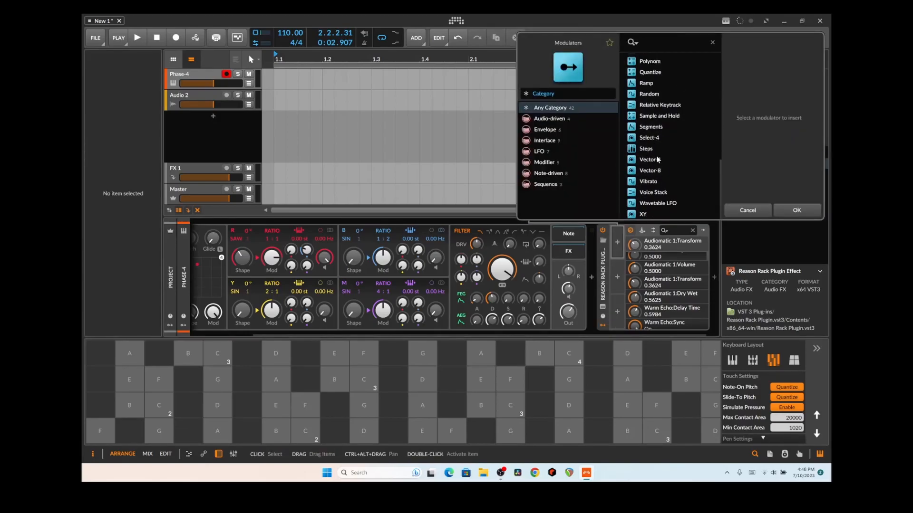
{"action": "double_click", "coordinate": [648, 94]}
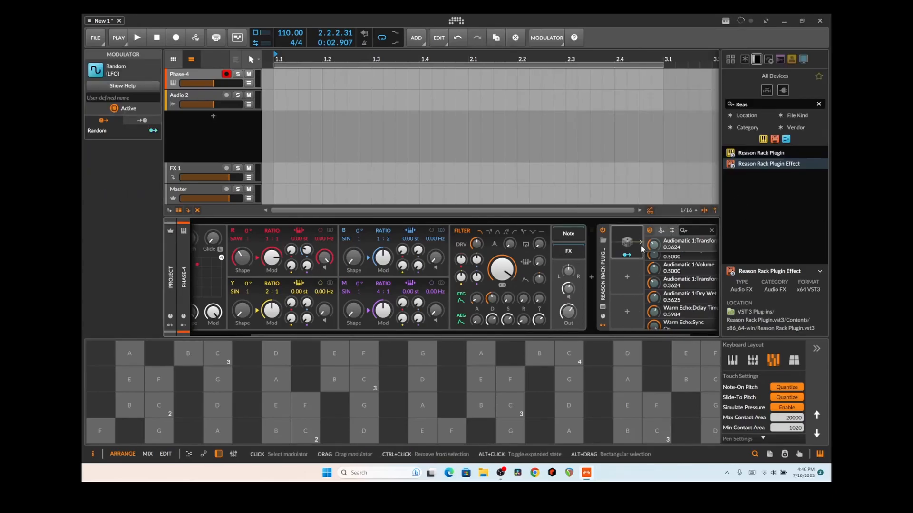
Map the Random modulator to Audiomatic's Transform with an amount of about 0.336 and play notes to audition it
{"action": "left_click_drag", "start_coordinate": [642, 249], "coordinate": [653, 287]}
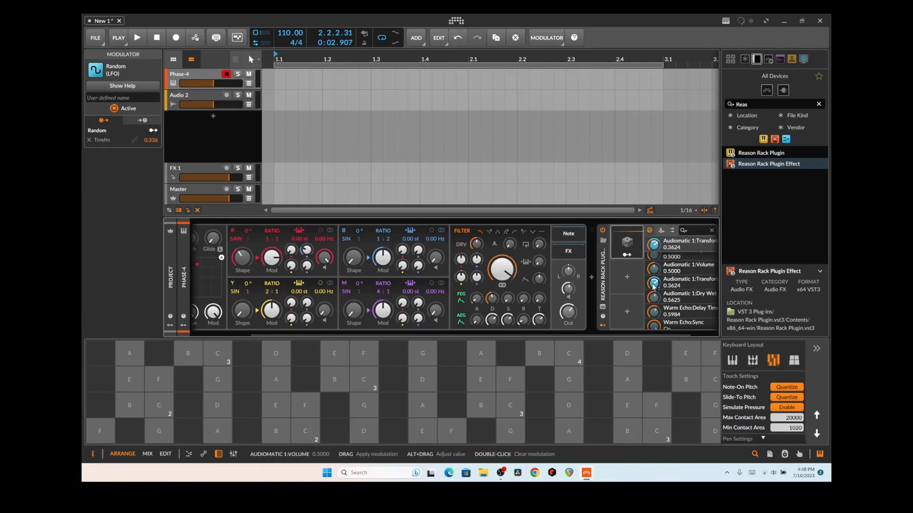
{"action": "left_click_drag", "start_coordinate": [628, 369], "coordinate": [629, 401]}
{"action": "left_click", "coordinate": [629, 397]}
{"action": "left_click", "coordinate": [569, 409]}
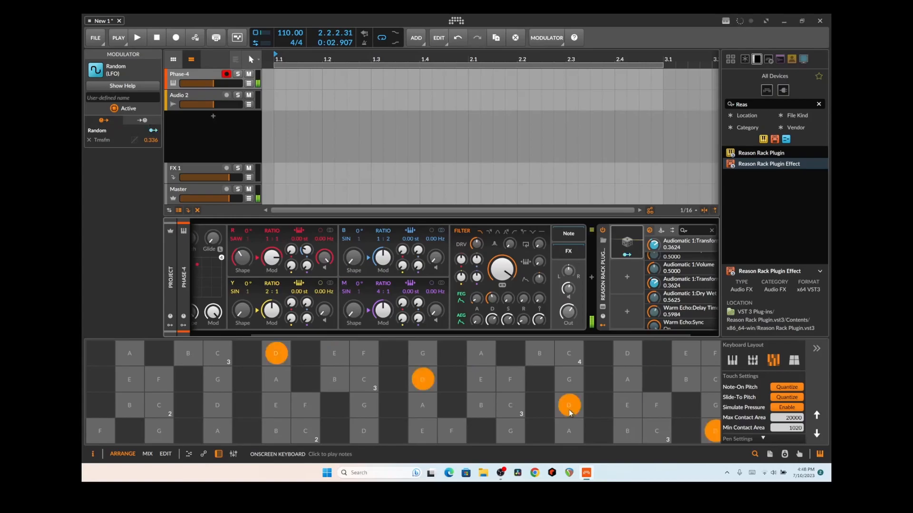
Reopen the Reason Rack window, switch Audiomatic to the Eerie preset, and audition it with several notes
{"action": "left_click", "coordinate": [602, 306]}
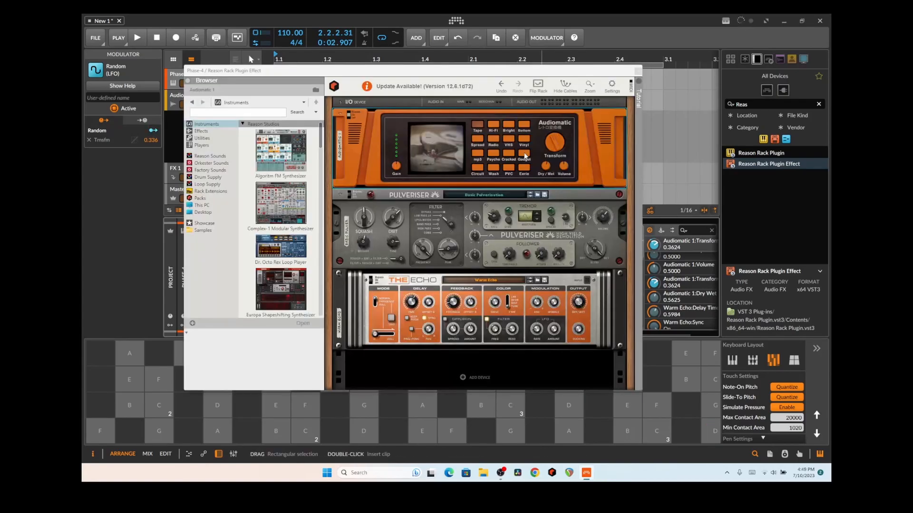
{"action": "left_click", "coordinate": [530, 168]}
{"action": "left_click", "coordinate": [649, 437]}
{"action": "left_click", "coordinate": [695, 390]}
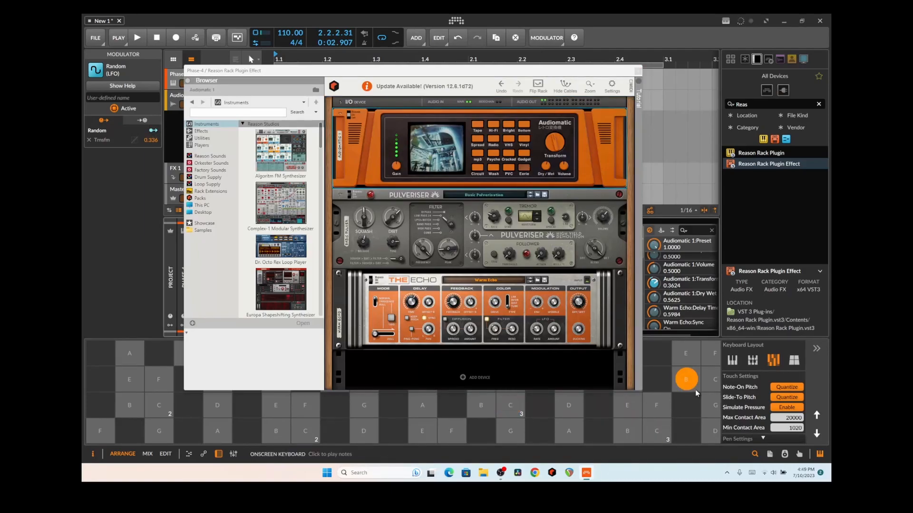
{"action": "left_click", "coordinate": [570, 408]}
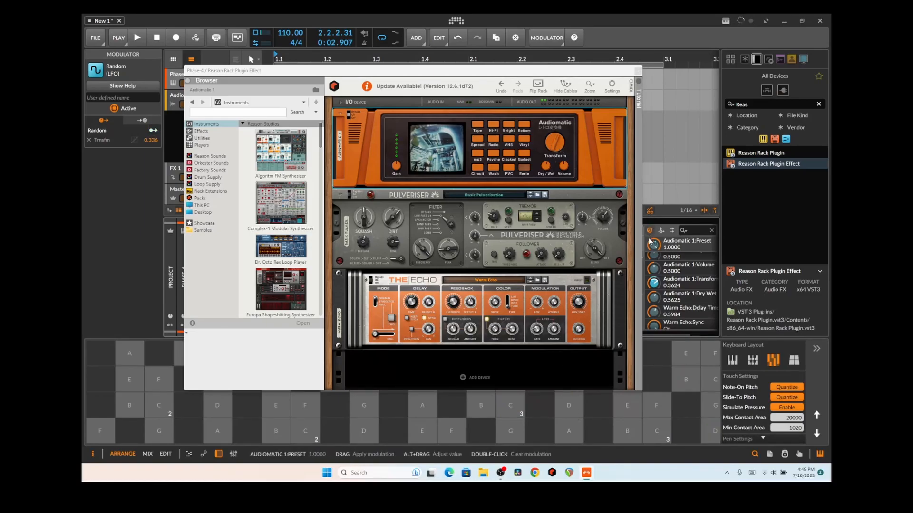
Move the rack window aside, set the Random modulator's rate to 0.20 bar, and play notes with the slower modulation
{"action": "left_click_drag", "start_coordinate": [588, 76], "coordinate": [514, 82]}
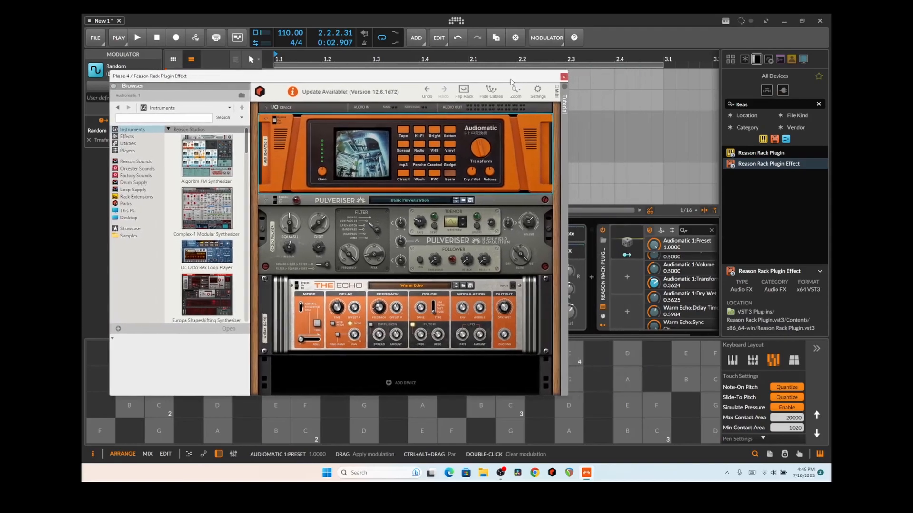
{"action": "left_click", "coordinate": [622, 245]}
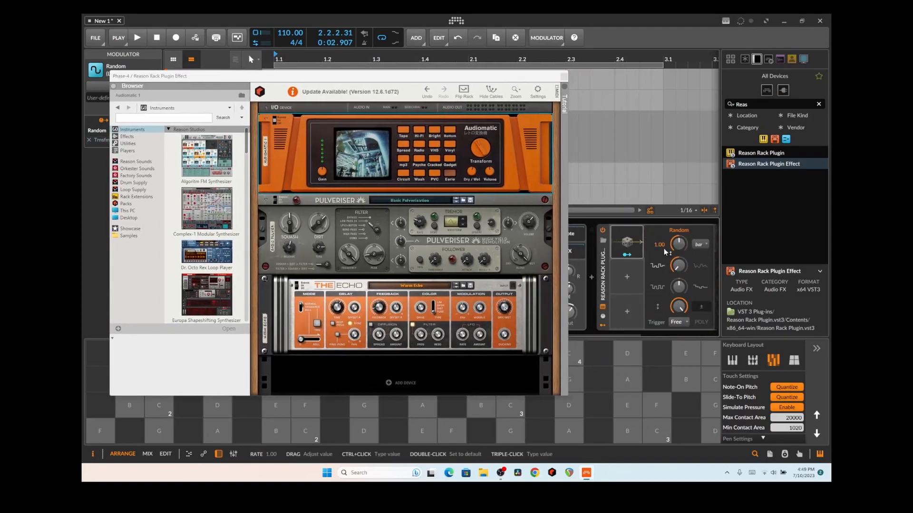
{"action": "left_click_drag", "start_coordinate": [689, 245], "coordinate": [689, 244]}
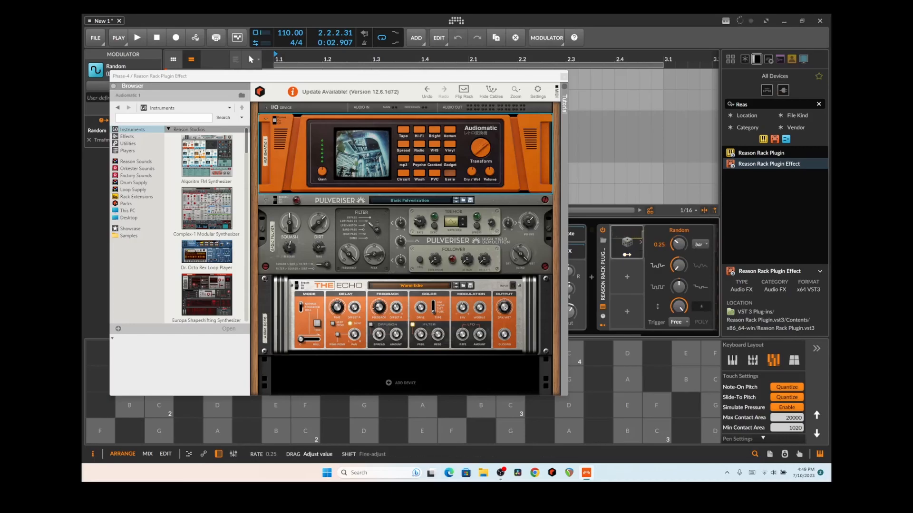
{"action": "left_click_drag", "start_coordinate": [679, 244], "coordinate": [679, 244]}
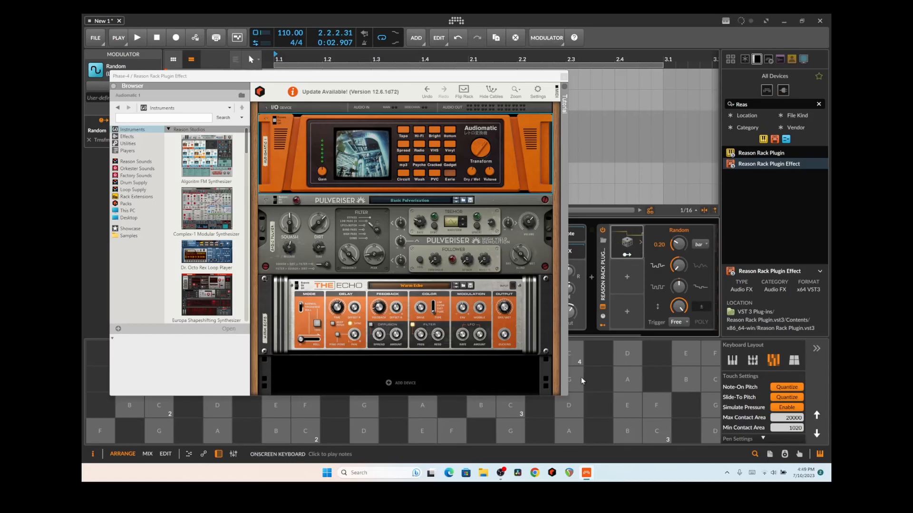
{"action": "left_click", "coordinate": [575, 407]}
{"action": "left_click", "coordinate": [492, 424]}
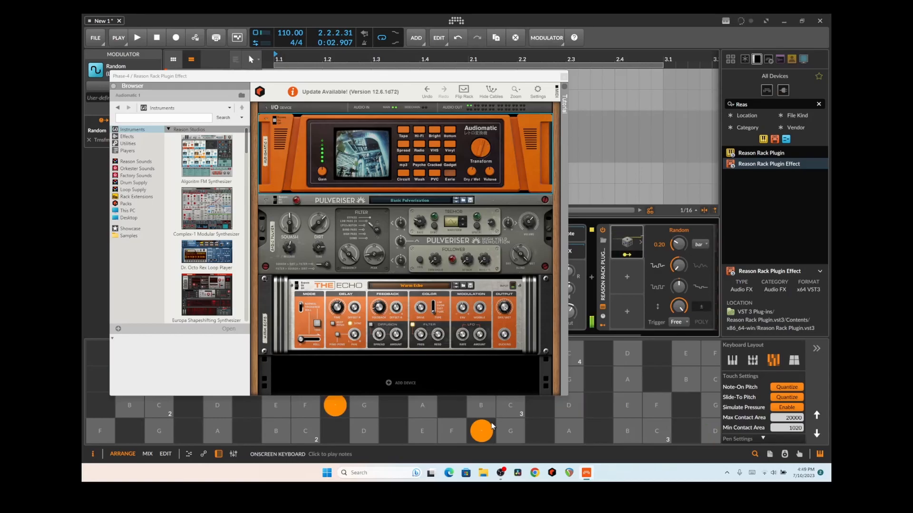
Play several notes to audition Audiomatic and adjust its Dry/Wet mix
{"action": "left_click", "coordinate": [519, 422]}
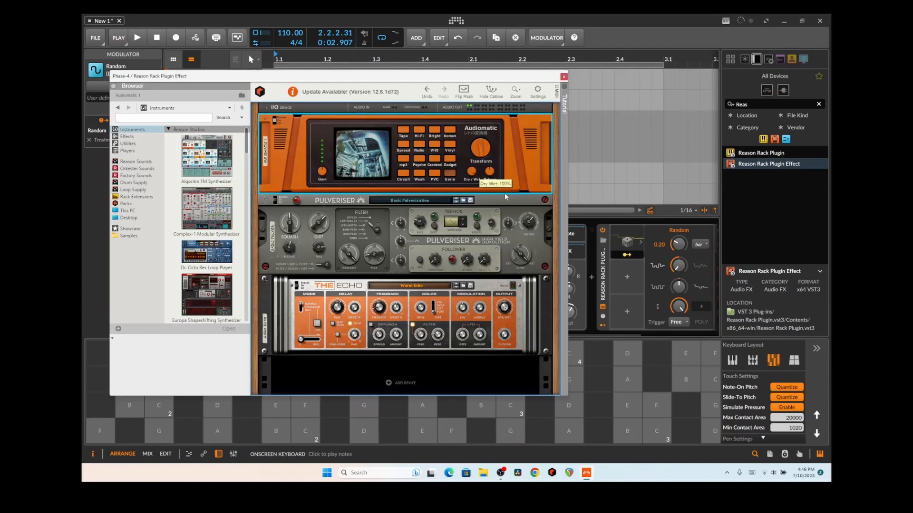
{"action": "left_click", "coordinate": [624, 417]}
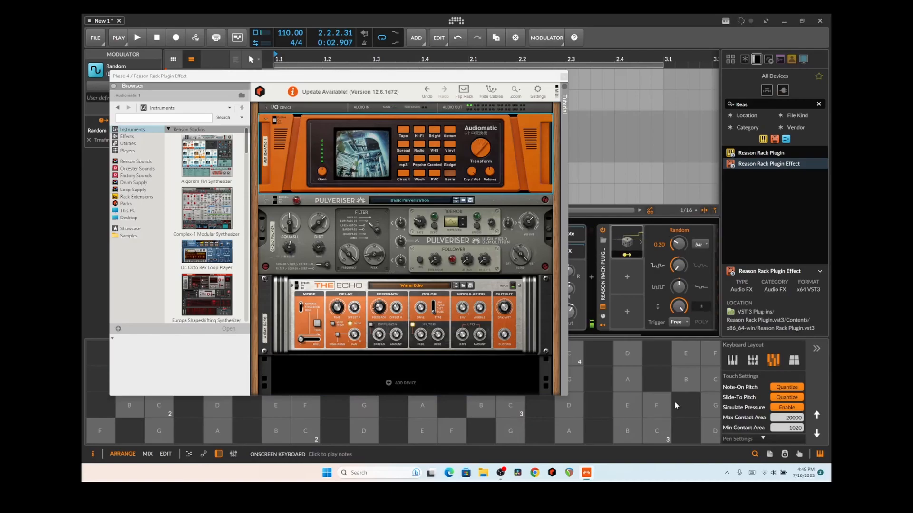
{"action": "left_click", "coordinate": [689, 385]}
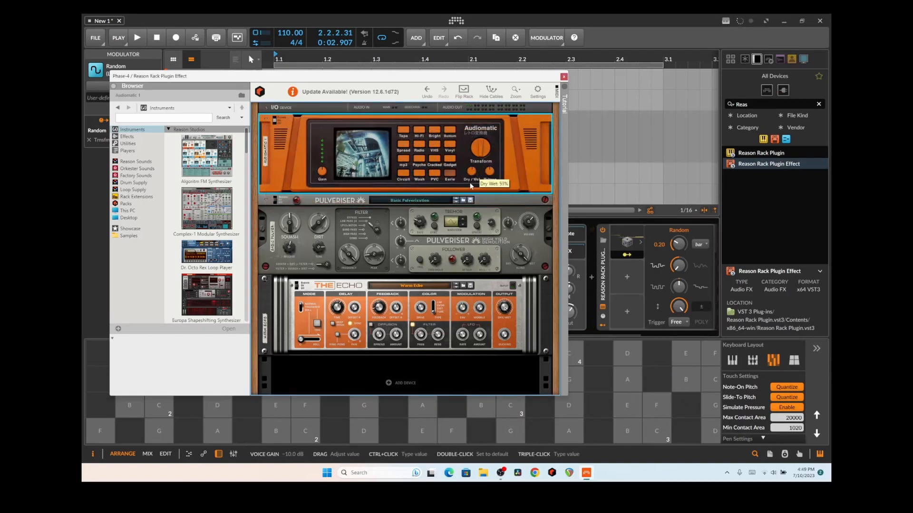
Set the Pulveriser's Dirt to 46% and play a note to hear the added distortion
{"action": "left_click", "coordinate": [319, 256]}
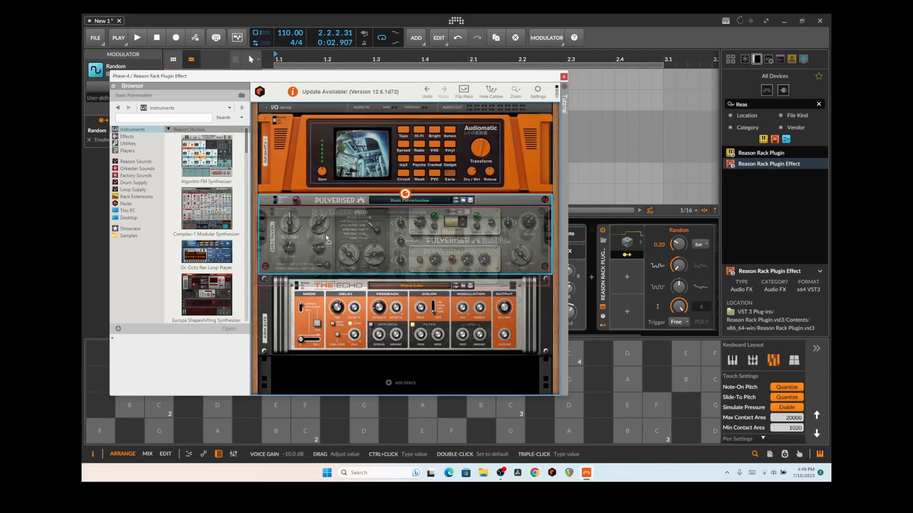
{"action": "left_click_drag", "start_coordinate": [320, 228], "coordinate": [319, 235]}
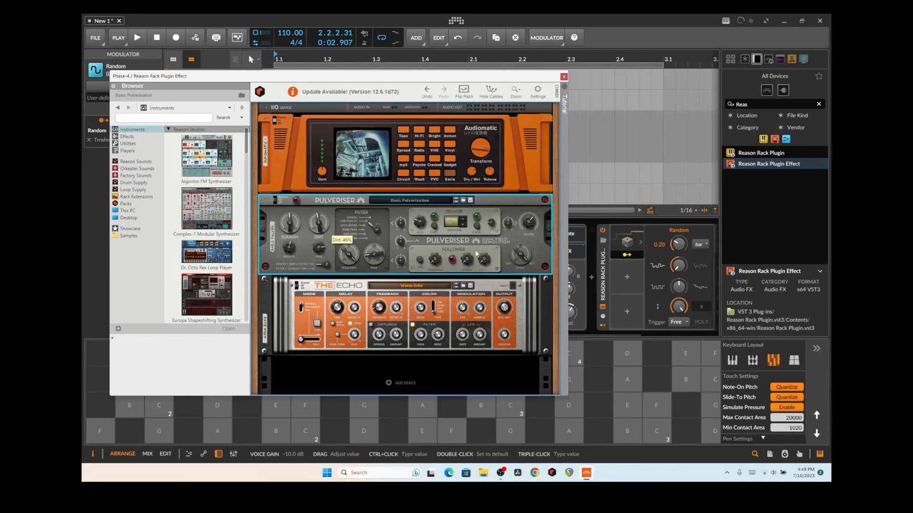
{"action": "left_click", "coordinate": [654, 422]}
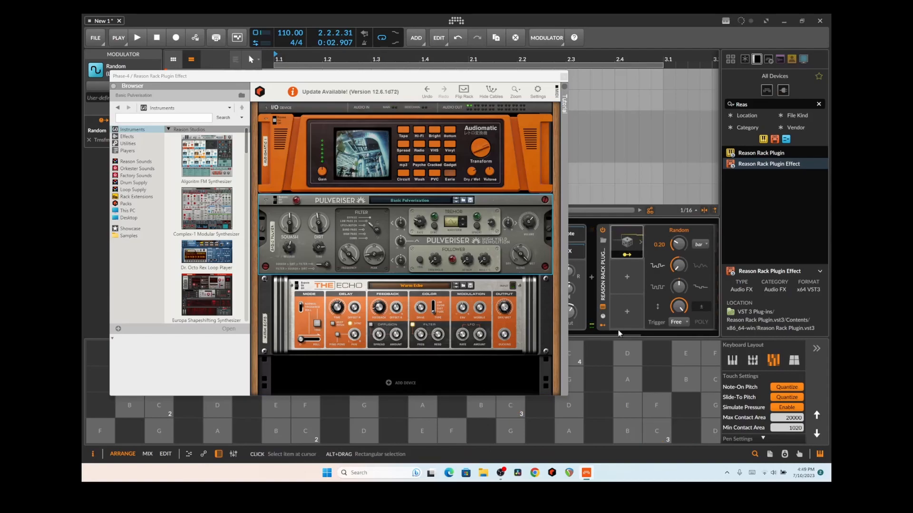
Add an ADSR modulator to the Reason Rack effect, map it to the Pulveriser's Dirt with an amount of 0.356, and audition it
{"action": "left_click_drag", "start_coordinate": [615, 335], "coordinate": [641, 335]}
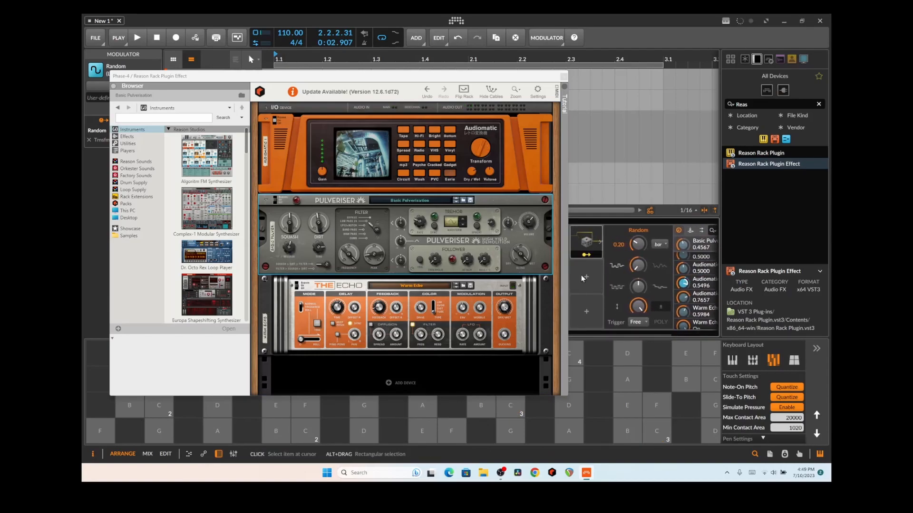
{"action": "left_click", "coordinate": [584, 277]}
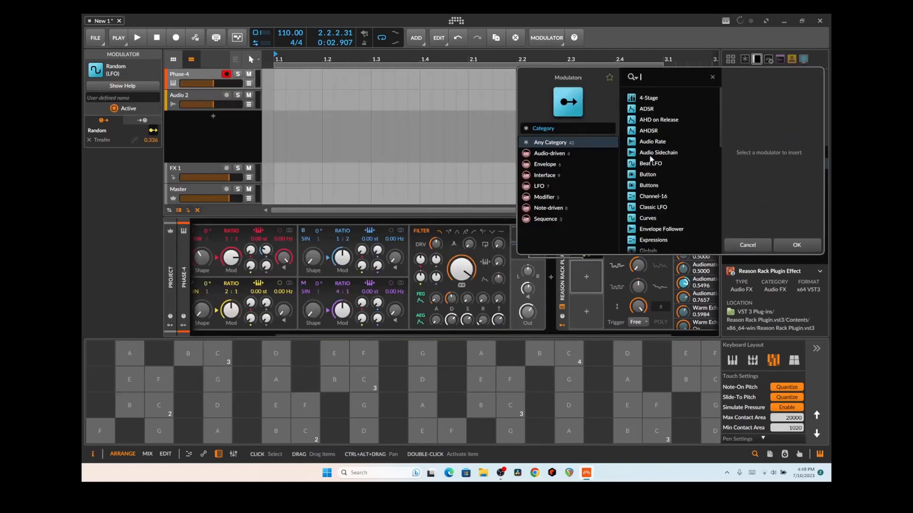
{"action": "double_click", "coordinate": [644, 110]}
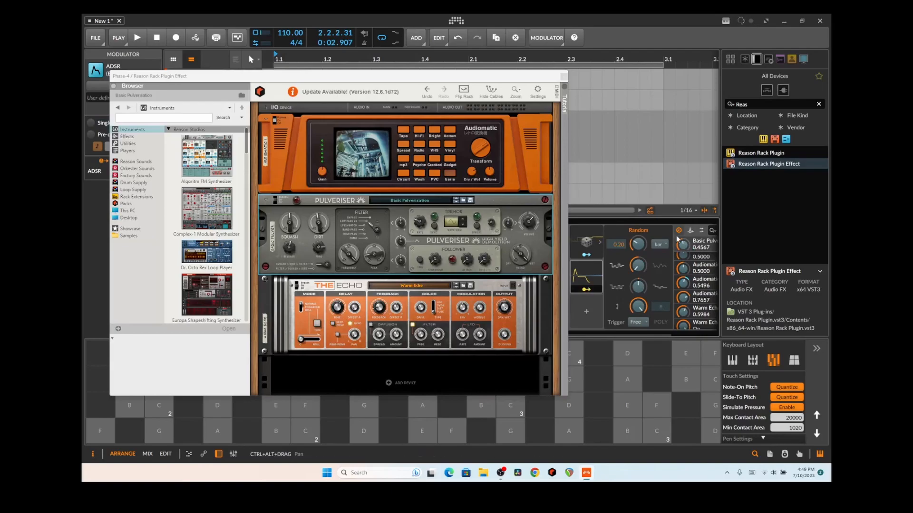
{"action": "left_click_drag", "start_coordinate": [683, 244], "coordinate": [683, 228]}
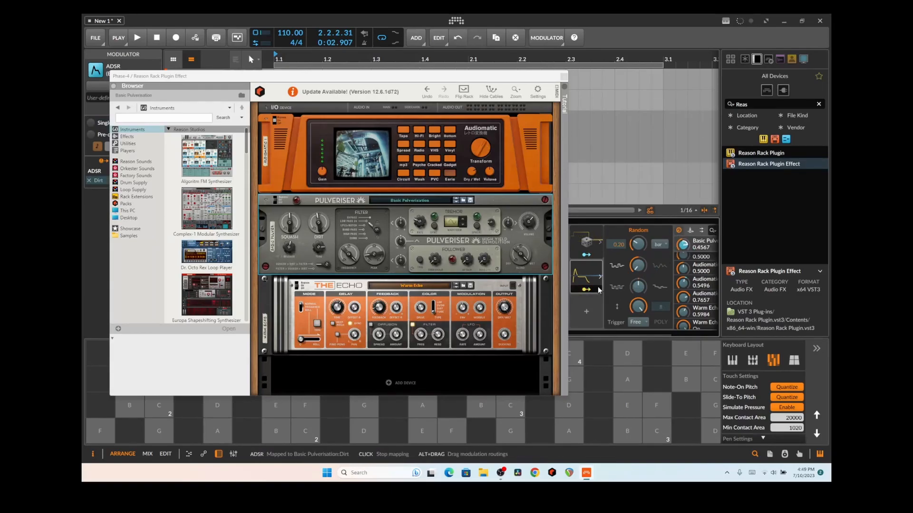
{"action": "left_click", "coordinate": [634, 401]}
{"action": "left_click", "coordinate": [635, 410]}
{"action": "left_click", "coordinate": [634, 425]}
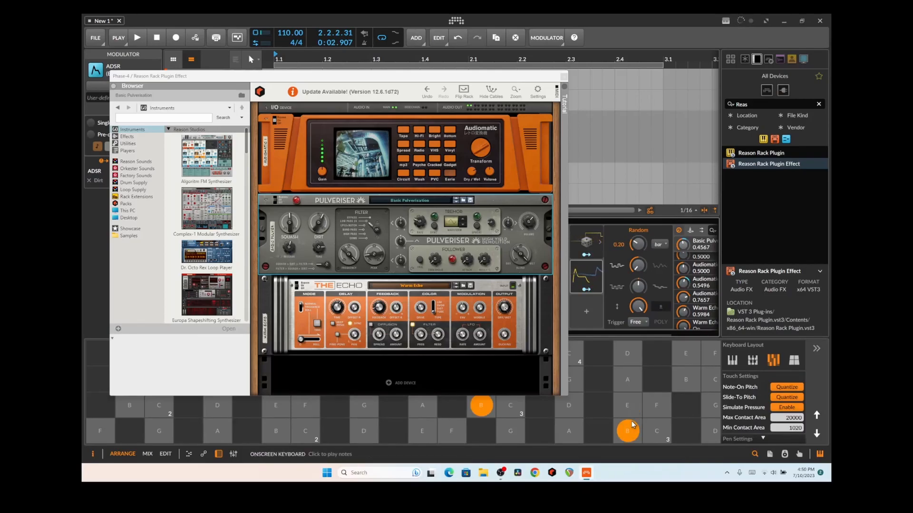
{"action": "left_click", "coordinate": [683, 376]}
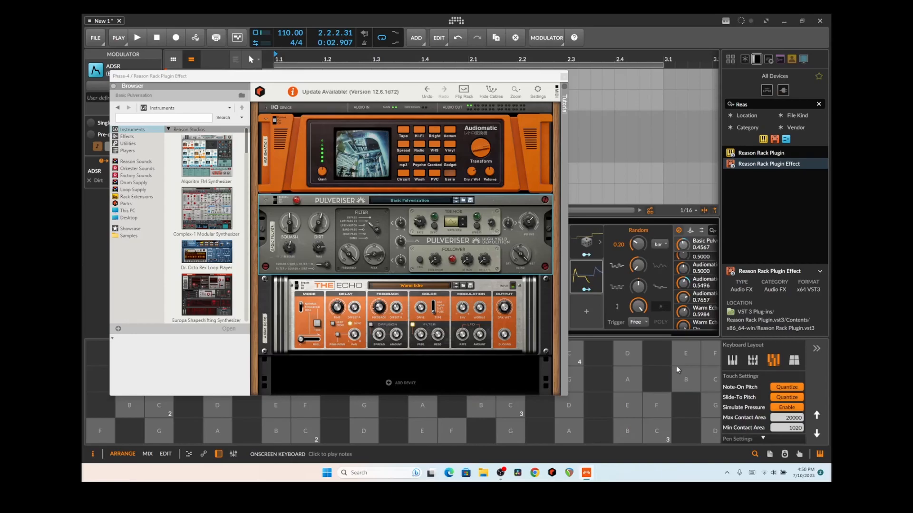
Set the ADSR modulator's release to 71.9% and play several notes to hear the envelope on the Dirt
{"action": "left_click", "coordinate": [586, 276]}
{"action": "left_click_drag", "start_coordinate": [651, 323], "coordinate": [652, 298]}
{"action": "left_click", "coordinate": [633, 405]}
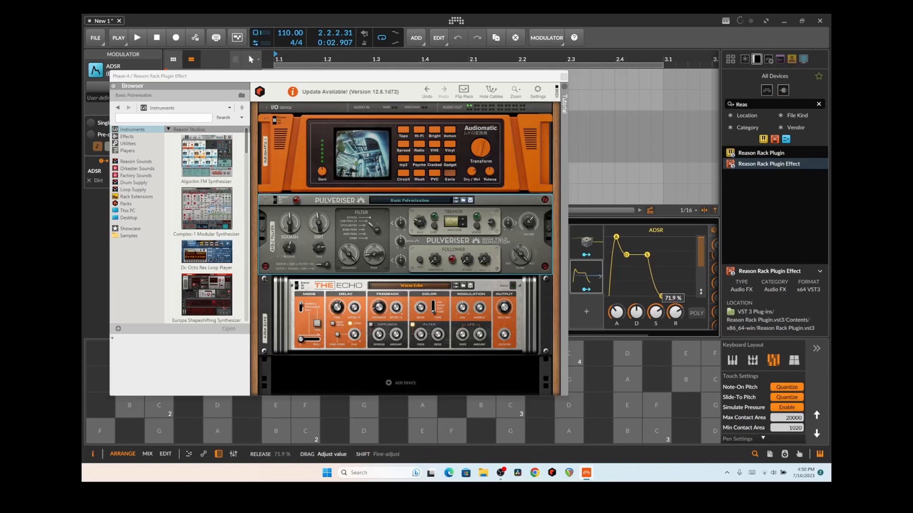
{"action": "left_click", "coordinate": [630, 412]}
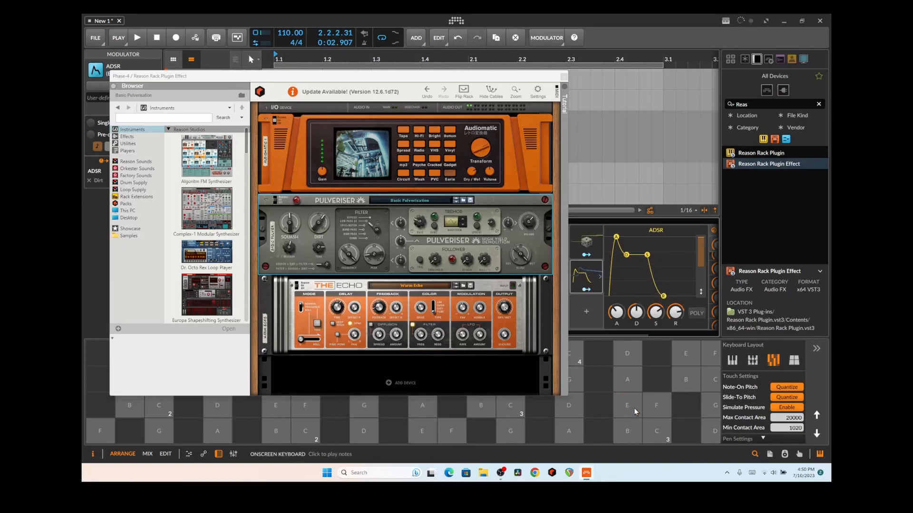
{"action": "left_click", "coordinate": [685, 375]}
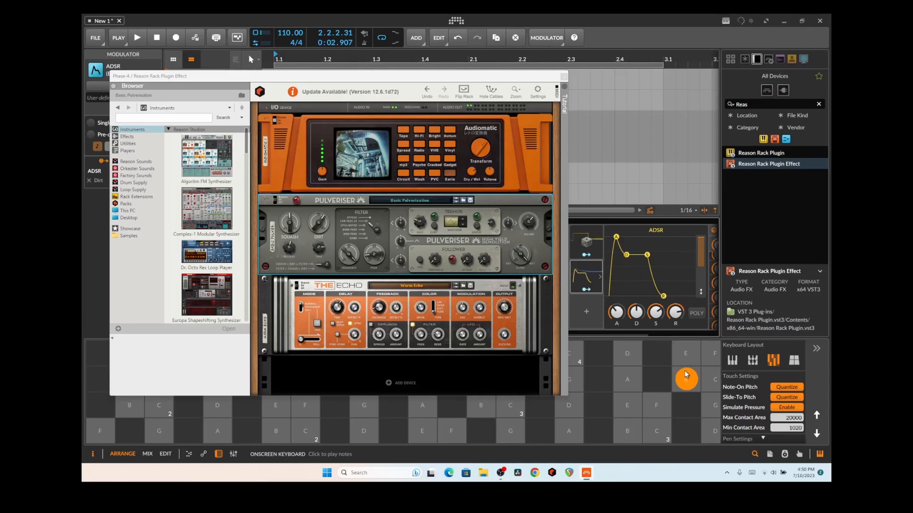
{"action": "left_click", "coordinate": [517, 429]}
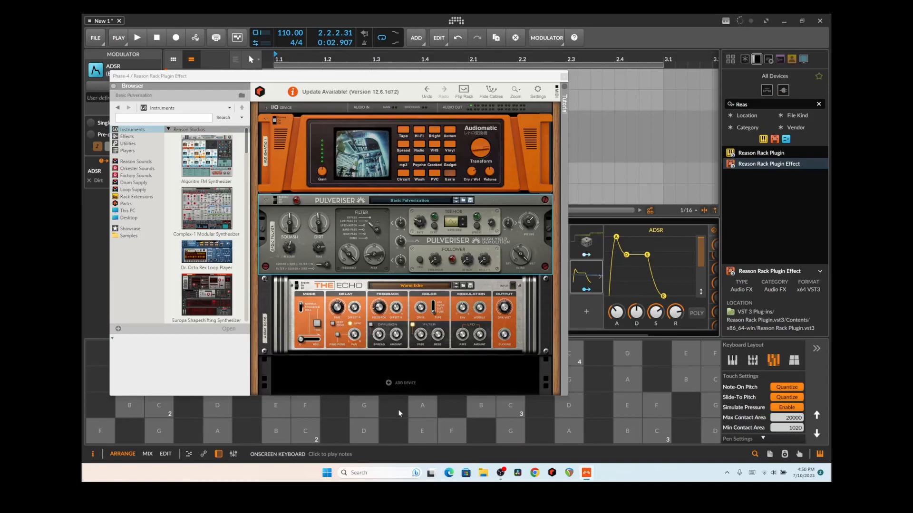
{"action": "left_click", "coordinate": [423, 415]}
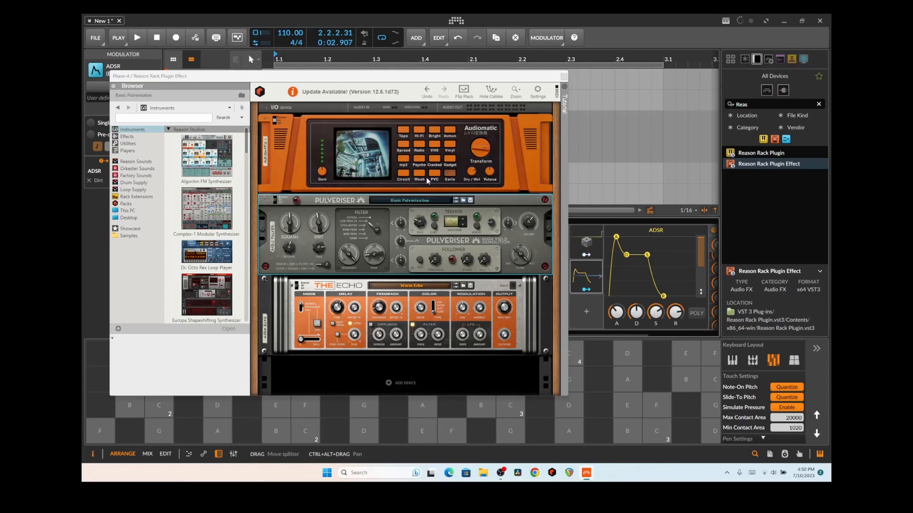
Reposition the rack window, flip the rack to examine its rear cabling, flip it back, and close the window
{"action": "left_click_drag", "start_coordinate": [337, 77], "coordinate": [535, 91]}
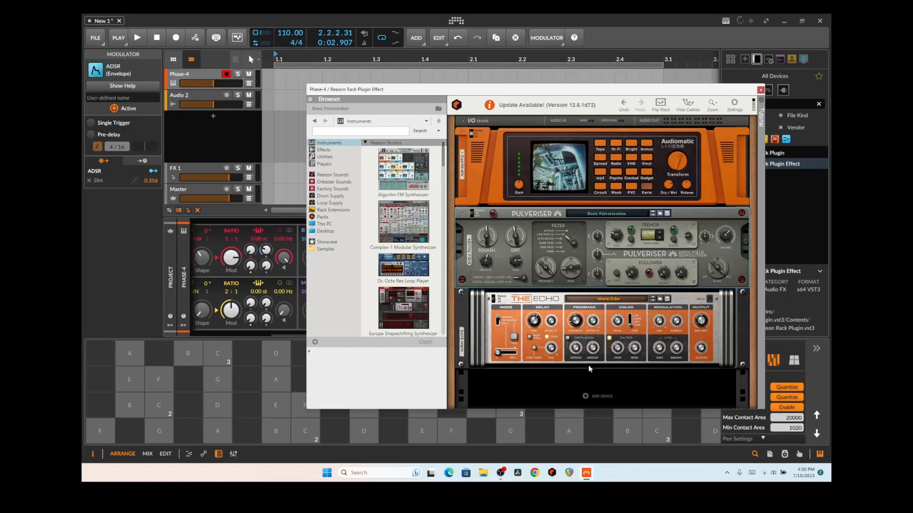
{"action": "right_click", "coordinate": [583, 377]}
{"action": "left_click", "coordinate": [542, 373]}
{"action": "key", "text": "Tab"}
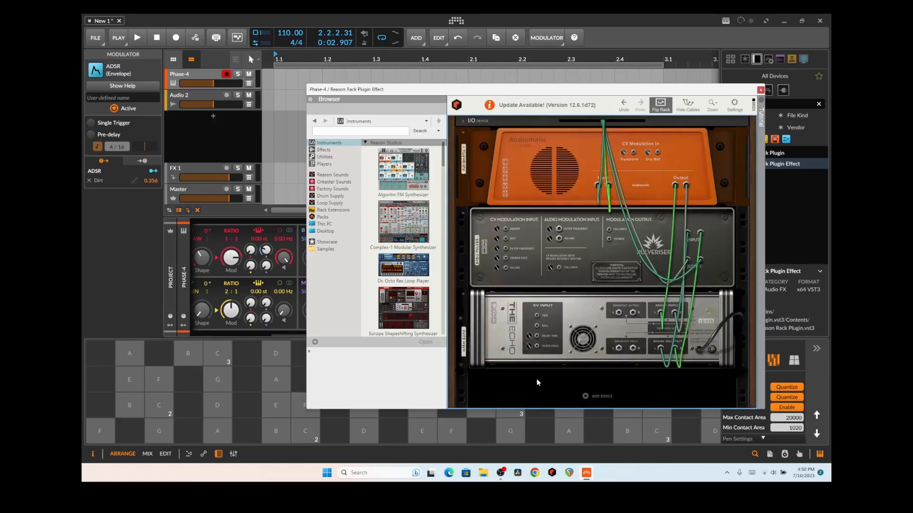
{"action": "key", "text": "Tab"}
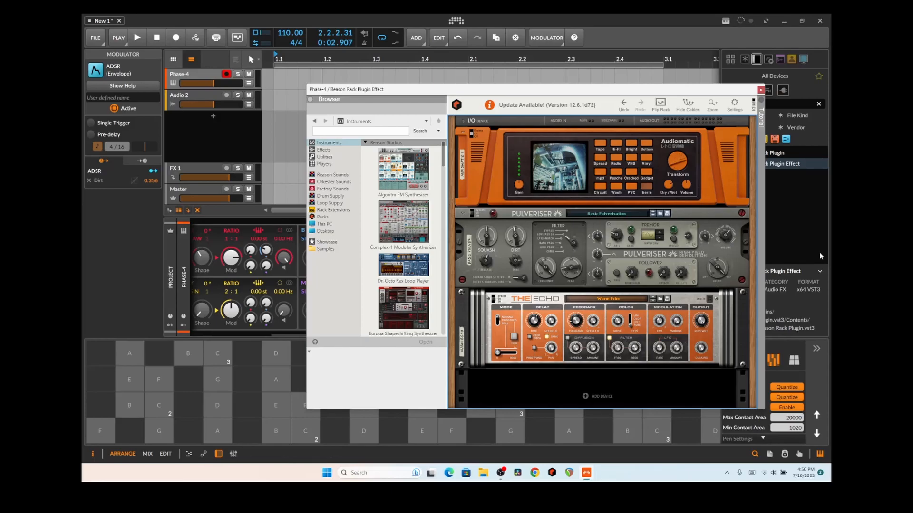
{"action": "left_click", "coordinate": [760, 90]}
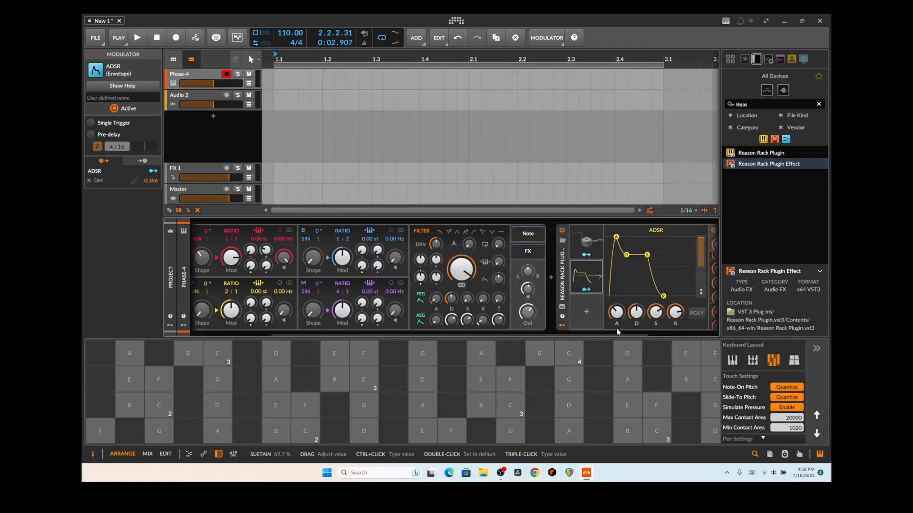
Replace Phase-4 with the Reason Rack Plugin instrument, load the Grain Sample Manipulator in it, and play a note
{"action": "left_click_drag", "start_coordinate": [607, 328], "coordinate": [546, 334]}
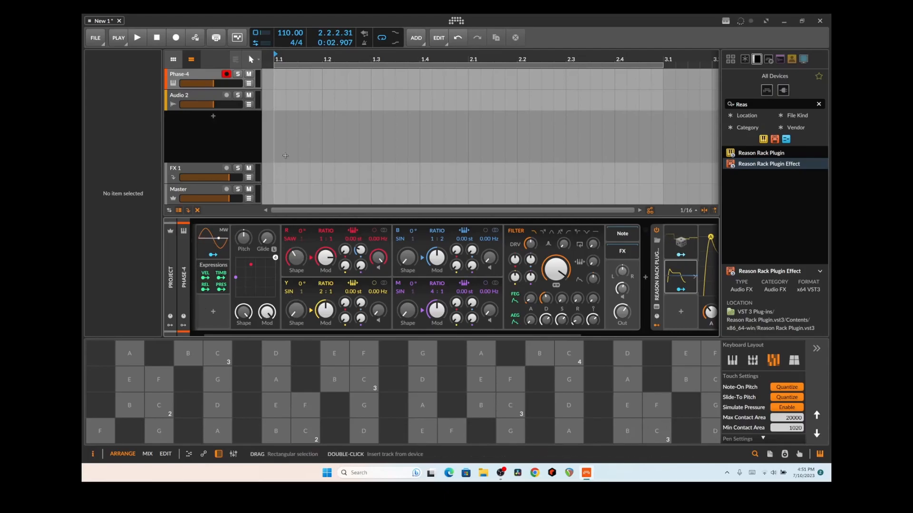
{"action": "double_click", "coordinate": [761, 153]}
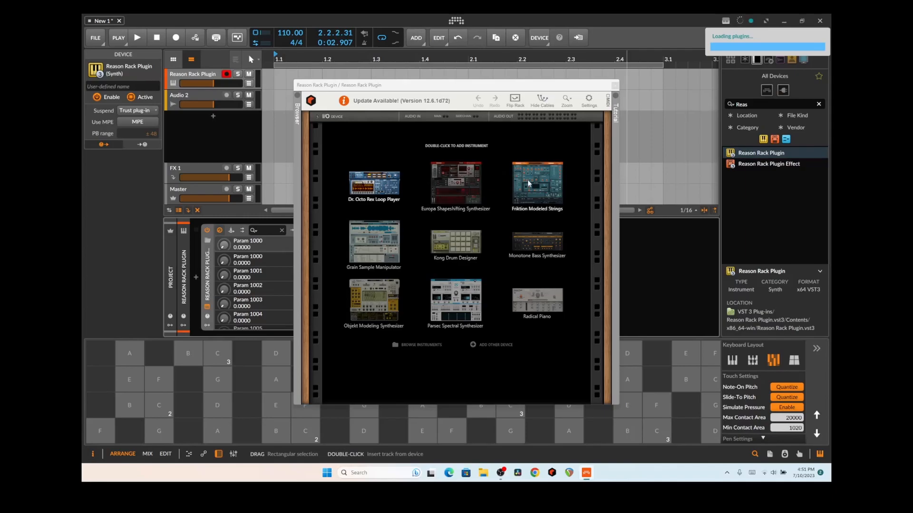
{"action": "double_click", "coordinate": [374, 241]}
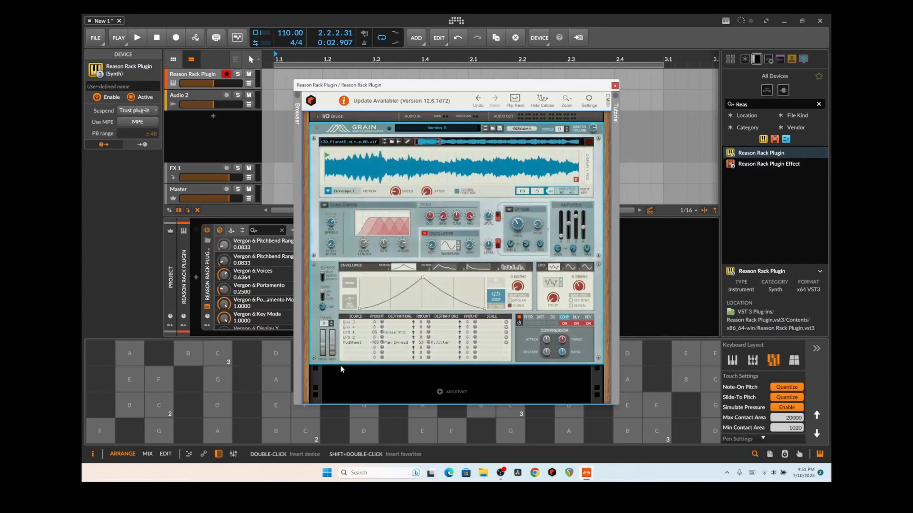
{"action": "left_click", "coordinate": [285, 429]}
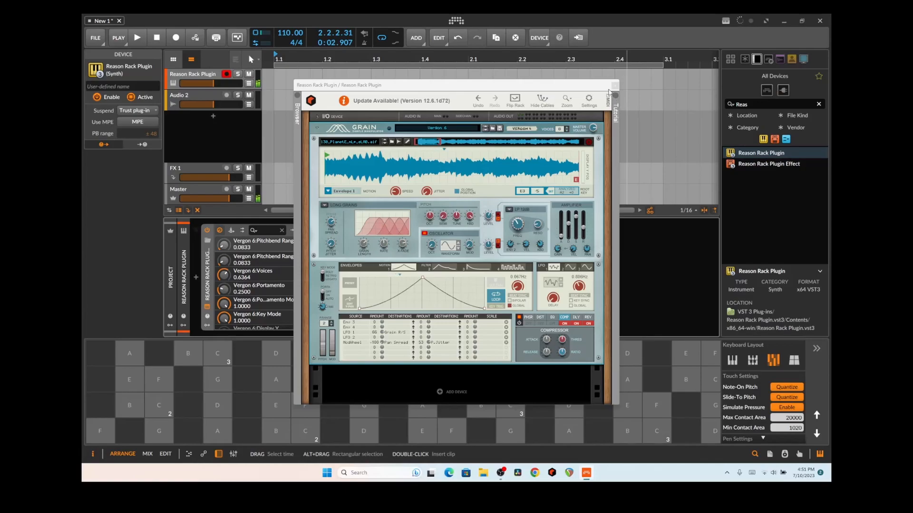
Close the rack window, delete the Reason Rack Plugin Effect from the chain, and audition Grain alone with several notes
{"action": "left_click", "coordinate": [615, 86]}
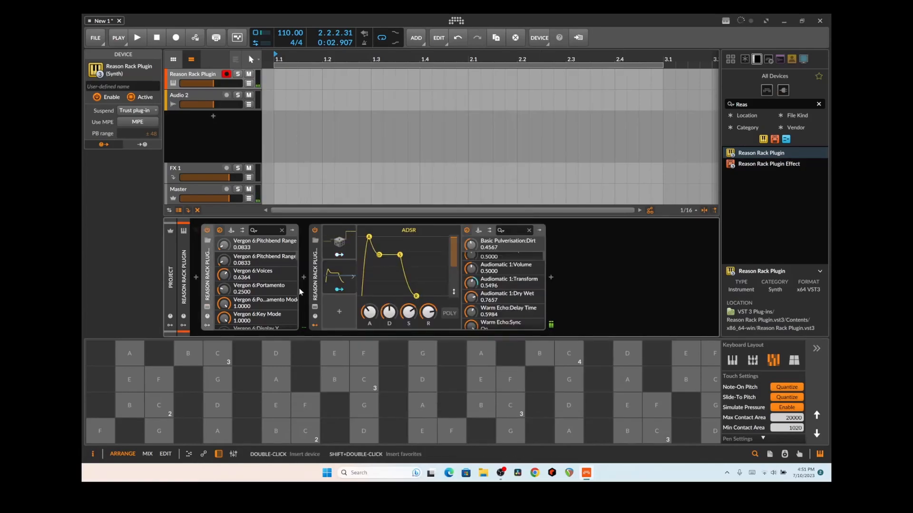
{"action": "left_click", "coordinate": [320, 275]}
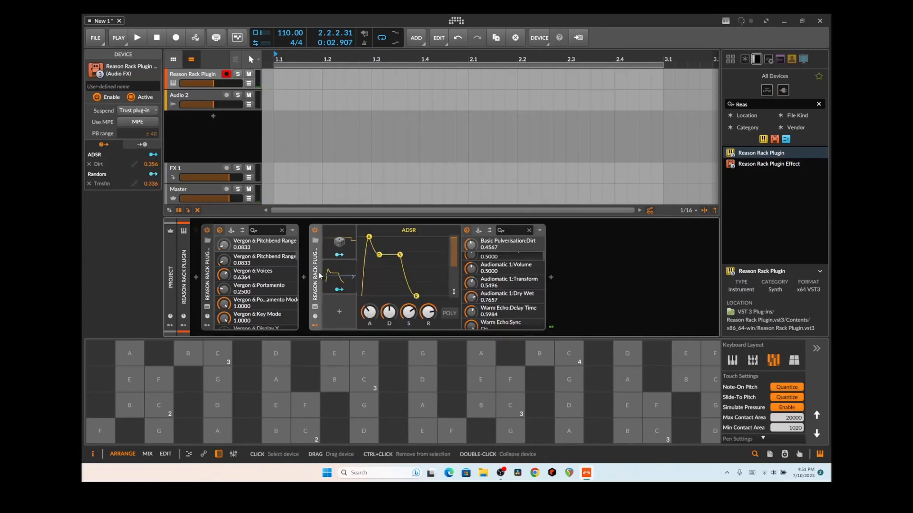
{"action": "key", "text": "Delete"}
{"action": "left_click_drag", "start_coordinate": [393, 404], "coordinate": [426, 413]}
{"action": "left_click_drag", "start_coordinate": [546, 395], "coordinate": [572, 393]}
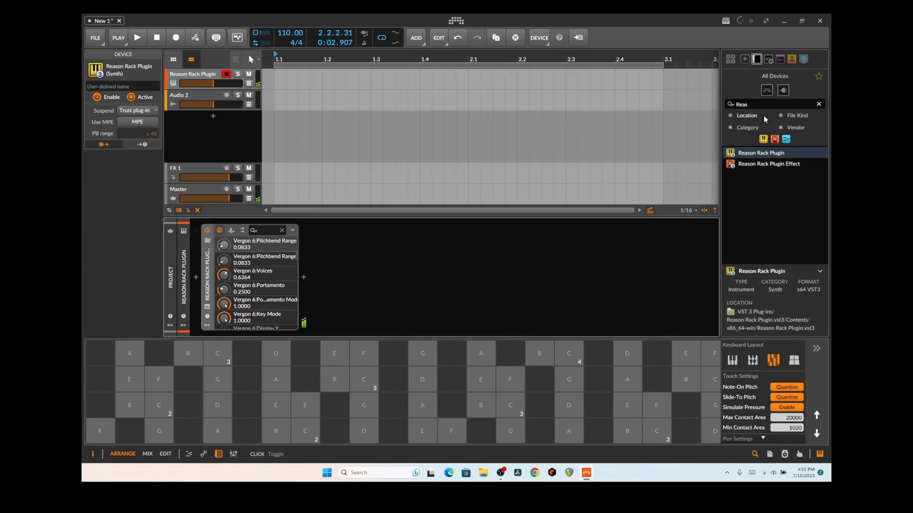
Limit the device browser to plug-ins and search it for "rev", followed by "dela", to examine the available reverbs and delays
{"action": "left_click_drag", "start_coordinate": [758, 104], "coordinate": [691, 97]}
{"action": "key", "text": "BackSpace"}
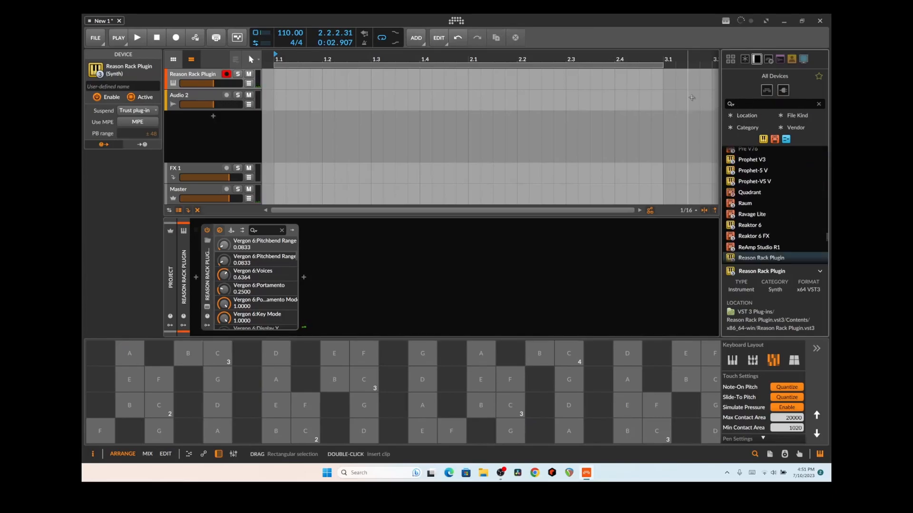
{"action": "type", "text": "e"}
{"action": "key", "text": "BackSpace"}
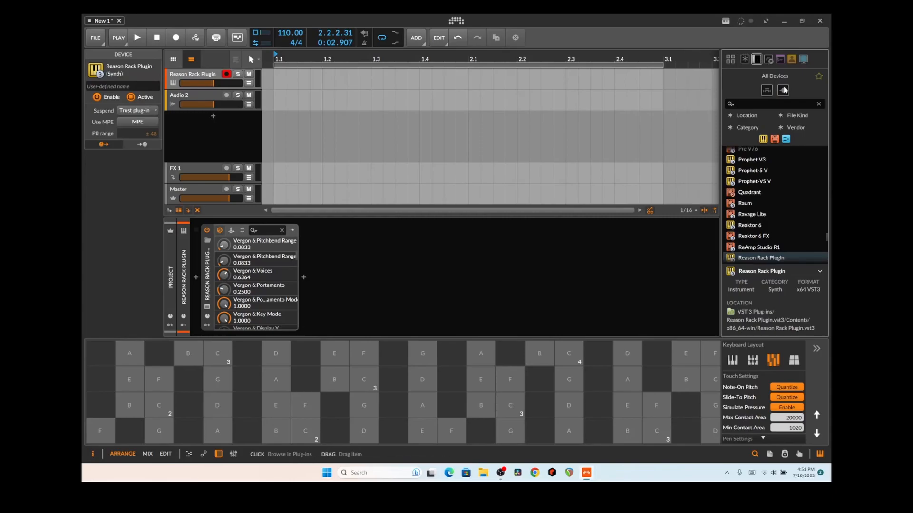
{"action": "left_click", "coordinate": [783, 90]}
{"action": "scroll", "coordinate": [789, 219], "scroll_direction": "up", "scroll_amount": 3}
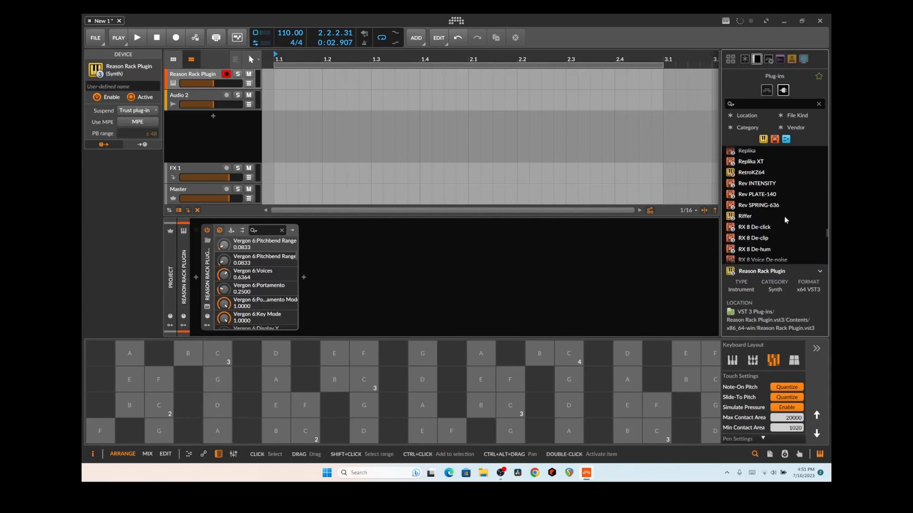
{"action": "type", "text": "rev"}
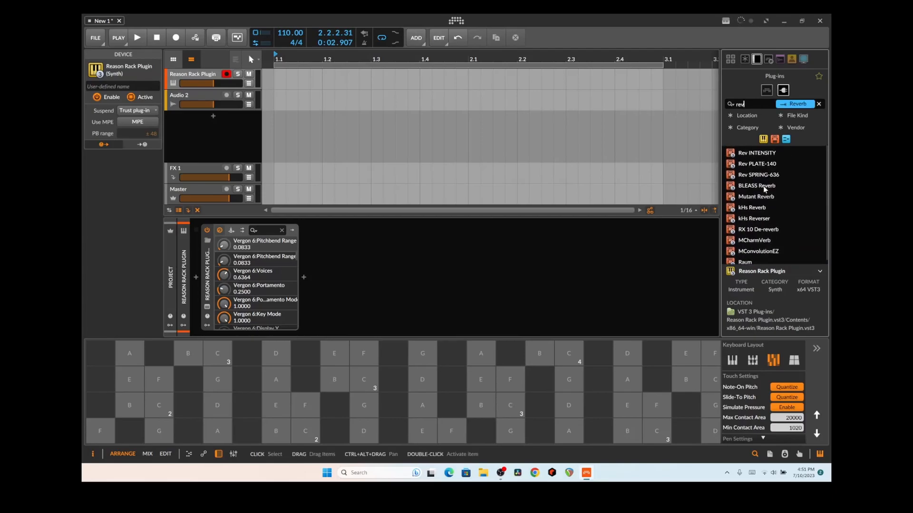
{"action": "scroll", "coordinate": [773, 197], "scroll_direction": "down", "scroll_amount": 1}
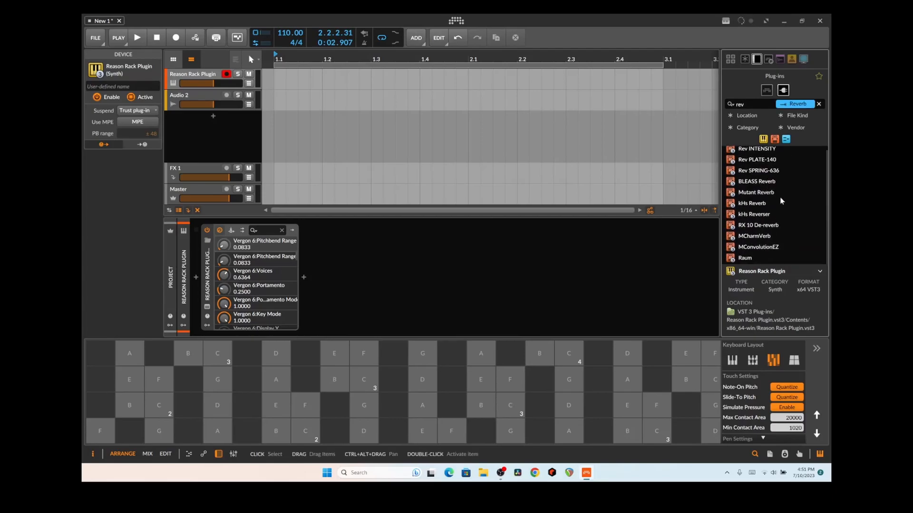
{"action": "scroll", "coordinate": [782, 197], "scroll_direction": "up", "scroll_amount": 1}
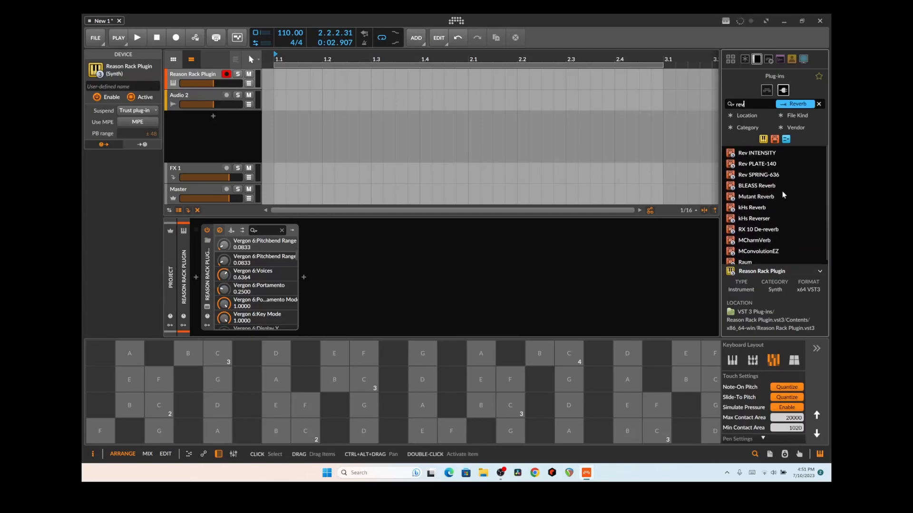
{"action": "double_click", "coordinate": [748, 103]}
{"action": "type", "text": "dela"}
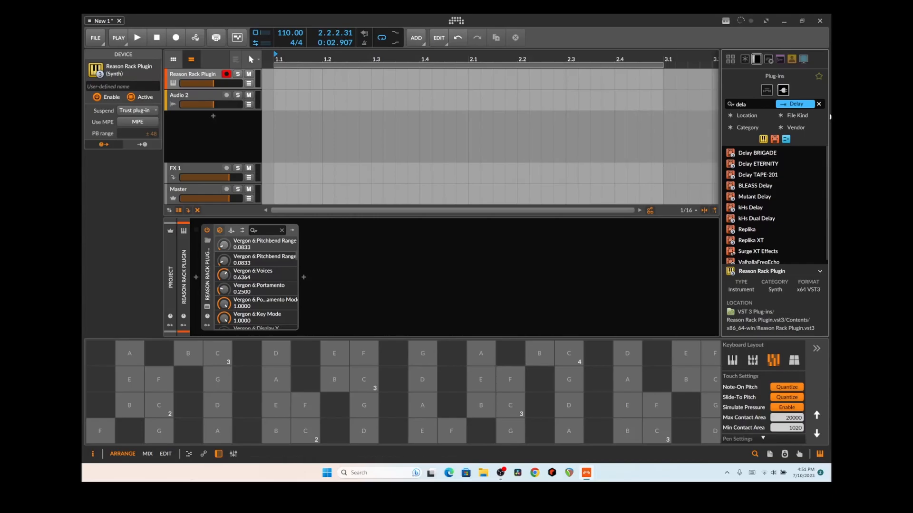
Broaden the browser from plug-ins to everything, insert Delay+ after the Reason Rack Plugin, and play a note through it
{"action": "left_click", "coordinate": [745, 59]}
{"action": "left_click_drag", "start_coordinate": [750, 138], "coordinate": [523, 264]}
{"action": "left_click", "coordinate": [429, 426]}
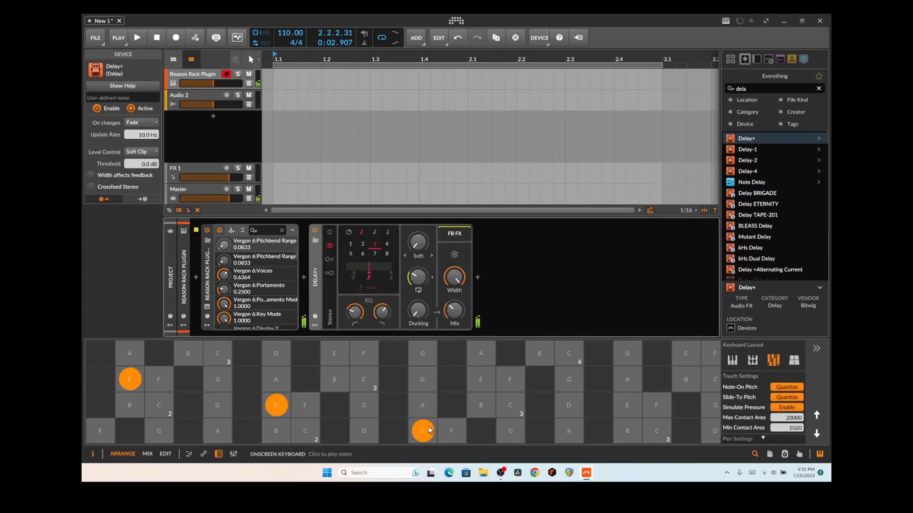
Raise the feedback of Delay+ and audition it with several notes while browsing further through the delay results
{"action": "left_click_drag", "start_coordinate": [418, 277], "coordinate": [418, 259]}
{"action": "left_click", "coordinate": [426, 378]}
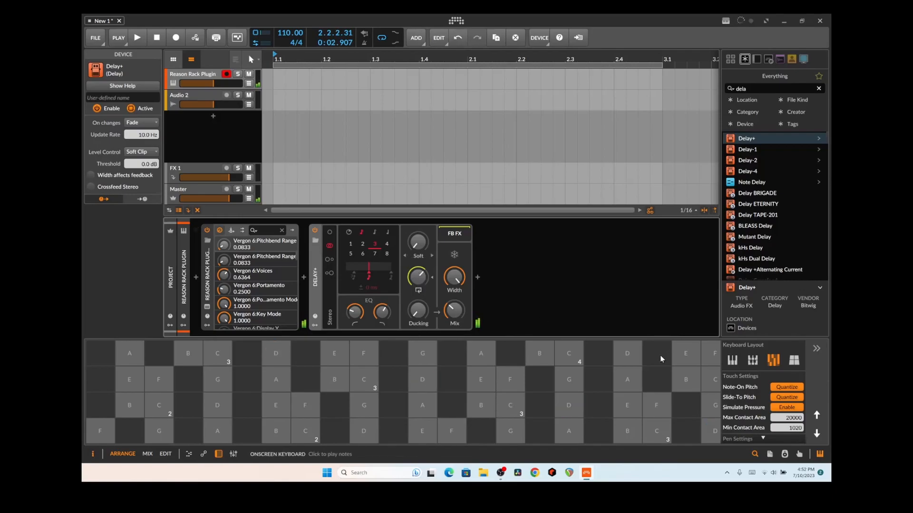
{"action": "left_click", "coordinate": [631, 373]}
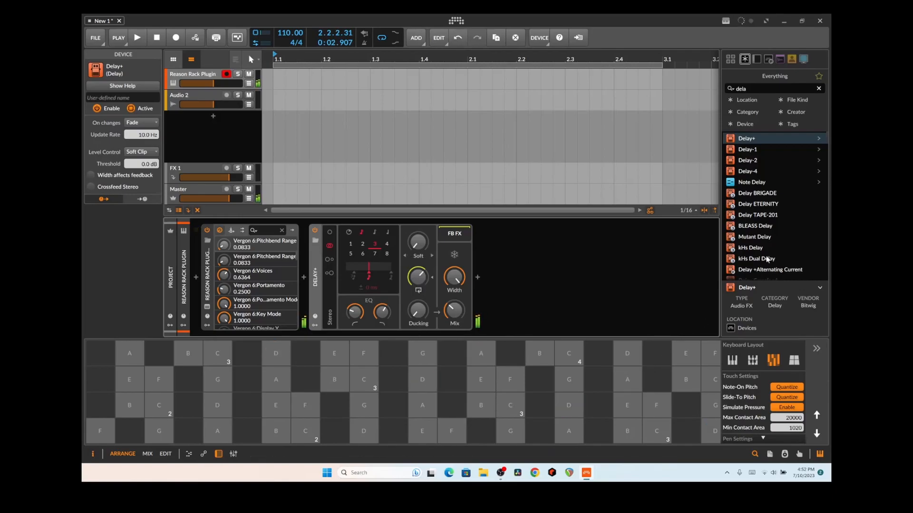
{"action": "scroll", "coordinate": [771, 251], "scroll_direction": "down", "scroll_amount": 5}
{"action": "left_click", "coordinate": [690, 377]}
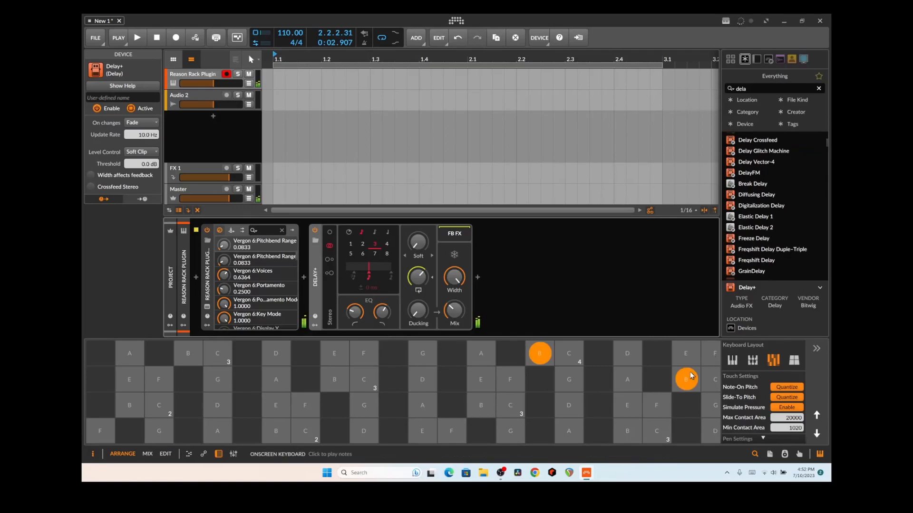
{"action": "scroll", "coordinate": [766, 235], "scroll_direction": "down", "scroll_amount": 6}
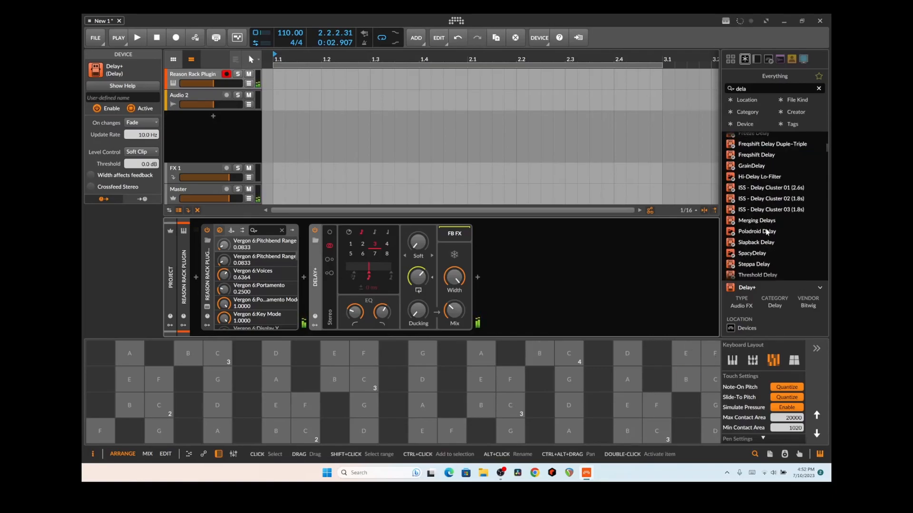
{"action": "left_click", "coordinate": [275, 387]}
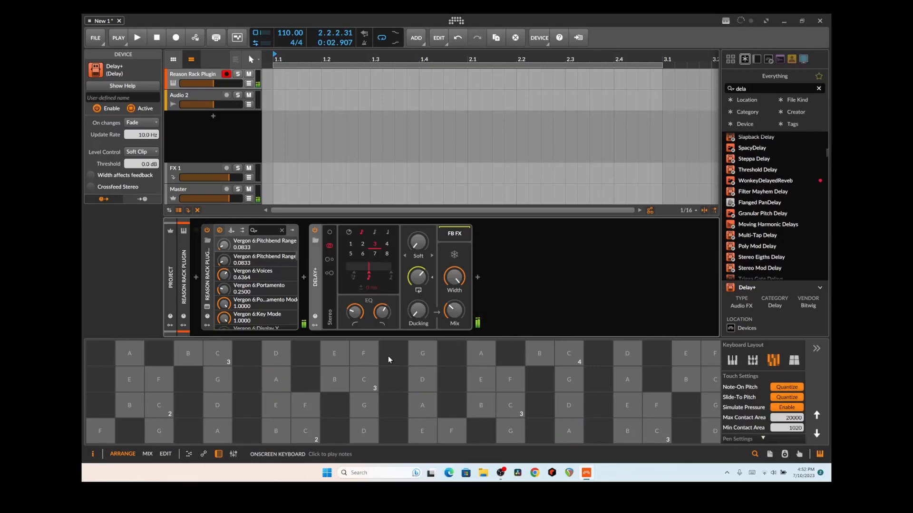
Switch Delay+ to Ping R, raise its feedback and mix, set ducking to about 48 %, and audition it with several notes
{"action": "left_click", "coordinate": [329, 272]}
{"action": "left_click", "coordinate": [334, 356]}
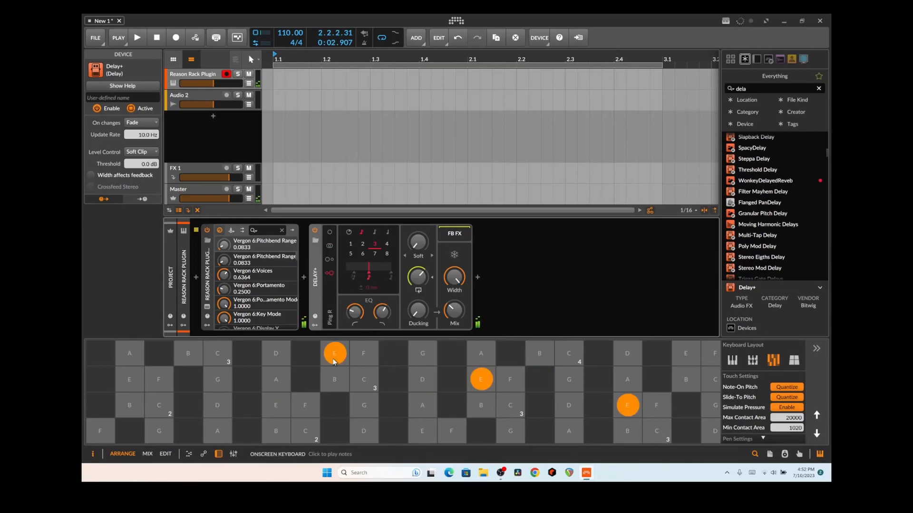
{"action": "left_click", "coordinate": [421, 387]}
{"action": "left_click_drag", "start_coordinate": [418, 277], "coordinate": [418, 266]}
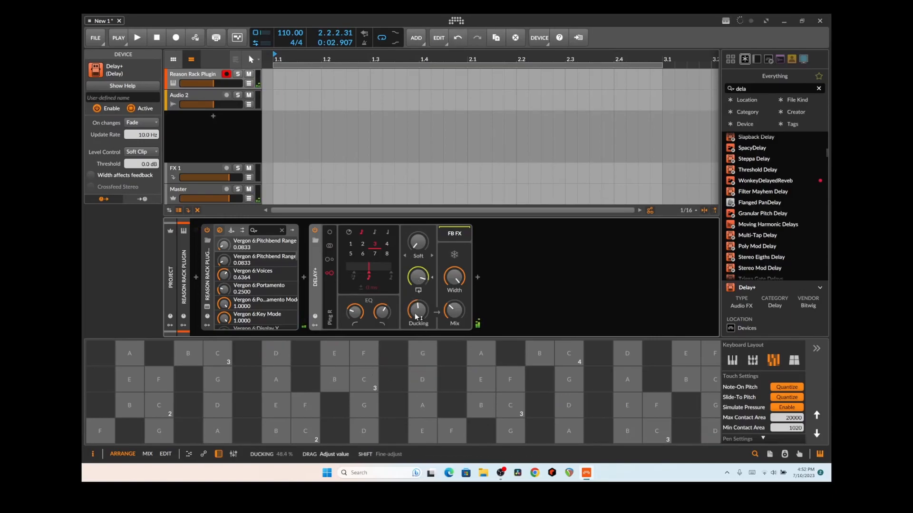
{"action": "left_click", "coordinate": [415, 404]}
{"action": "mouse_move", "coordinate": [452, 313]}
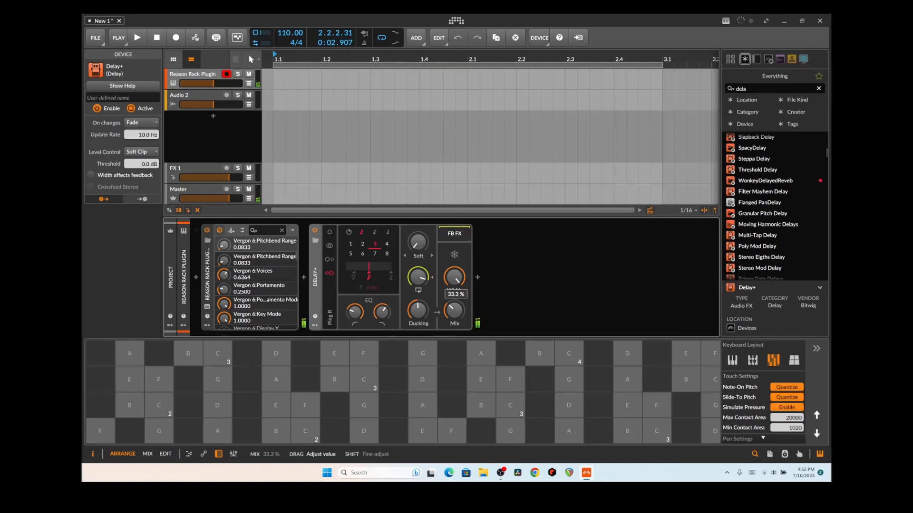
{"action": "left_click", "coordinate": [494, 397]}
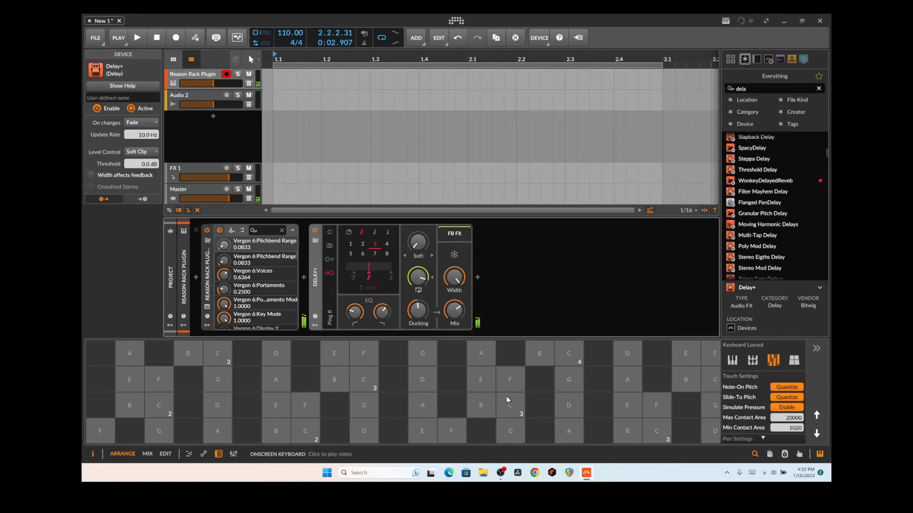
{"action": "left_click", "coordinate": [566, 405]}
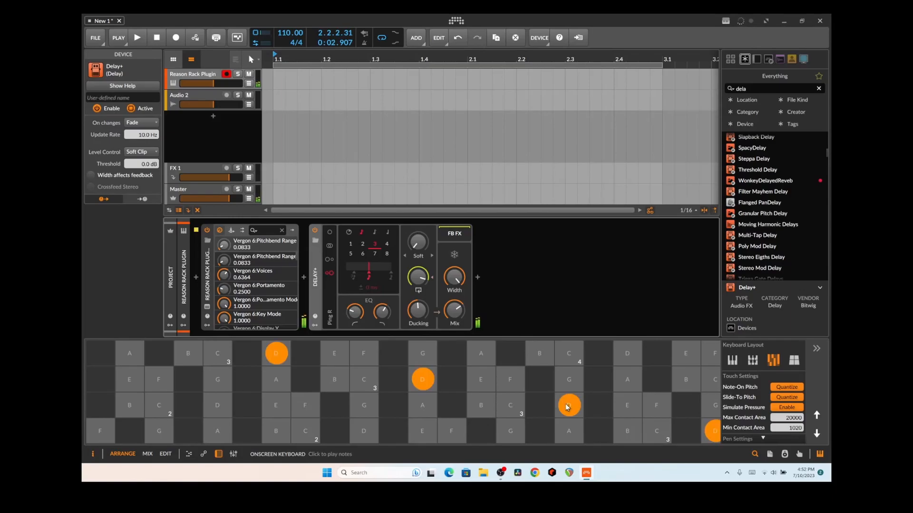
Insert the Granular Pitch Delay preset after Delay+ and audition the chain with several notes, browsing further delay results
{"action": "left_click_drag", "start_coordinate": [751, 213], "coordinate": [590, 271]}
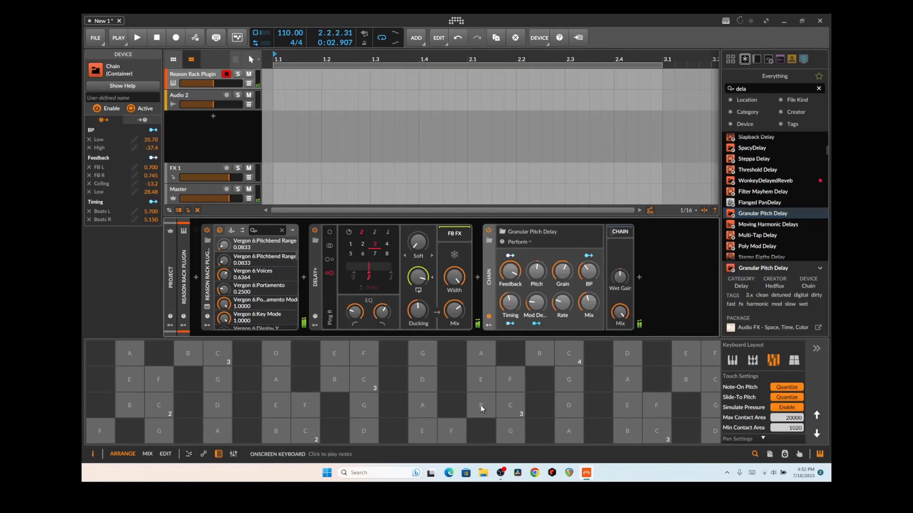
{"action": "left_click", "coordinate": [631, 373]}
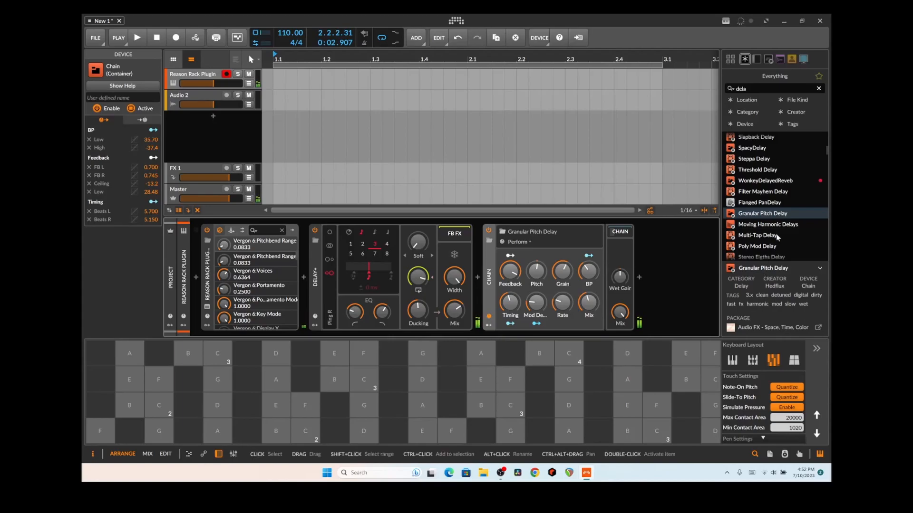
{"action": "scroll", "coordinate": [740, 247], "scroll_direction": "down", "scroll_amount": 3}
{"action": "scroll", "coordinate": [740, 247], "scroll_direction": "down", "scroll_amount": 3}
{"action": "scroll", "coordinate": [765, 219], "scroll_direction": "down", "scroll_amount": 3}
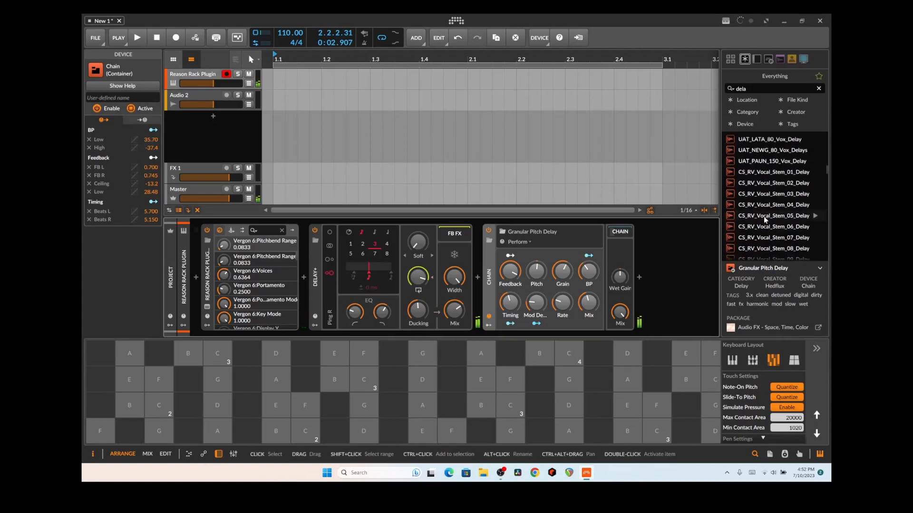
{"action": "left_click", "coordinate": [481, 387]}
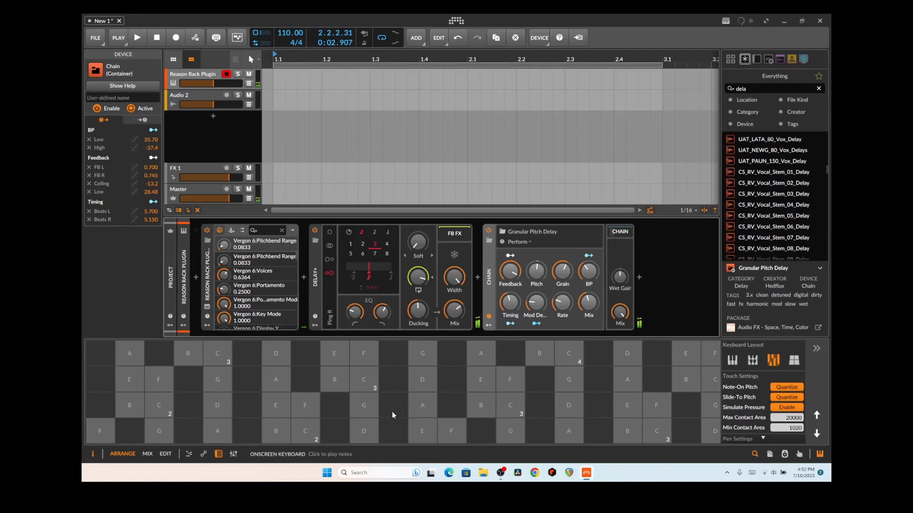
{"action": "left_click", "coordinate": [364, 411]}
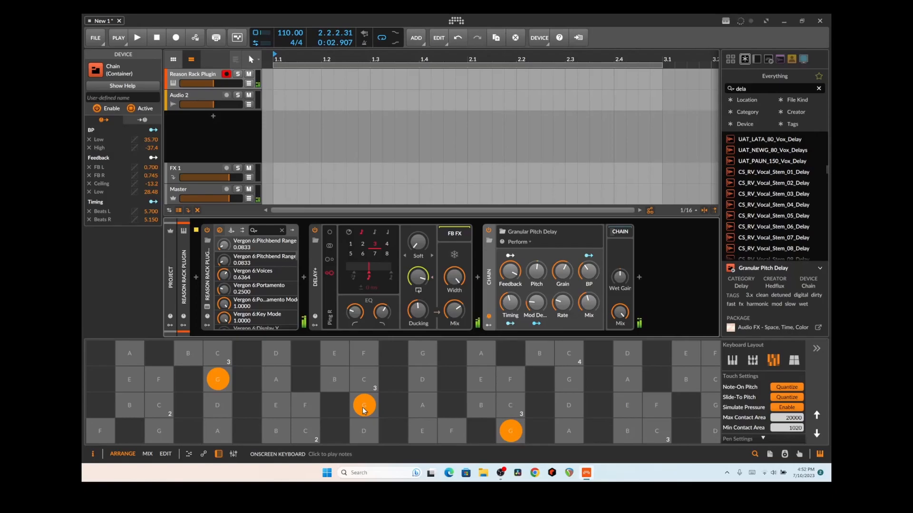
{"action": "left_click", "coordinate": [292, 430]}
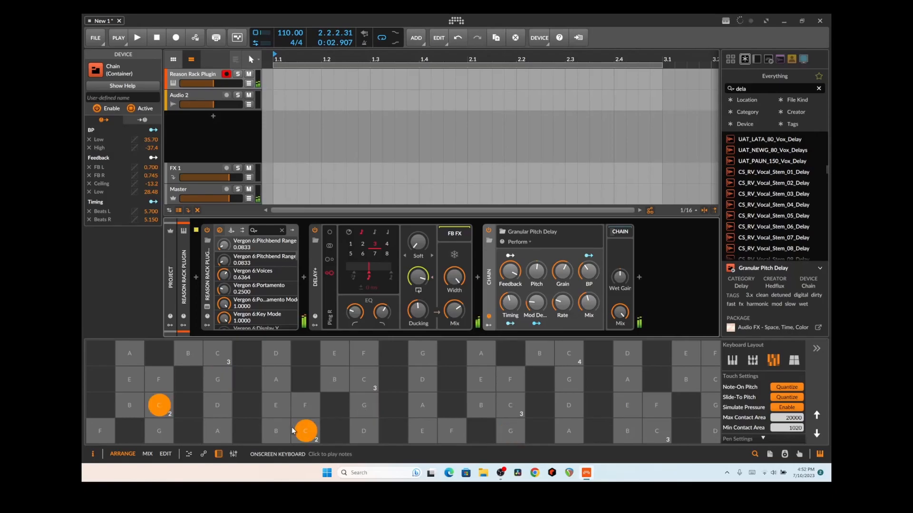
Clear the "dela" search from the browser and look through the unfiltered granular presets
{"action": "left_click_drag", "start_coordinate": [755, 89], "coordinate": [716, 90]}
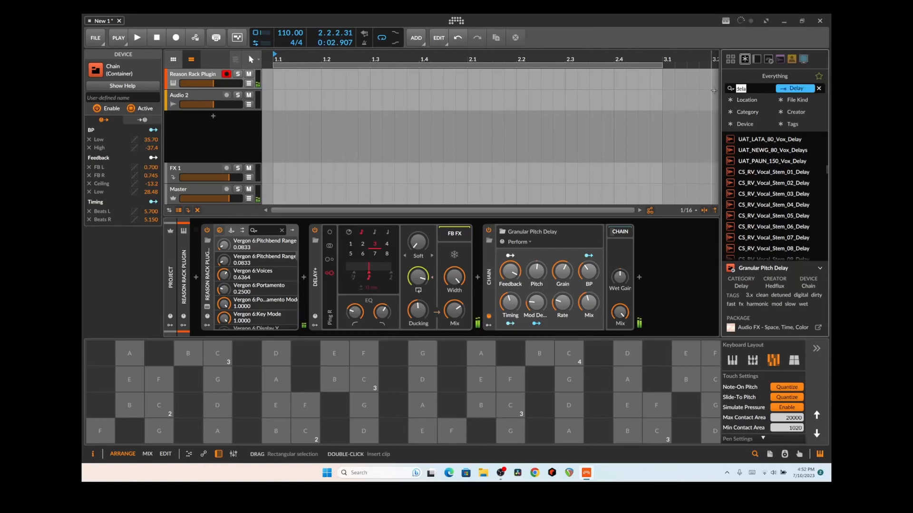
{"action": "key", "text": "BackSpace"}
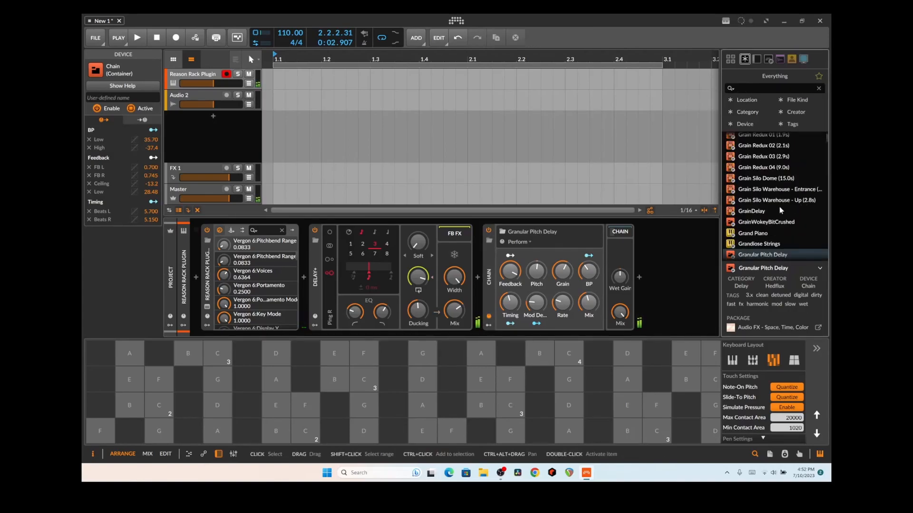
{"action": "scroll", "coordinate": [779, 209], "scroll_direction": "down", "scroll_amount": 3}
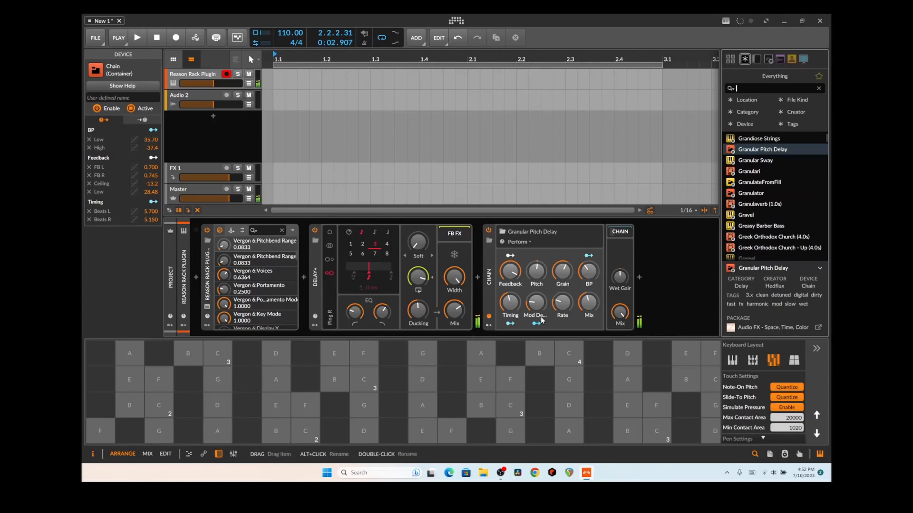
Set the feedback of Delay+ to about 102 % and audition the chain with two notes
{"action": "left_click_drag", "start_coordinate": [418, 277], "coordinate": [424, 210]}
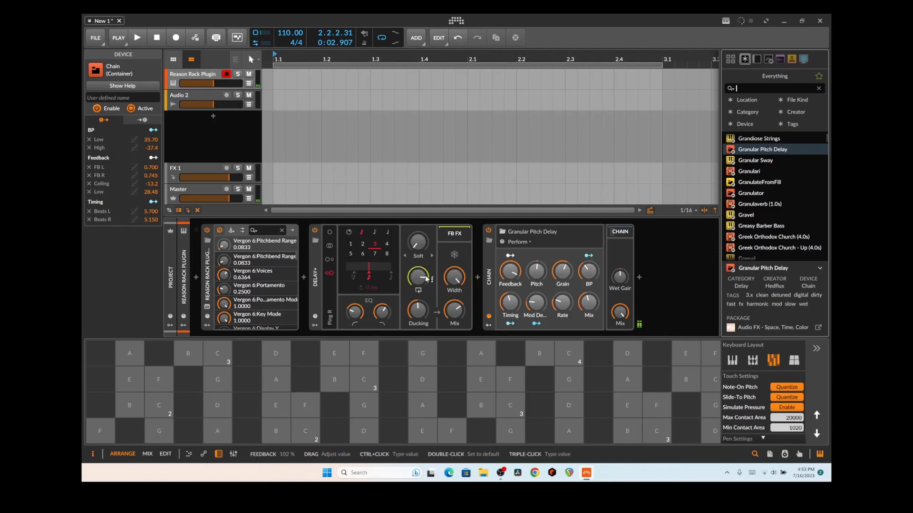
{"action": "left_click", "coordinate": [427, 379]}
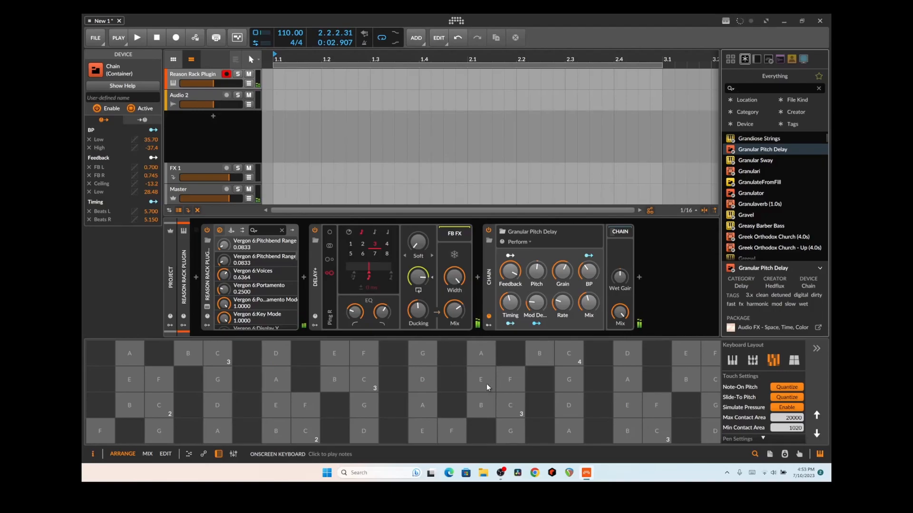
{"action": "left_click", "coordinate": [486, 383]}
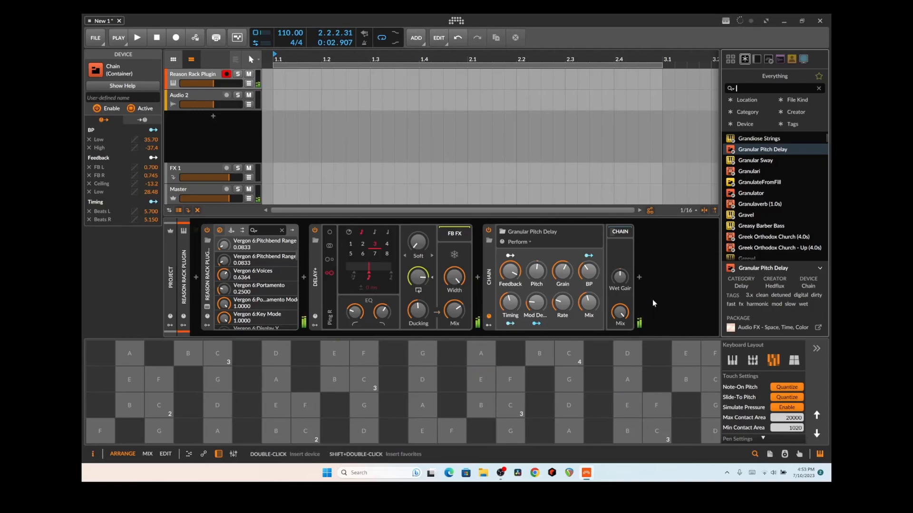
Insert the Granulator preset after the Granular Pitch Delay and audition the extended chain with notes
{"action": "left_click", "coordinate": [755, 195]}
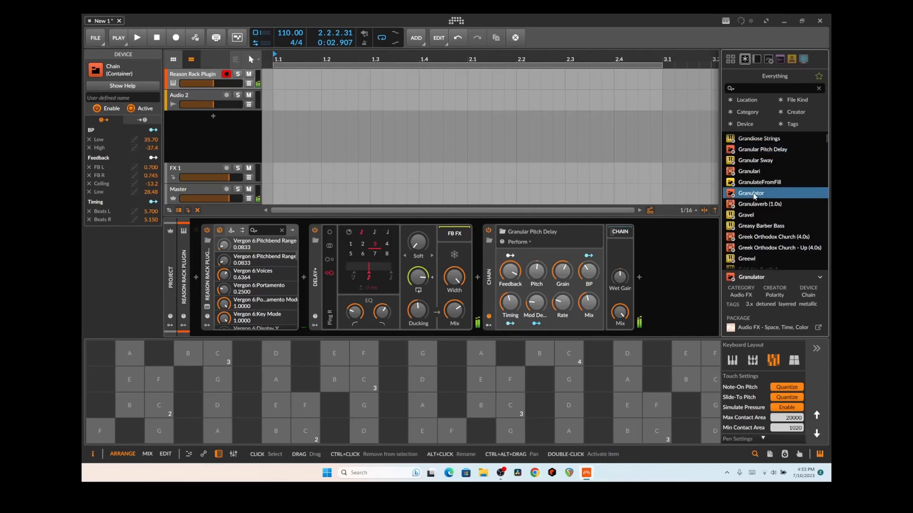
{"action": "left_click_drag", "start_coordinate": [752, 192], "coordinate": [639, 278]}
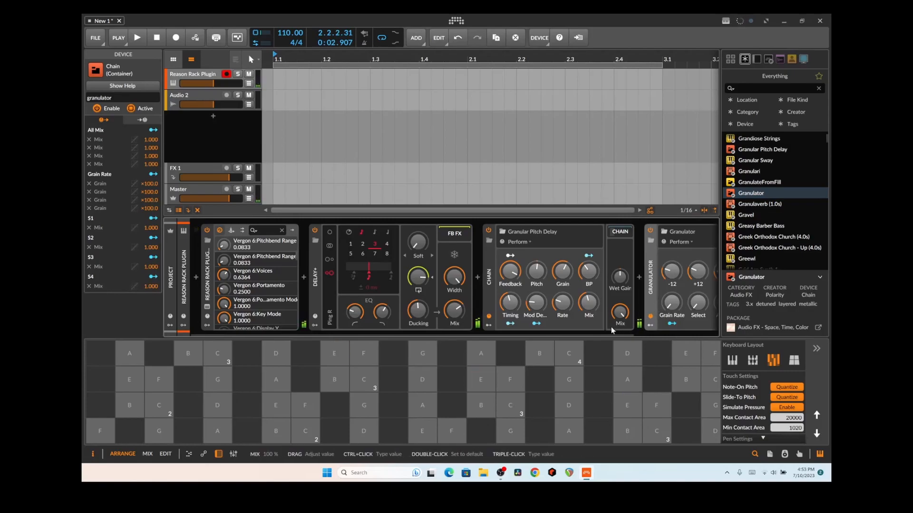
{"action": "left_click_drag", "start_coordinate": [616, 334], "coordinate": [702, 335]}
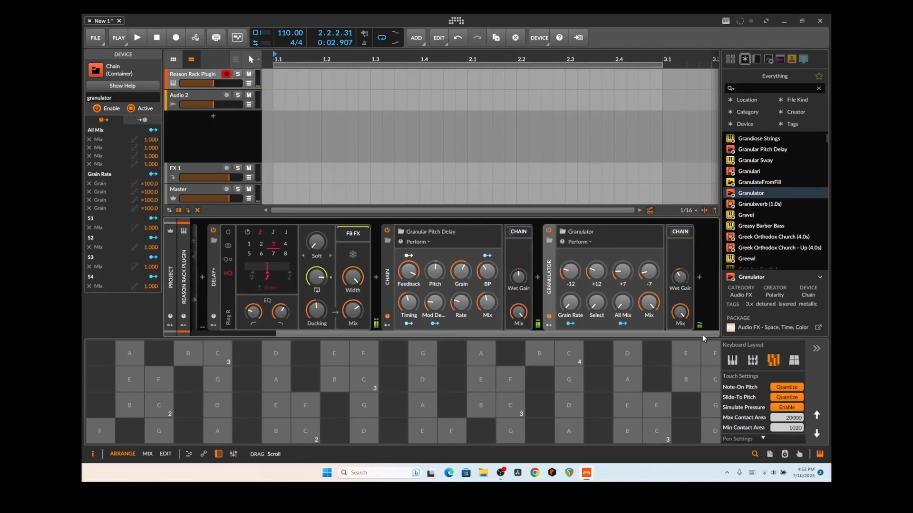
{"action": "left_click", "coordinate": [619, 387]}
{"action": "left_click", "coordinate": [558, 360]}
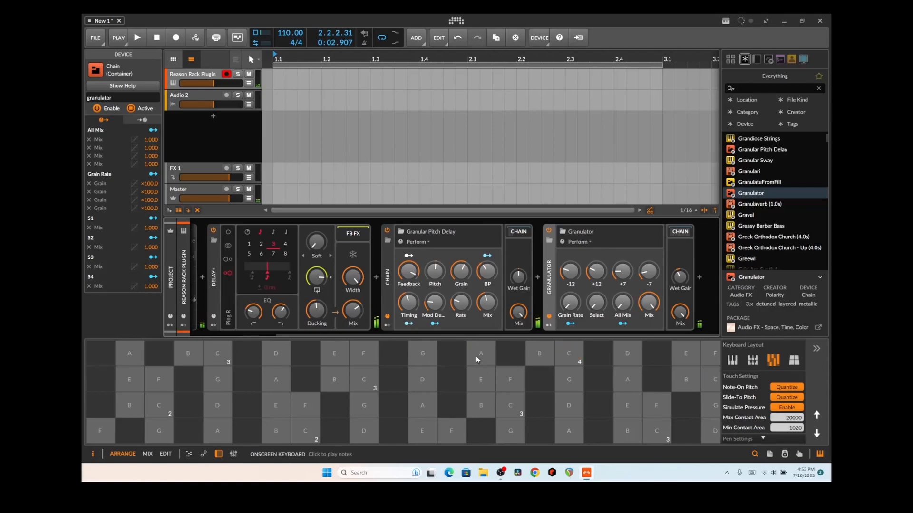
Open the Reason Rack Plugin window and audition Grain with the VHS Memory and VHS Trassel patches
{"action": "left_click_drag", "start_coordinate": [483, 334], "coordinate": [367, 338]}
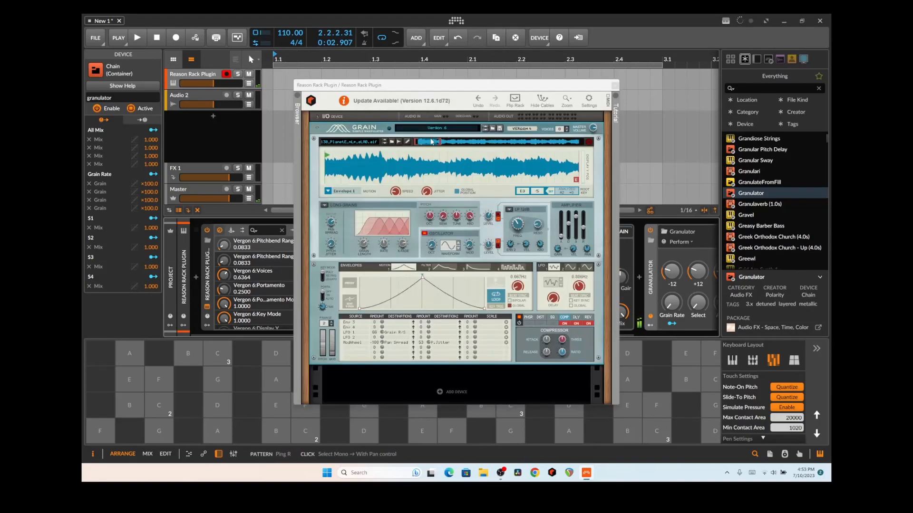
{"action": "left_click", "coordinate": [485, 131]}
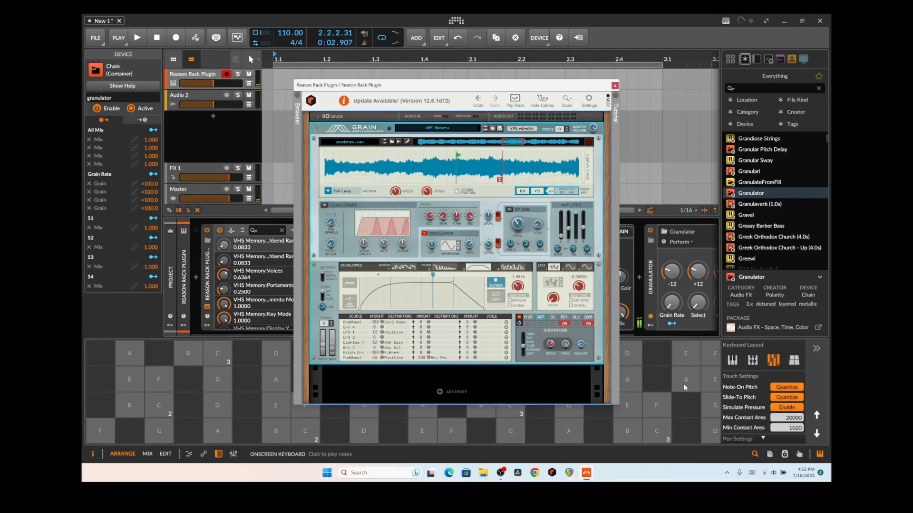
{"action": "left_click", "coordinate": [666, 411]}
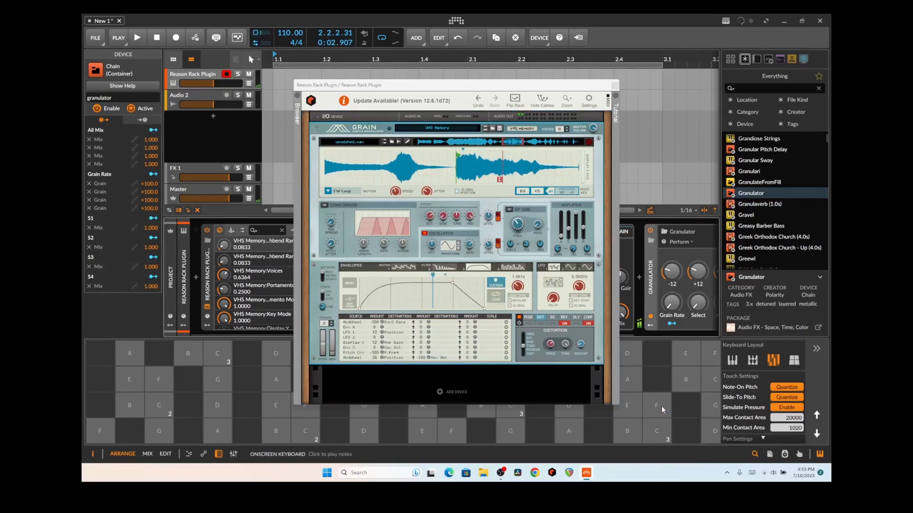
{"action": "left_click", "coordinate": [485, 131]}
{"action": "left_click", "coordinate": [635, 416]}
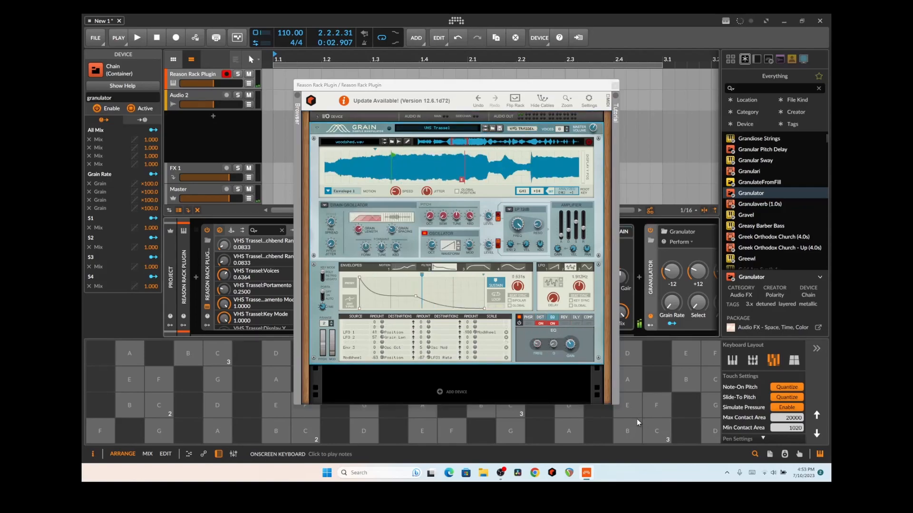
{"action": "left_click", "coordinate": [629, 407]}
{"action": "left_click", "coordinate": [686, 379]}
{"action": "left_click", "coordinate": [293, 424]}
Step past Barrier Reef to load the Chilled Rhodeway patch in Grain, and play notes with it
{"action": "left_click", "coordinate": [485, 129]}
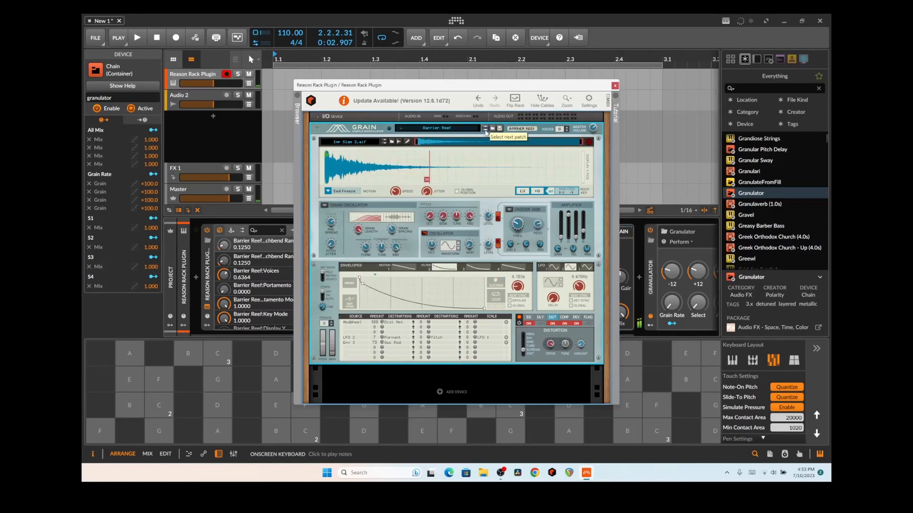
{"action": "left_click", "coordinate": [485, 129]}
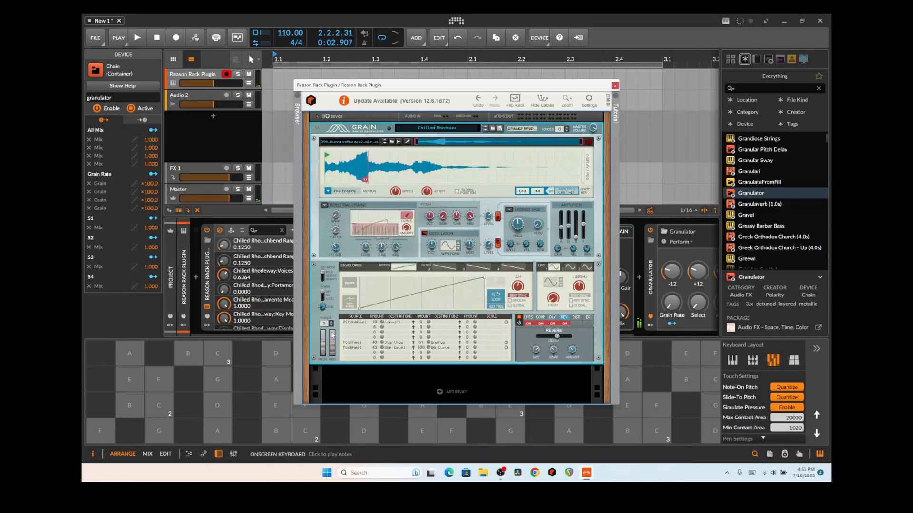
{"action": "left_click", "coordinate": [271, 424]}
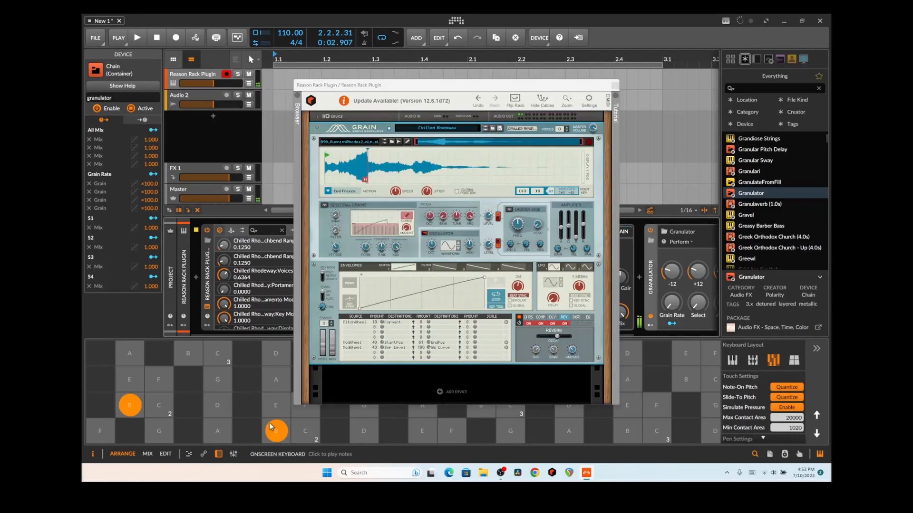
{"action": "left_click", "coordinate": [214, 380]}
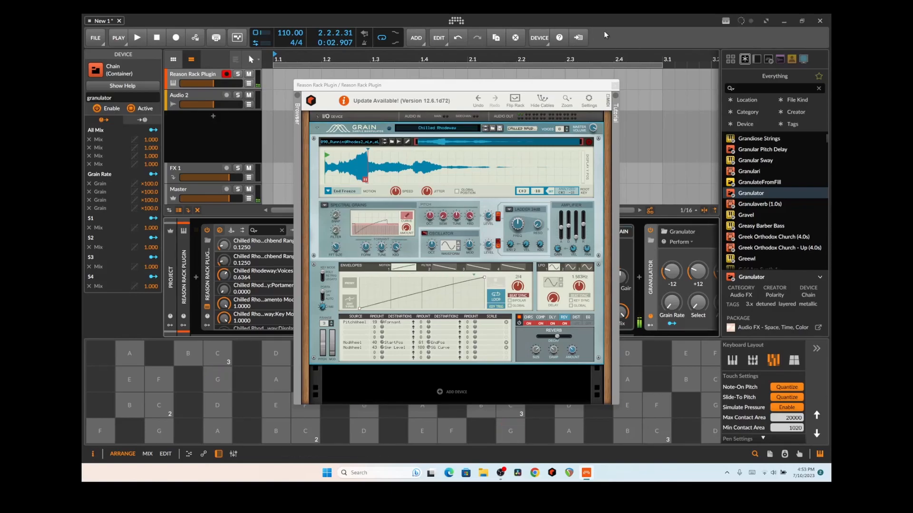
Close the plug-in window and delete Delay+, Granular Pitch Delay and Granulator from the device chain
{"action": "left_click", "coordinate": [614, 86]}
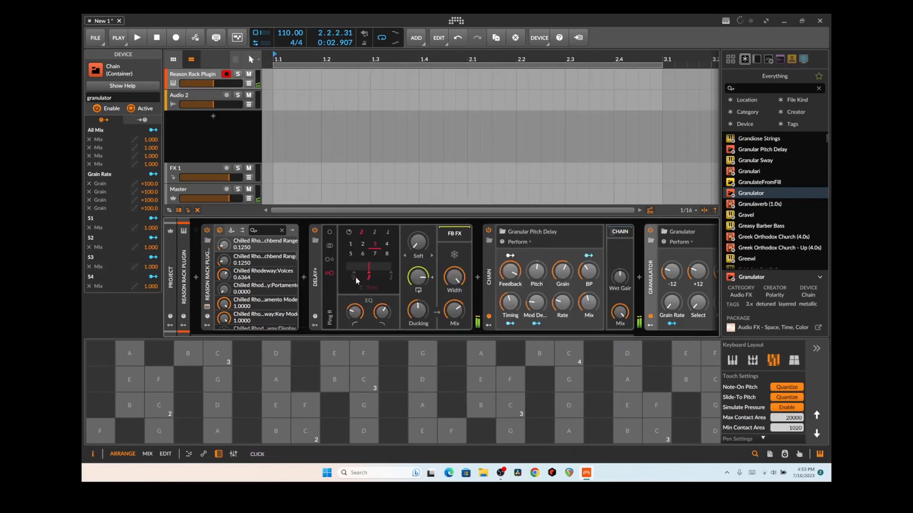
{"action": "left_click", "coordinate": [316, 278]}
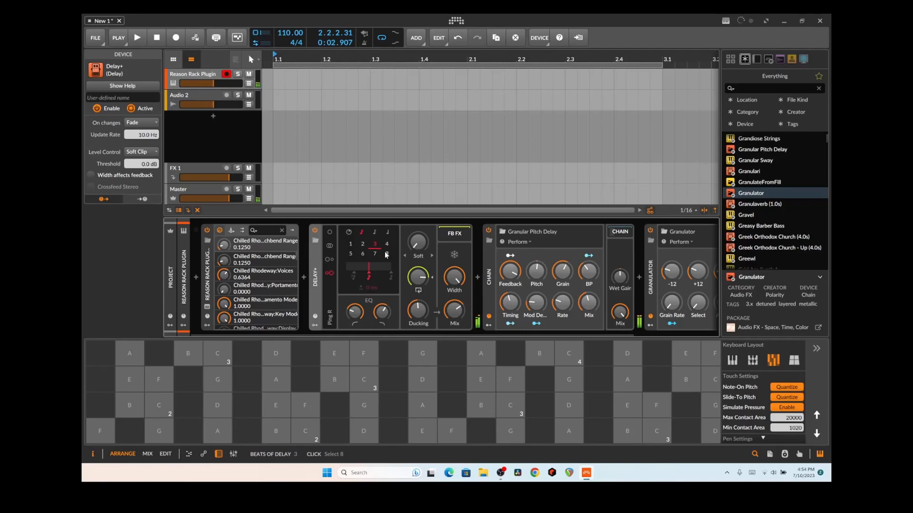
{"action": "key", "text": "Delete"}
{"action": "key", "text": "Delete"}
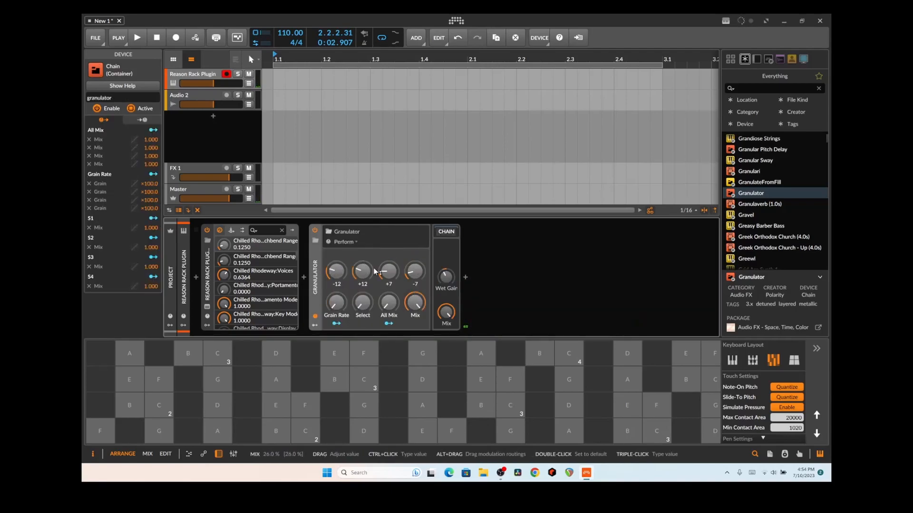
{"action": "key", "text": "Delete"}
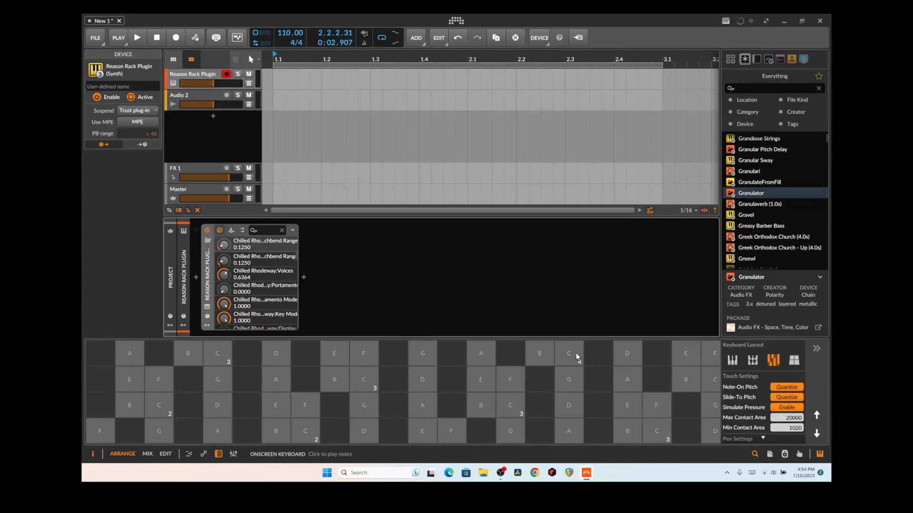
Replace Grain with the Layers Wave Edition instrument in the Reason Rack Plugin and audition it with a few notes
{"action": "left_click", "coordinate": [208, 306]}
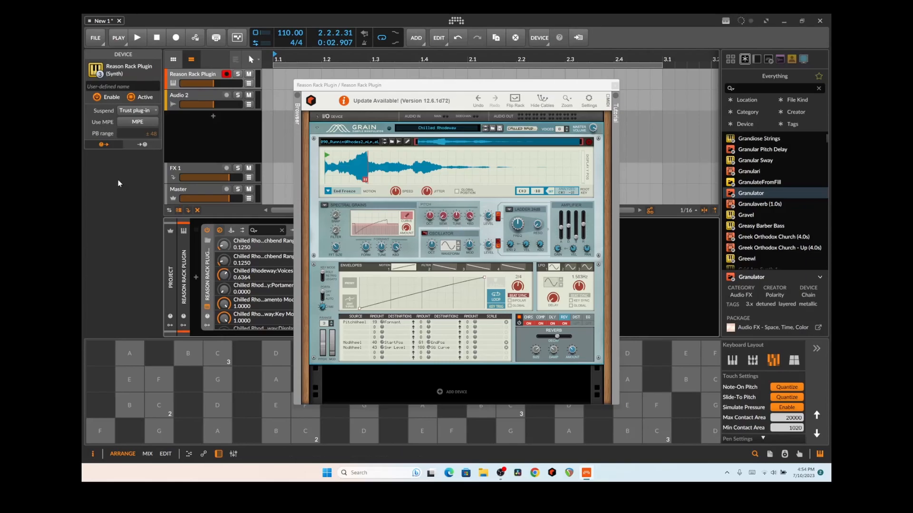
{"action": "left_click", "coordinate": [298, 98]}
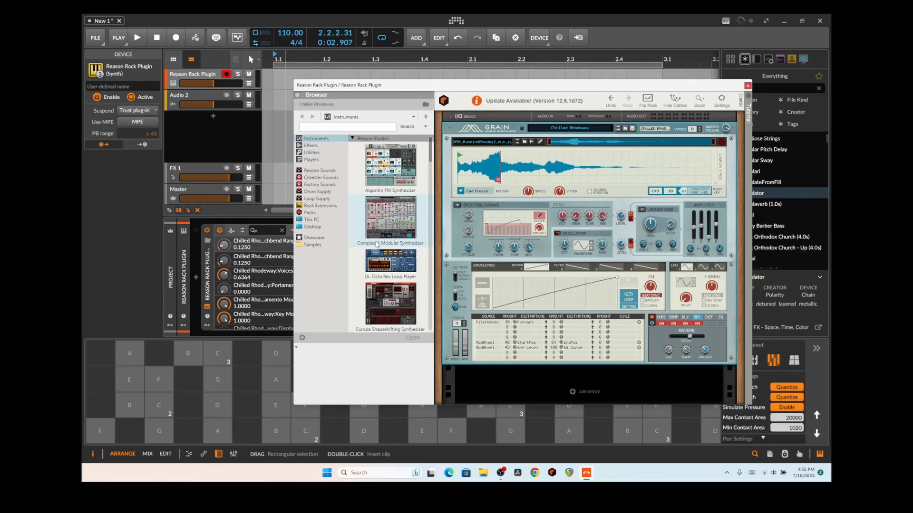
{"action": "scroll", "coordinate": [389, 240], "scroll_direction": "down", "scroll_amount": 8}
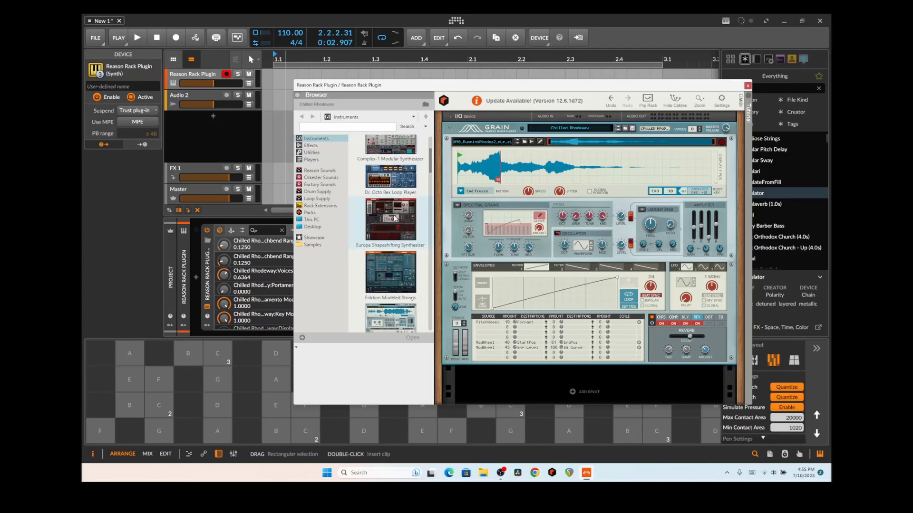
{"action": "scroll", "coordinate": [401, 235], "scroll_direction": "down", "scroll_amount": 6}
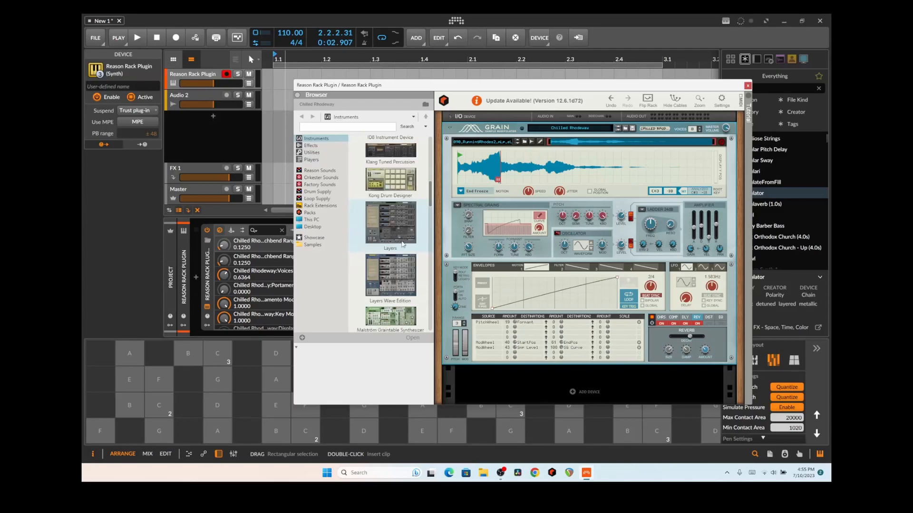
{"action": "left_click", "coordinate": [390, 213]}
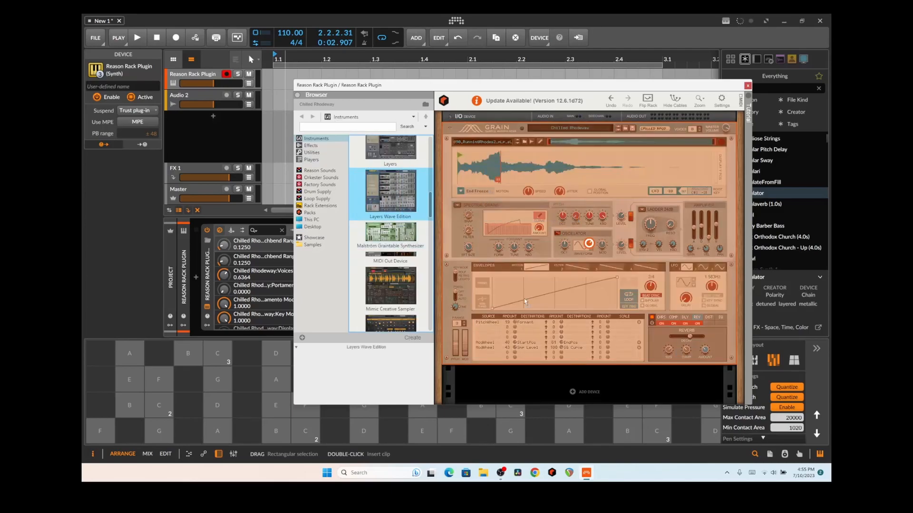
{"action": "left_click", "coordinate": [435, 437]}
{"action": "left_click", "coordinate": [479, 427]}
{"action": "left_click", "coordinate": [503, 424]}
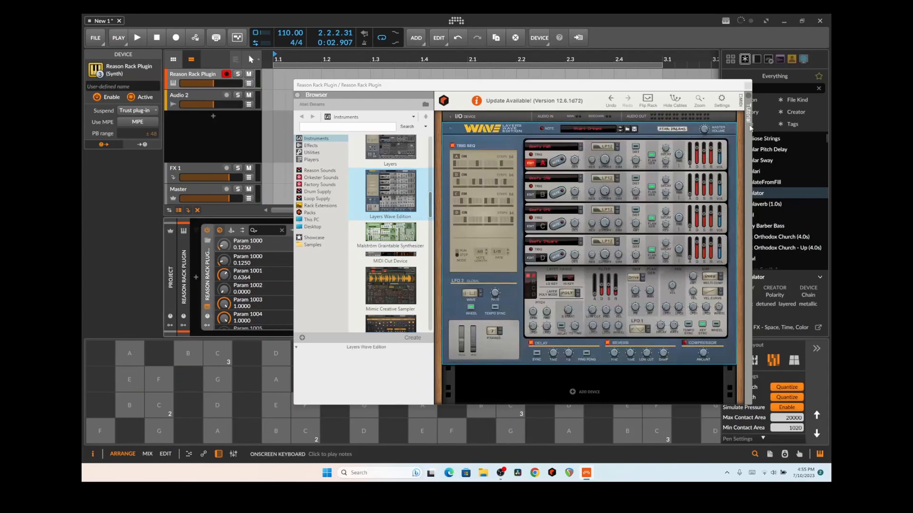
Close the plug-in window and insert the Granulator preset after Reason Rack Plugin, playing notes before and after to compare
{"action": "left_click", "coordinate": [745, 87]}
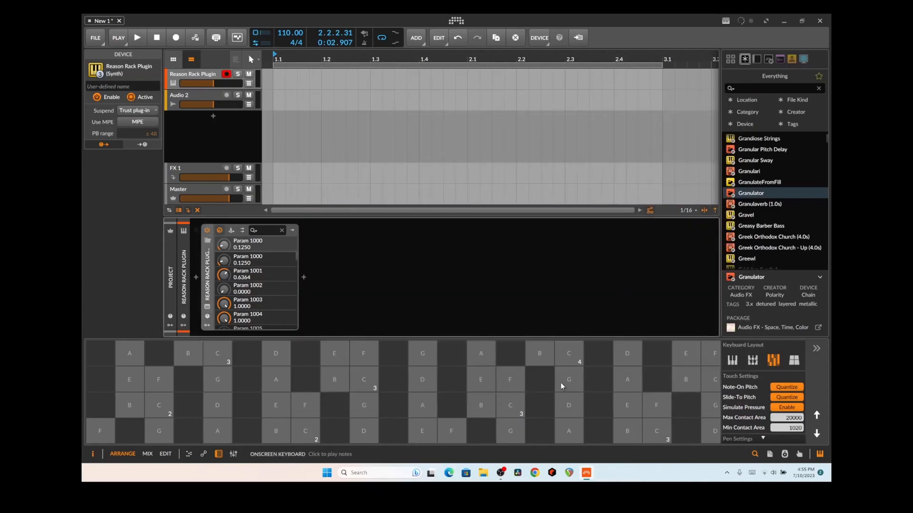
{"action": "left_click", "coordinate": [566, 383]}
{"action": "left_click", "coordinate": [636, 381]}
{"action": "double_click", "coordinate": [744, 199]}
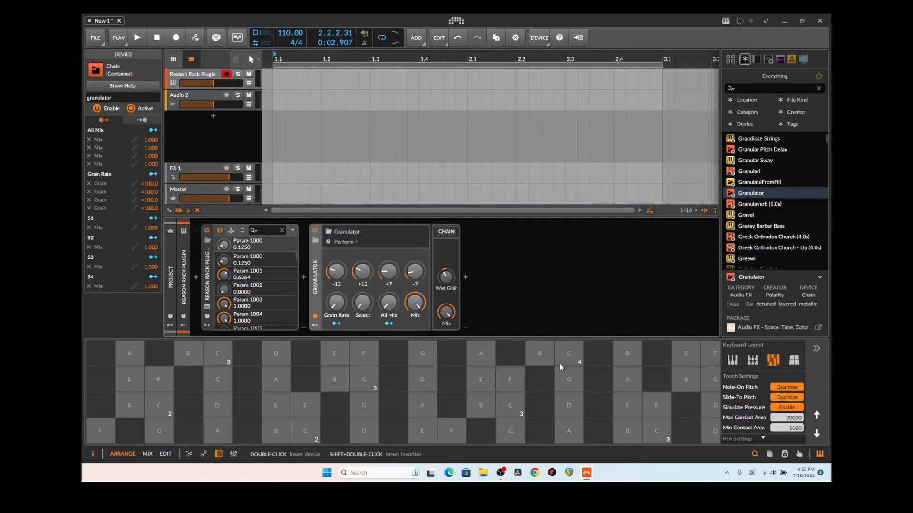
{"action": "left_click", "coordinate": [614, 395]}
Search the browser for "rev" and insert the Reverb device after Granulator, auditioning it with a note
{"action": "scroll", "coordinate": [752, 247], "scroll_direction": "down", "scroll_amount": 3}
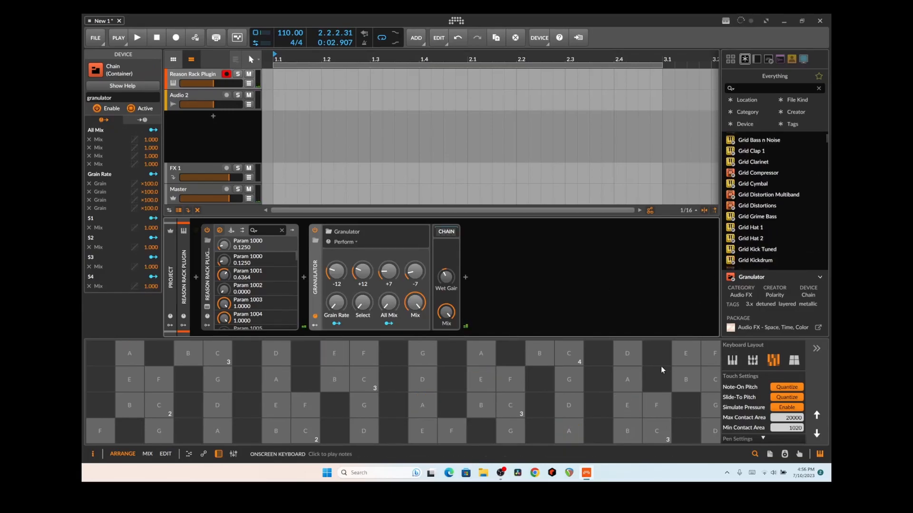
{"action": "left_click", "coordinate": [752, 92]}
{"action": "type", "text": "rev"}
{"action": "left_click", "coordinate": [747, 138]}
{"action": "left_click_drag", "start_coordinate": [747, 138], "coordinate": [577, 264]}
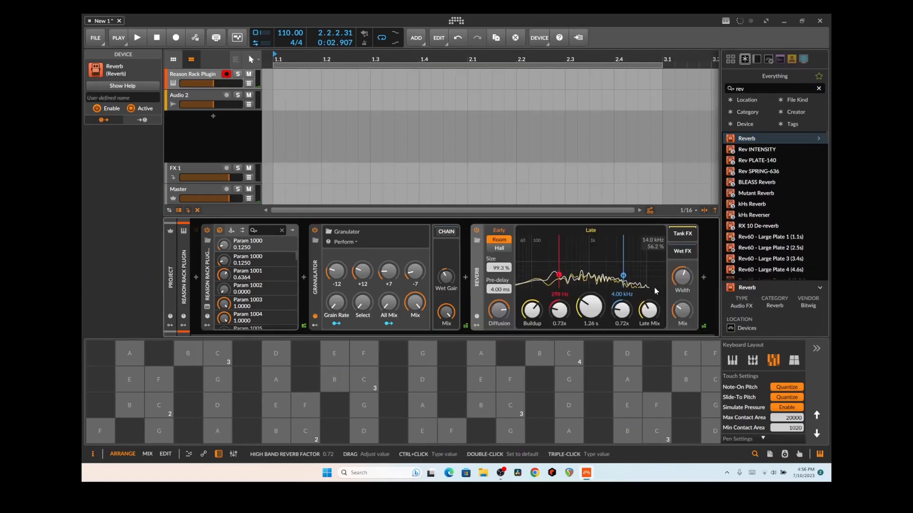
{"action": "left_click", "coordinate": [571, 402]}
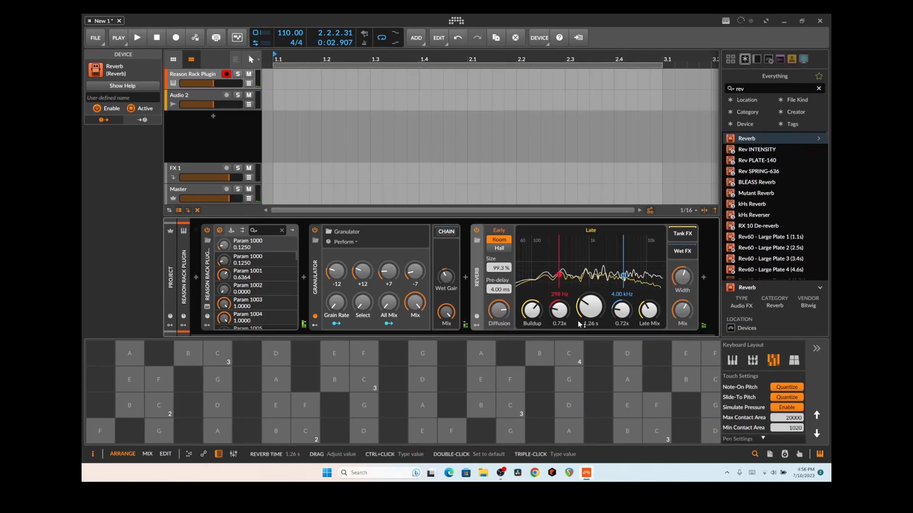
Set the Reverb to Hall with a 6.61 s reverb time, a 1.18x high band factor and a 1.05x low band factor
{"action": "left_click", "coordinate": [499, 248]}
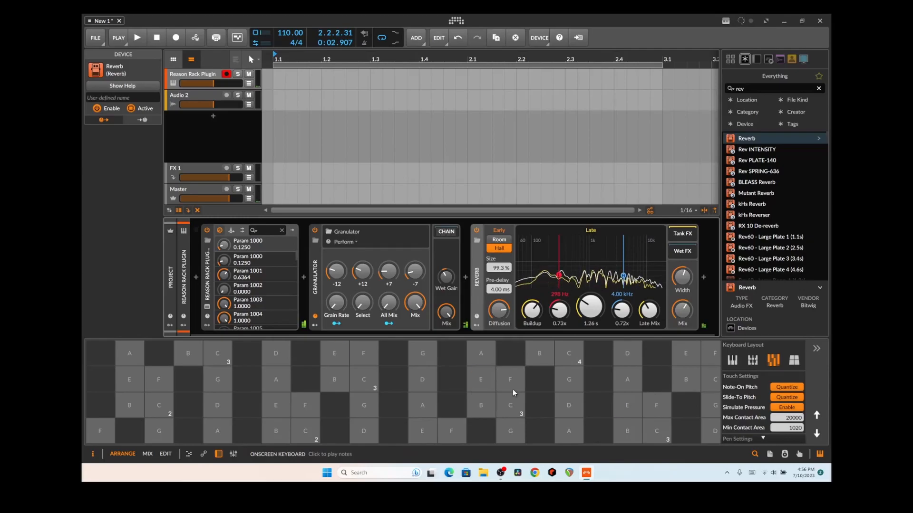
{"action": "left_click_drag", "start_coordinate": [591, 314], "coordinate": [591, 276]}
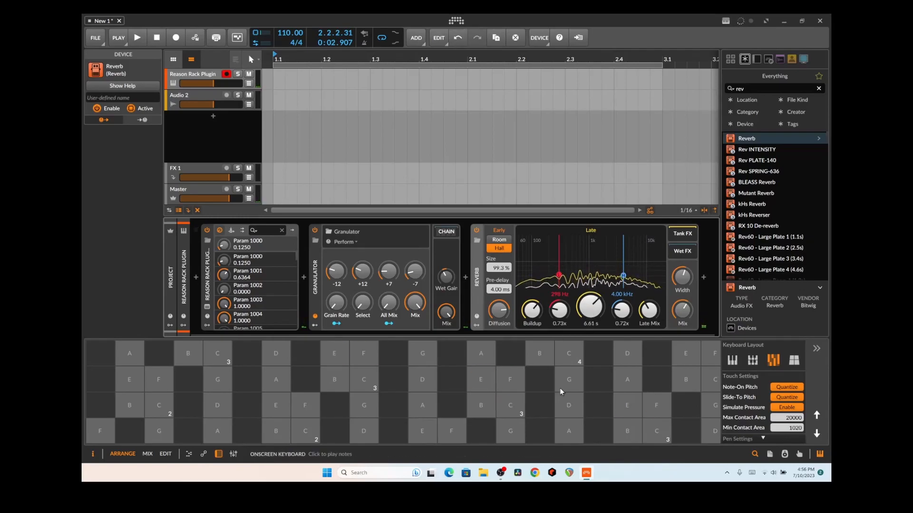
{"action": "left_click_drag", "start_coordinate": [621, 310], "coordinate": [621, 291]}
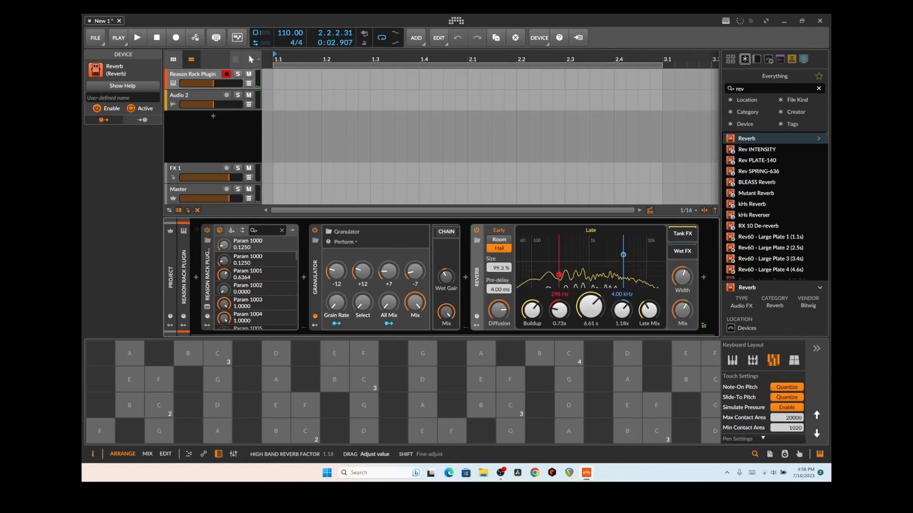
{"action": "left_click_drag", "start_coordinate": [561, 320], "coordinate": [561, 307]}
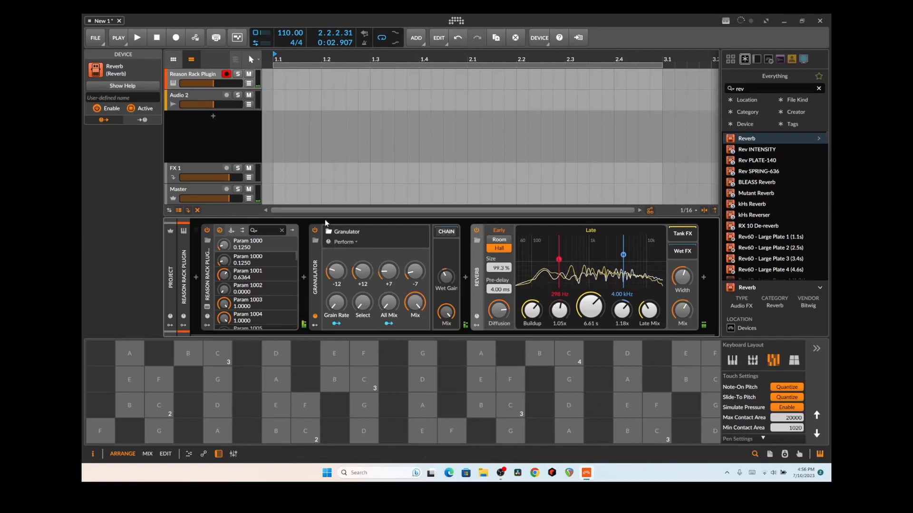
Raise the Reason Rack Plugin track's volume slightly and play a series of notes on the onscreen keyboard
{"action": "left_click_drag", "start_coordinate": [206, 85], "coordinate": [214, 85]}
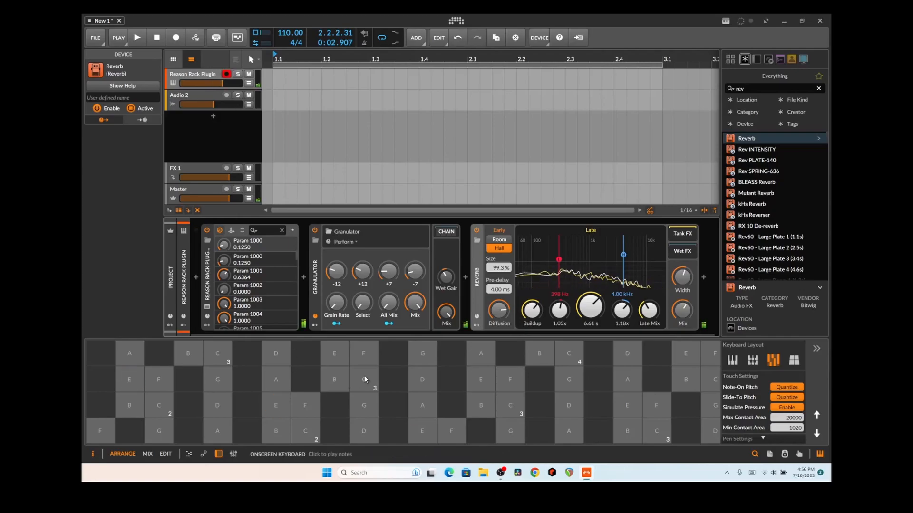
{"action": "left_click_drag", "start_coordinate": [367, 374], "coordinate": [416, 375]}
{"action": "scroll", "coordinate": [766, 252], "scroll_direction": "down", "scroll_amount": 15}
{"action": "scroll", "coordinate": [771, 242], "scroll_direction": "down", "scroll_amount": 10}
{"action": "left_click_drag", "start_coordinate": [620, 418], "coordinate": [621, 417]}
{"action": "left_click_drag", "start_coordinate": [677, 361], "coordinate": [678, 361]}
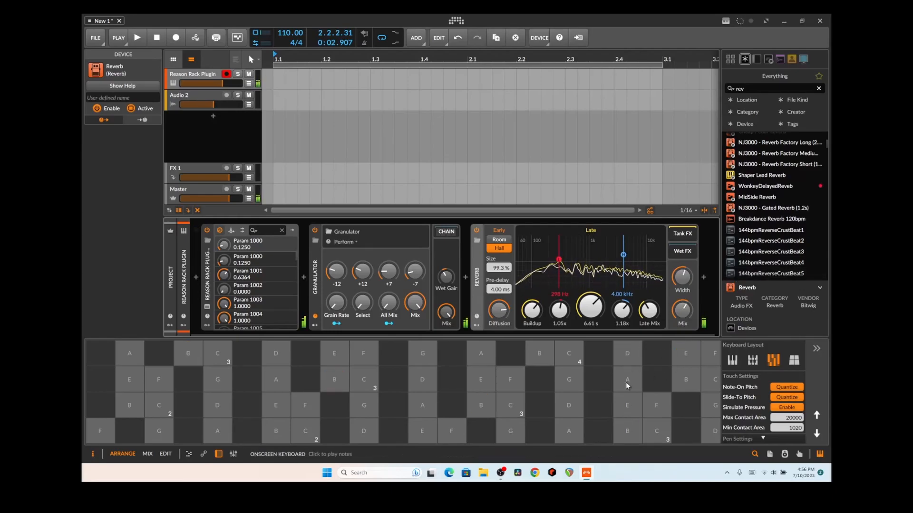
{"action": "left_click_drag", "start_coordinate": [630, 382], "coordinate": [628, 381]}
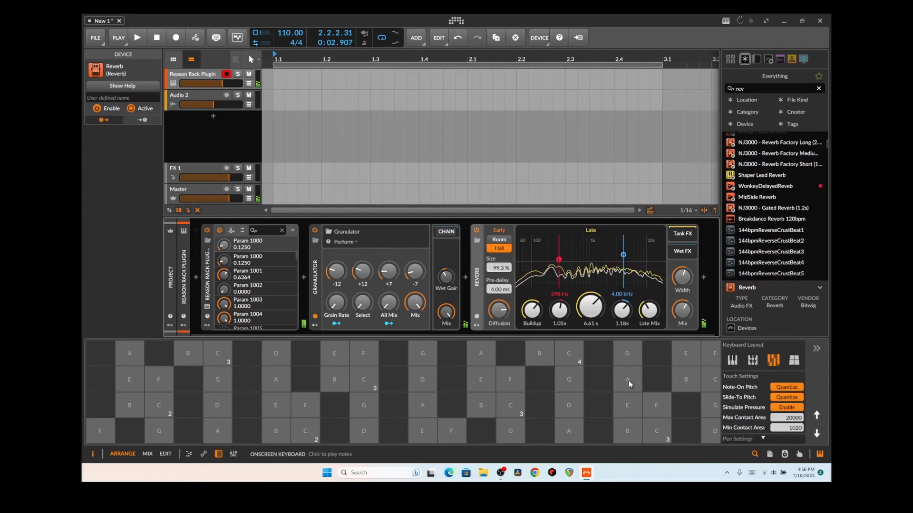
{"action": "left_click_drag", "start_coordinate": [572, 380], "coordinate": [573, 380]}
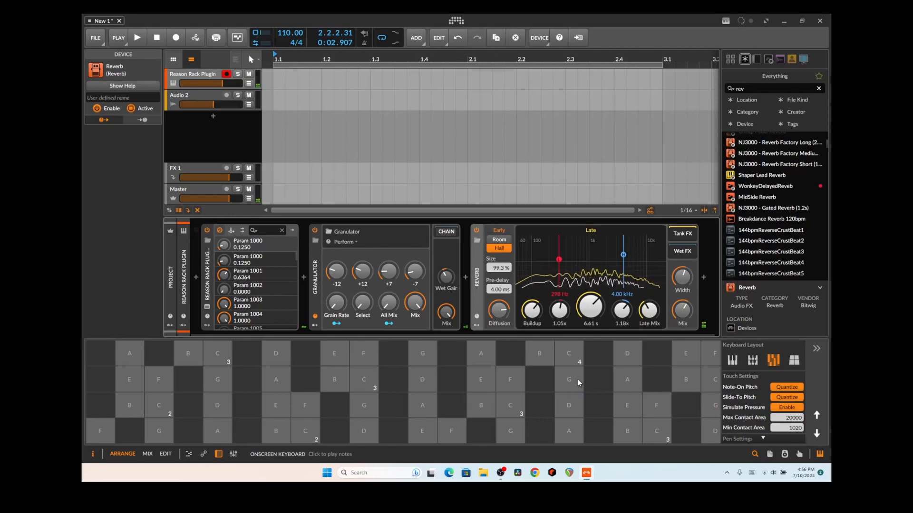
{"action": "left_click", "coordinate": [489, 357]}
Raise Granulator's Wet Gain to about +12.1 dB and audition the louder grains with notes
{"action": "mouse_move", "coordinate": [445, 276]}
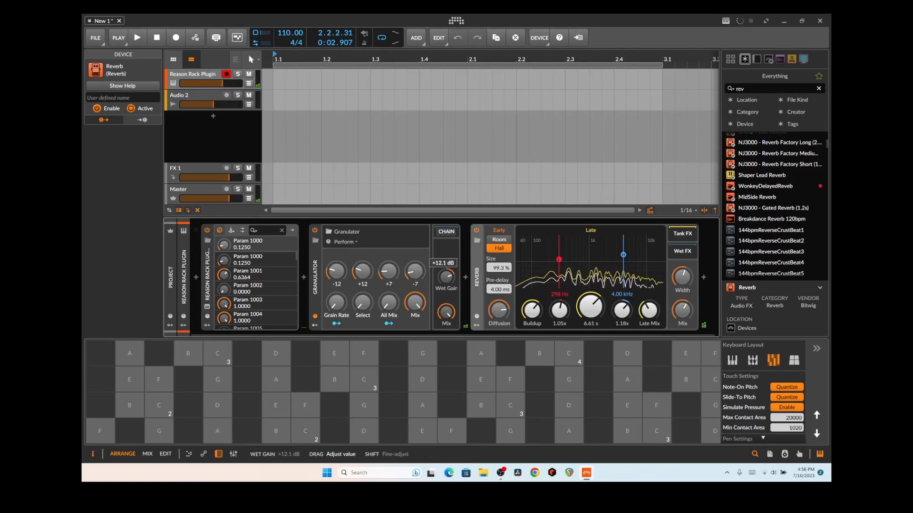
{"action": "left_click", "coordinate": [478, 349]}
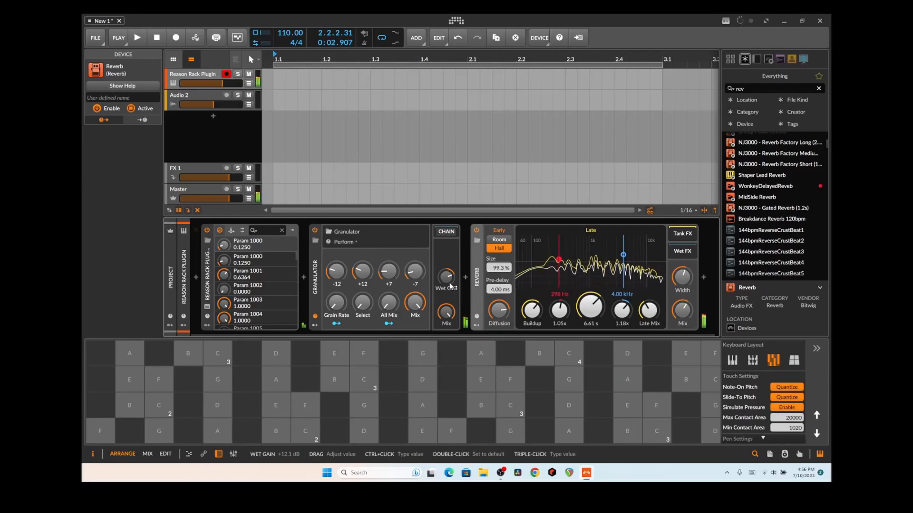
{"action": "left_click", "coordinate": [481, 353]}
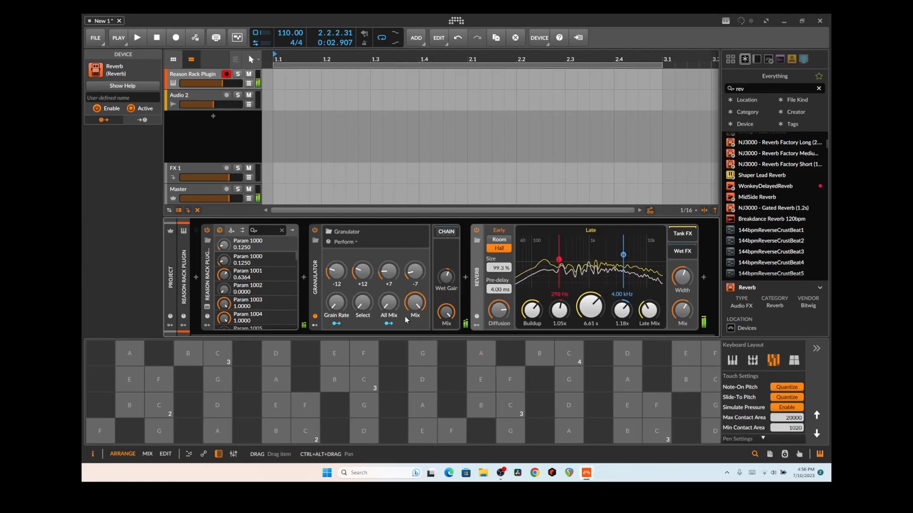
Raise Granulator's All Mix and -12 controls while playing a melody of low and high notes on the onscreen keyboard
{"action": "left_click", "coordinate": [425, 381]}
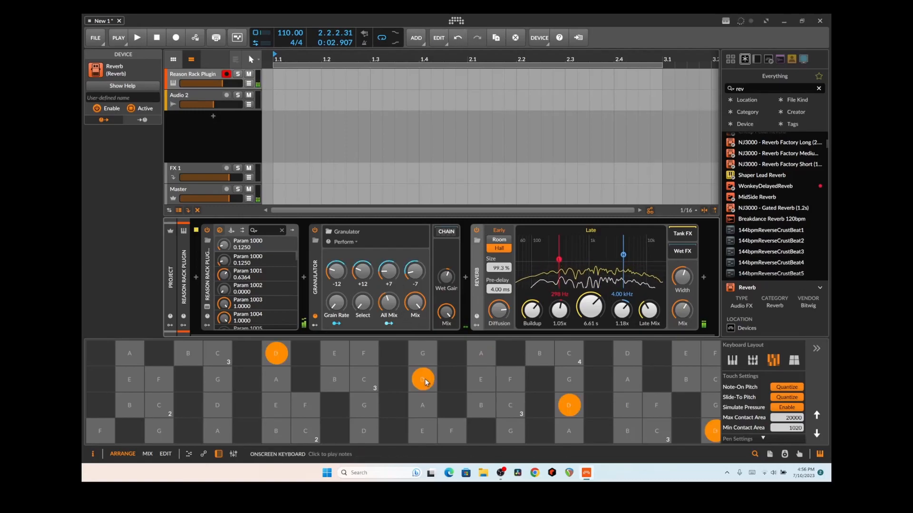
{"action": "left_click", "coordinate": [507, 379]}
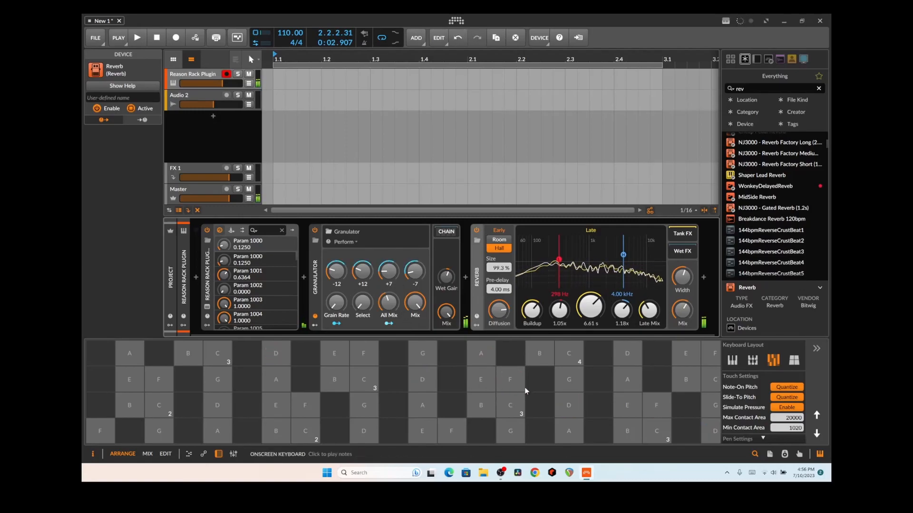
{"action": "left_click", "coordinate": [569, 381]}
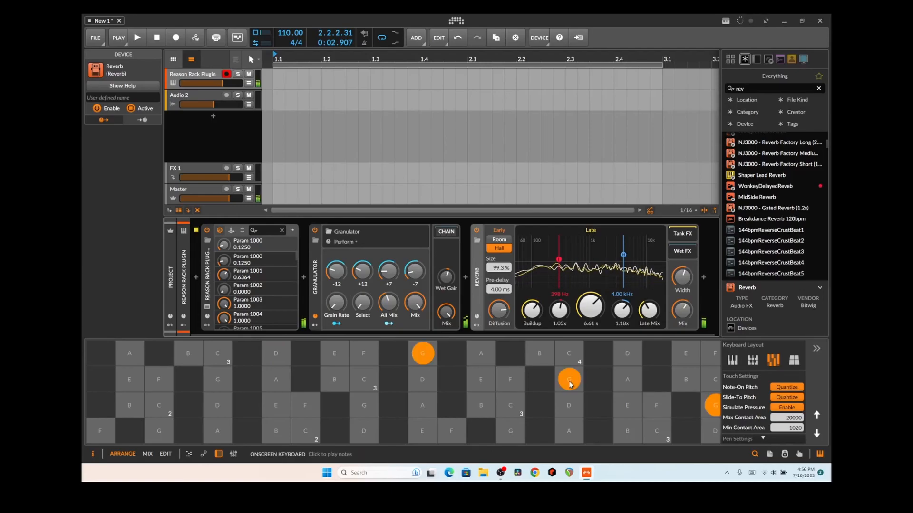
{"action": "left_click", "coordinate": [620, 379]}
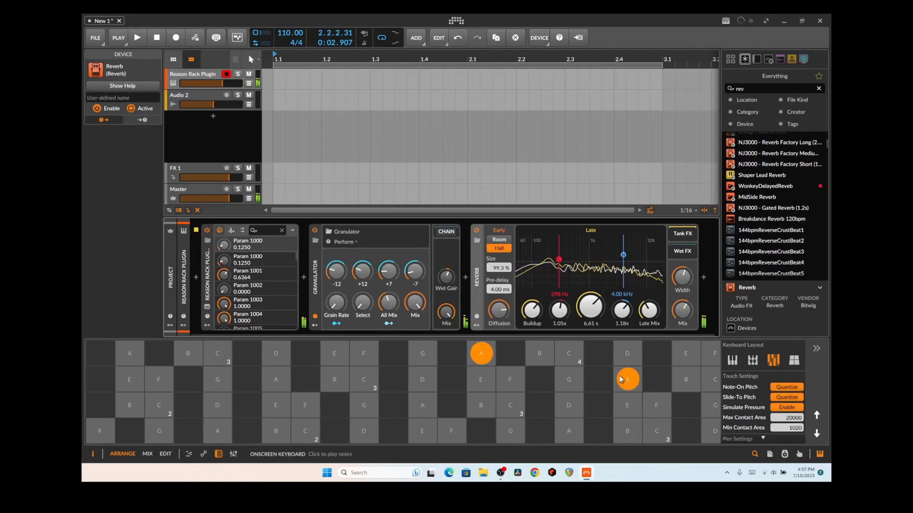
{"action": "left_click", "coordinate": [359, 402]}
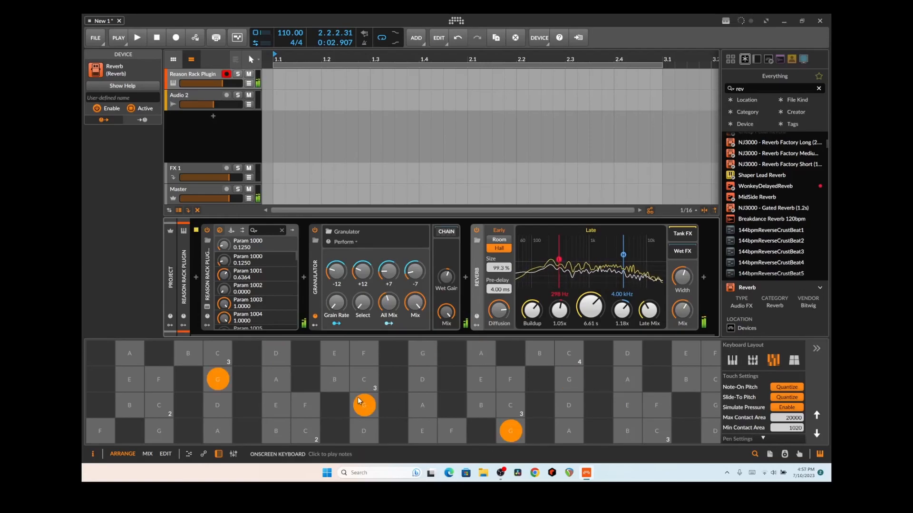
{"action": "left_click", "coordinate": [282, 407]}
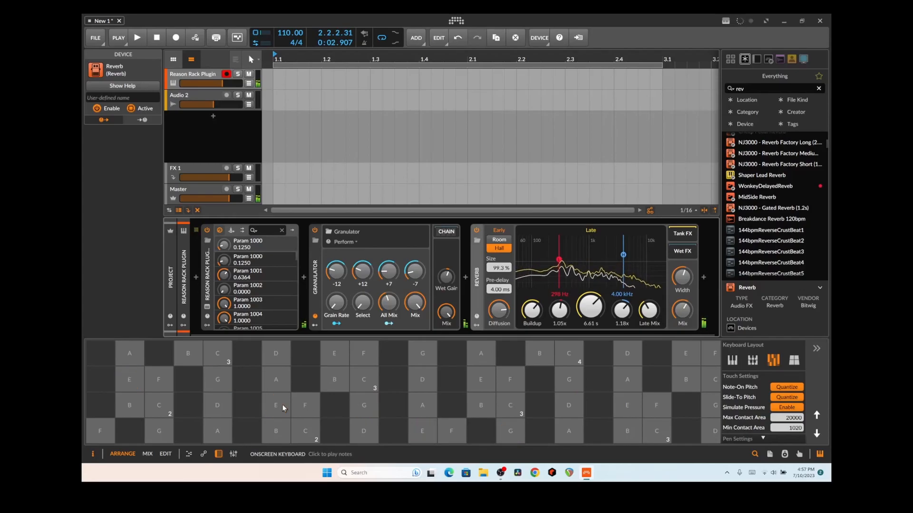
{"action": "left_click", "coordinate": [367, 405]}
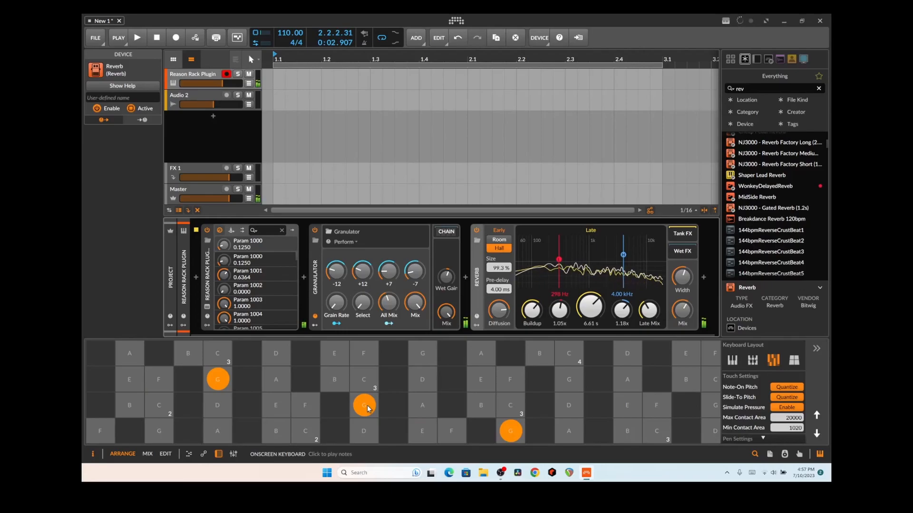
{"action": "left_click", "coordinate": [421, 403]}
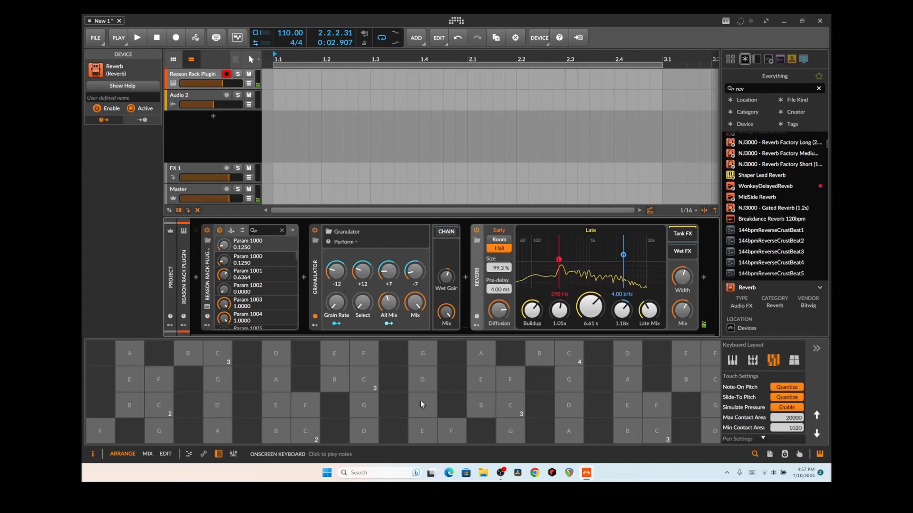
{"action": "left_click", "coordinate": [478, 403]}
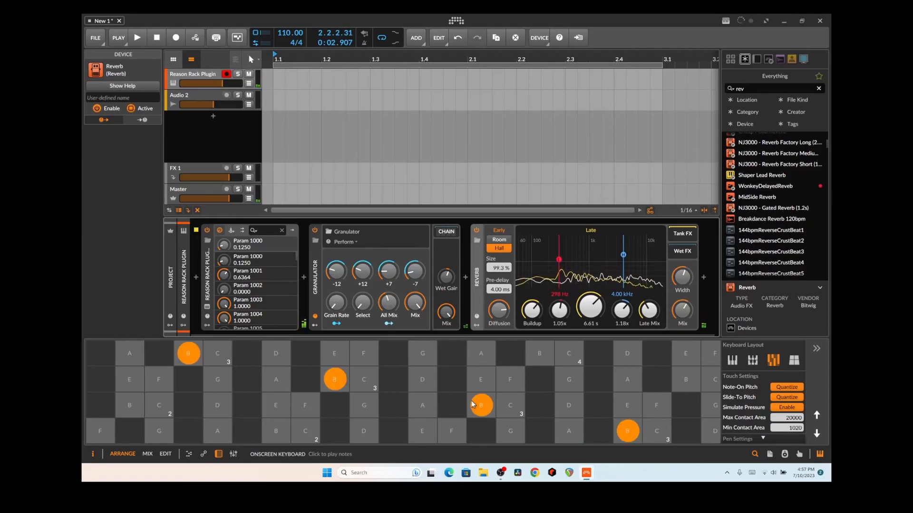
{"action": "left_click", "coordinate": [531, 344]}
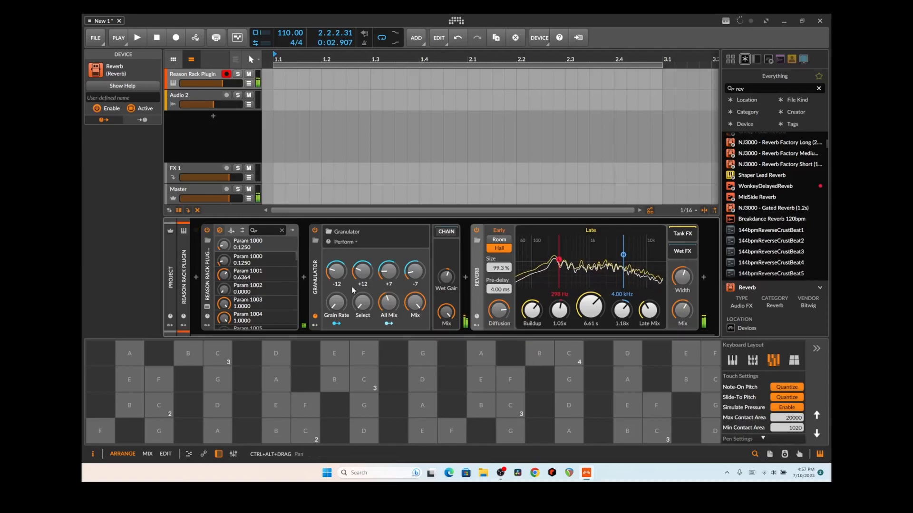
{"action": "left_click", "coordinate": [347, 383]}
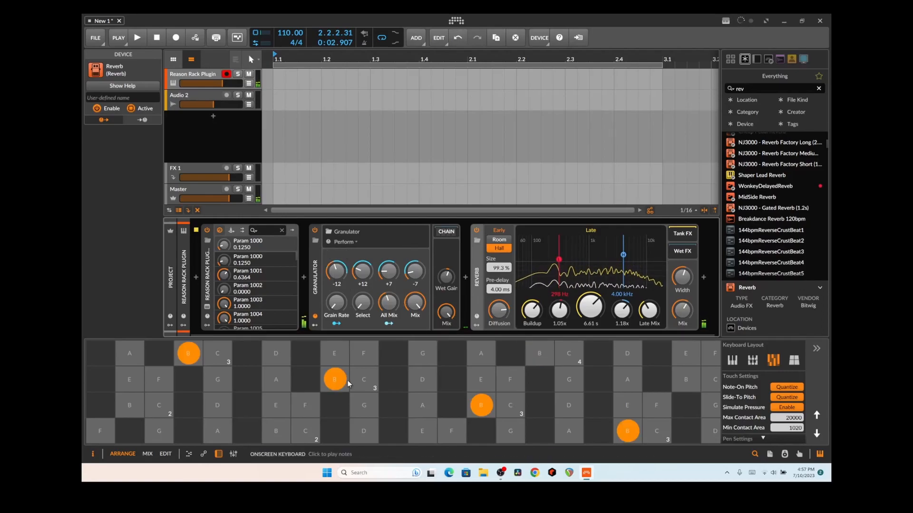
Examine Granulator's modulators while playing a note, and collapse both its remote controls and modulators
{"action": "left_click", "coordinate": [314, 325]}
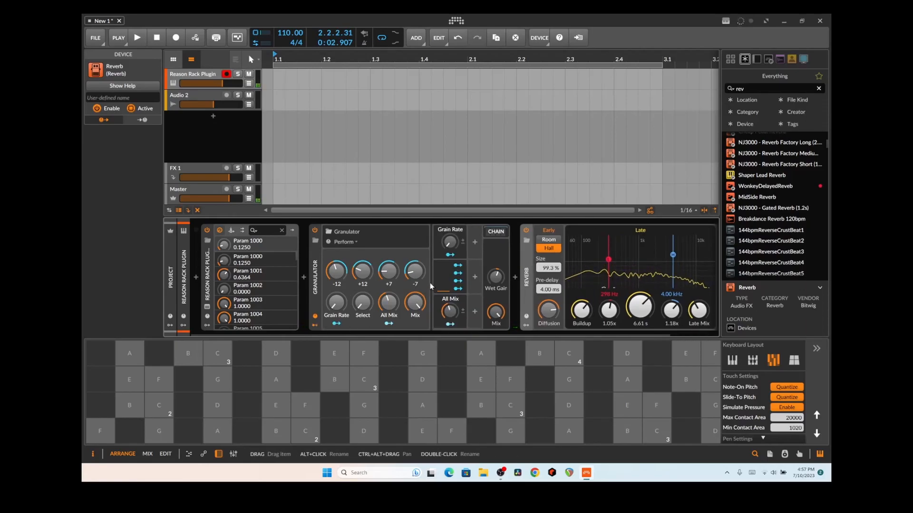
{"action": "left_click", "coordinate": [315, 317]}
{"action": "left_click", "coordinate": [345, 356]}
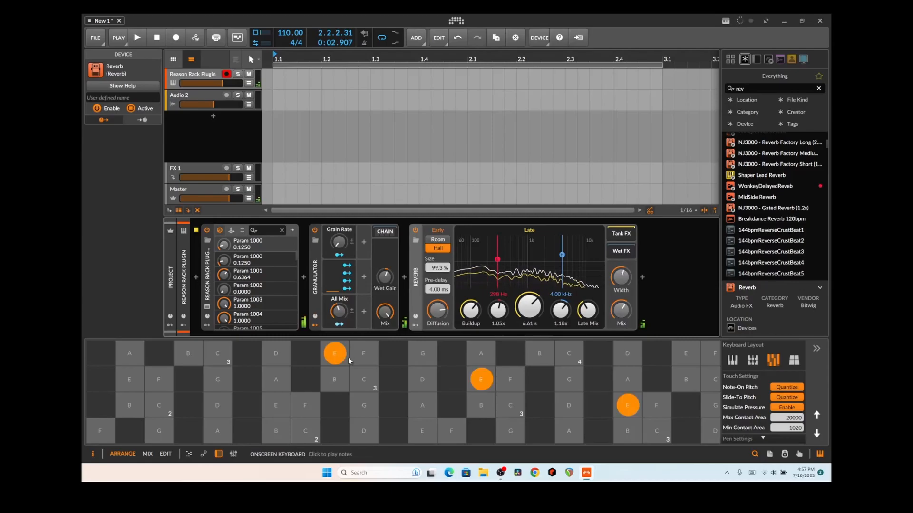
{"action": "left_click", "coordinate": [313, 325]}
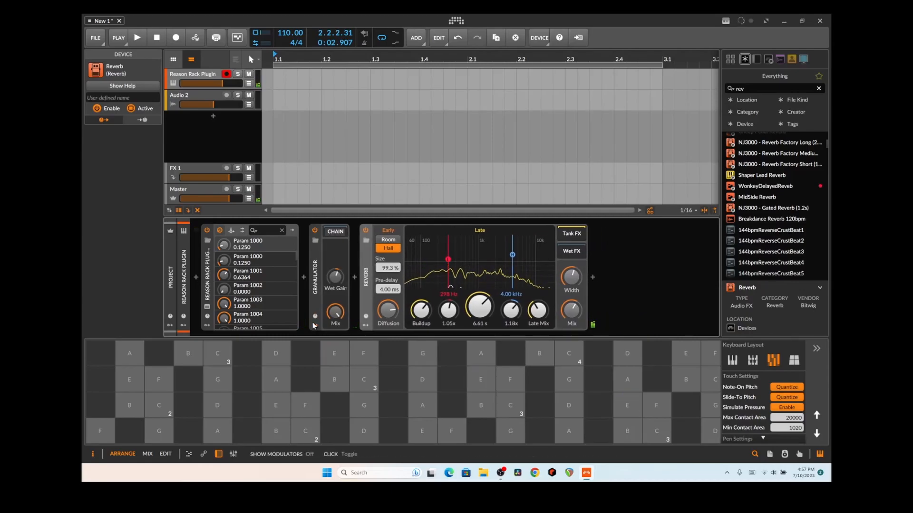